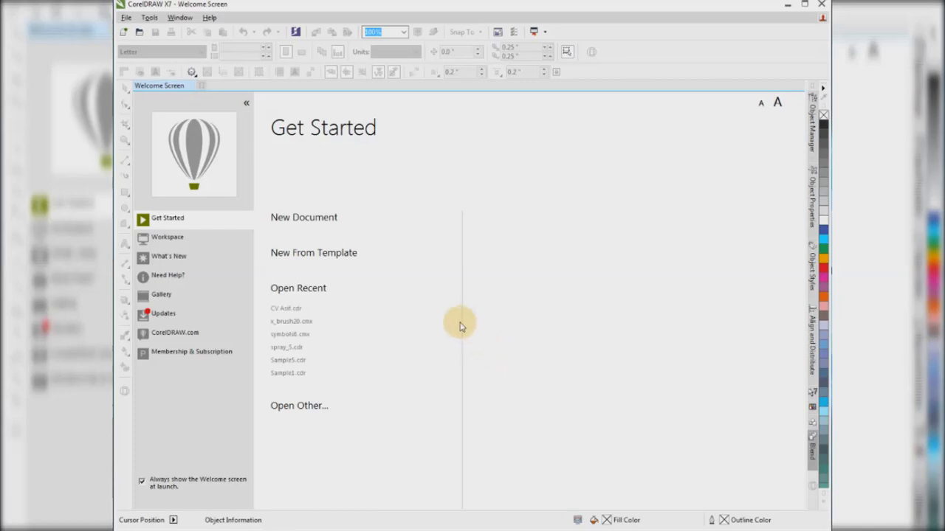
Step: Create a new A4 portrait document with inches as the drawing units
click(319, 224)
click(476, 348)
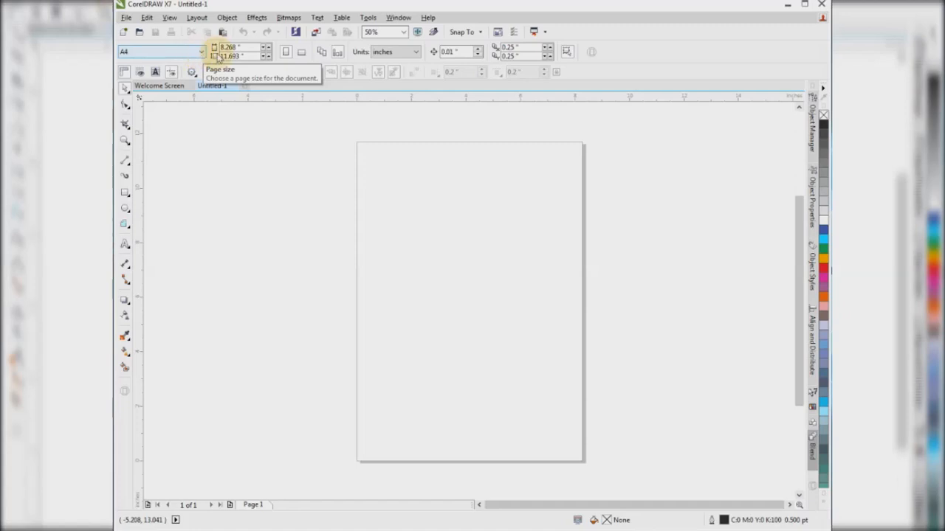
click(402, 56)
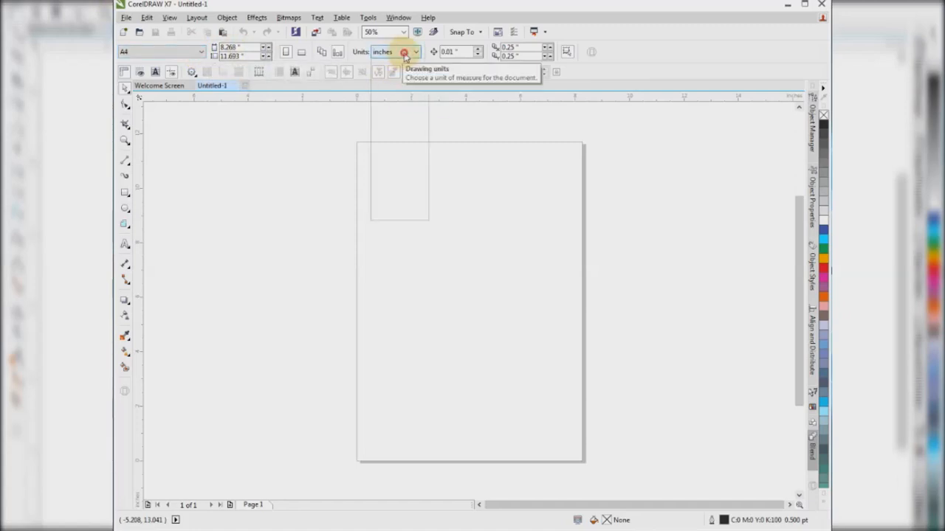
click(405, 57)
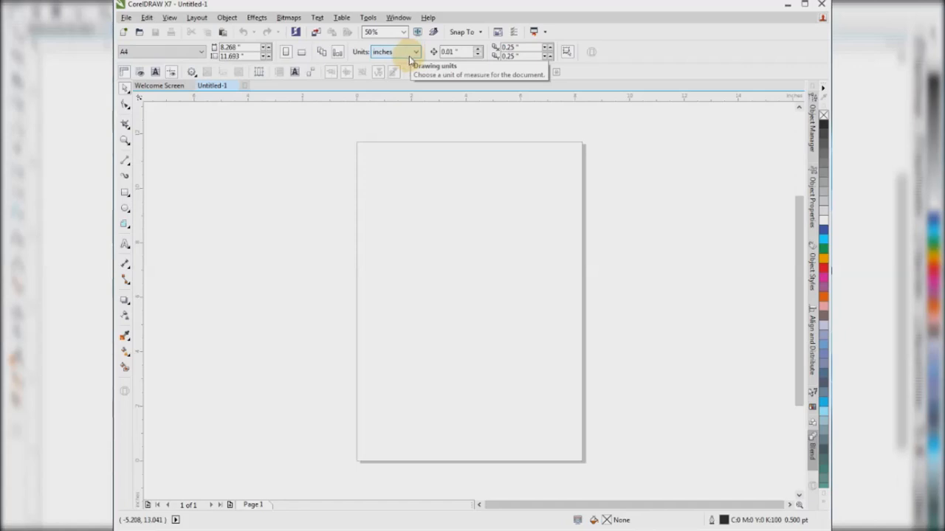
Step: Draw a rectangle about 3.1 by 2.0 inches in the upper-left area of the page
click(132, 22)
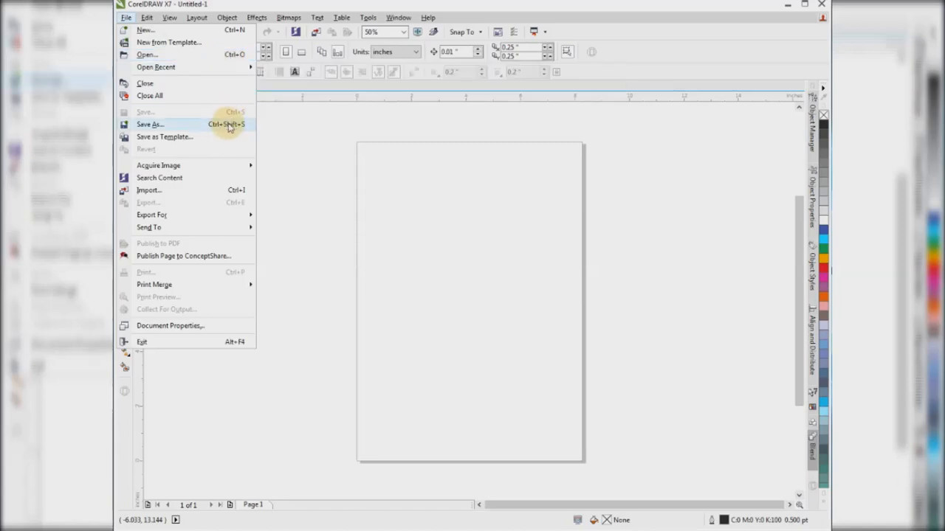
click(317, 151)
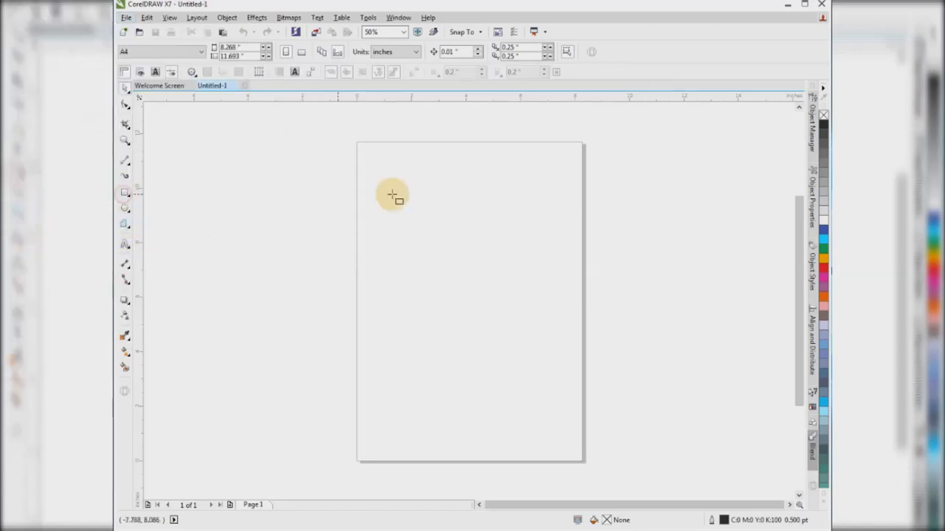
drag(383, 188, 467, 242)
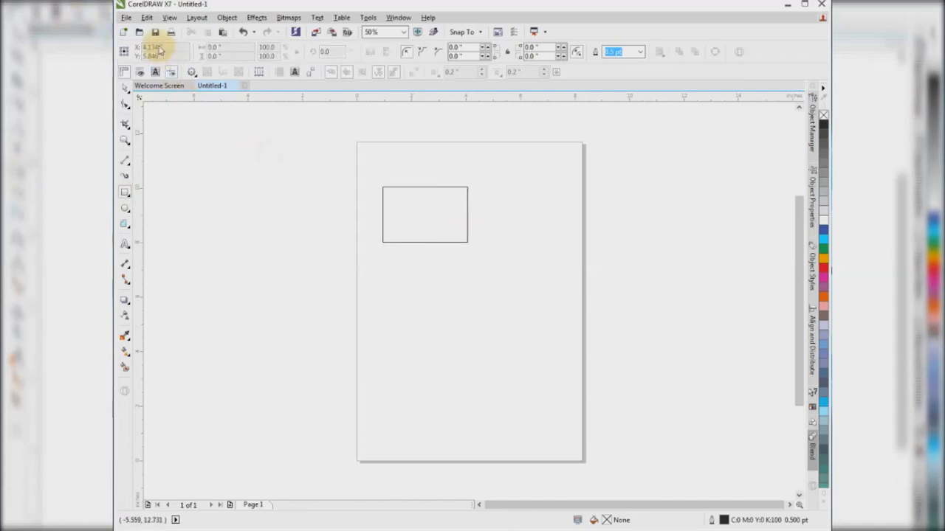
Step: Look at the save options for the drawing and leave them without saving
click(127, 17)
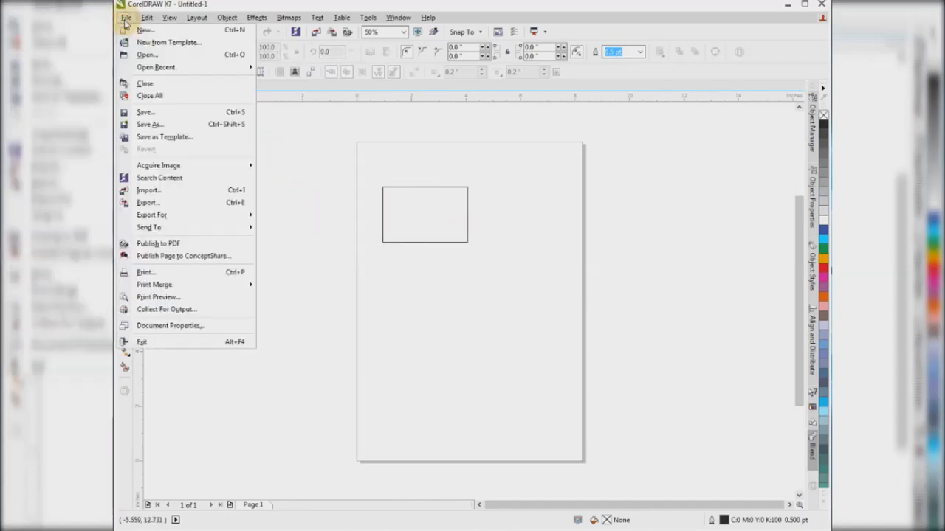
click(175, 116)
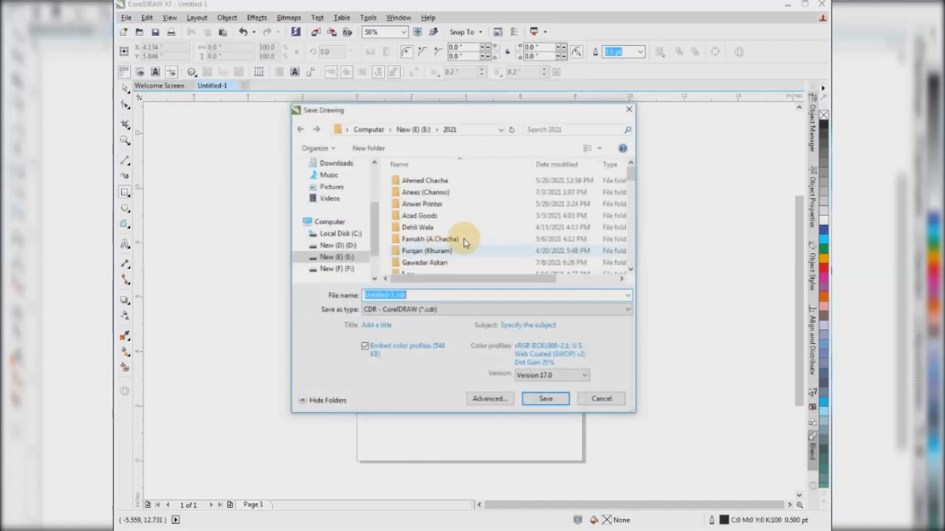
click(613, 403)
click(126, 17)
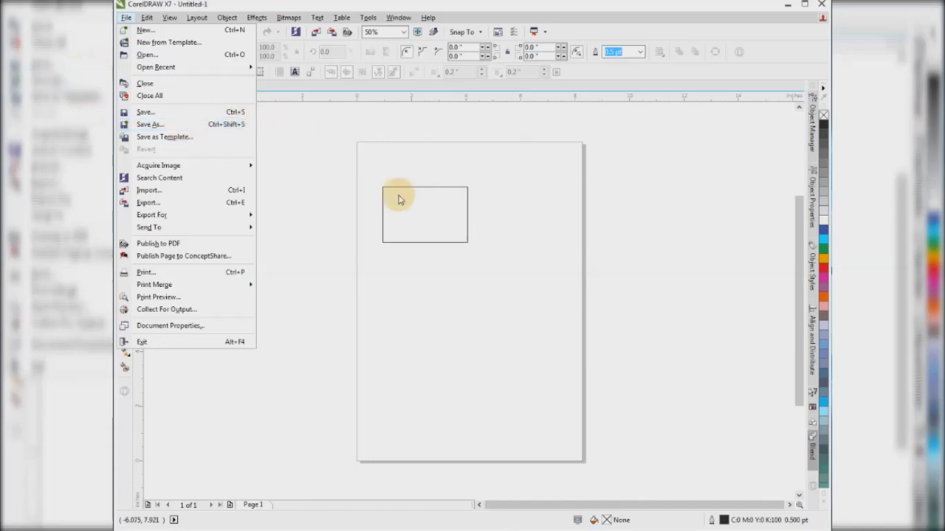
click(375, 184)
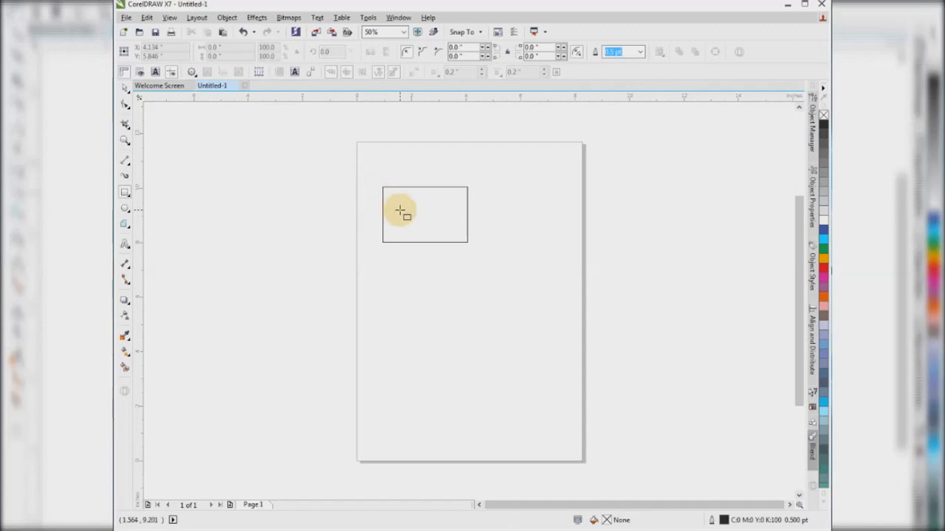
Step: Import 001 Kaula.png from the Free Fire Editing folder on the Desktop onto the page and delete it again
click(127, 17)
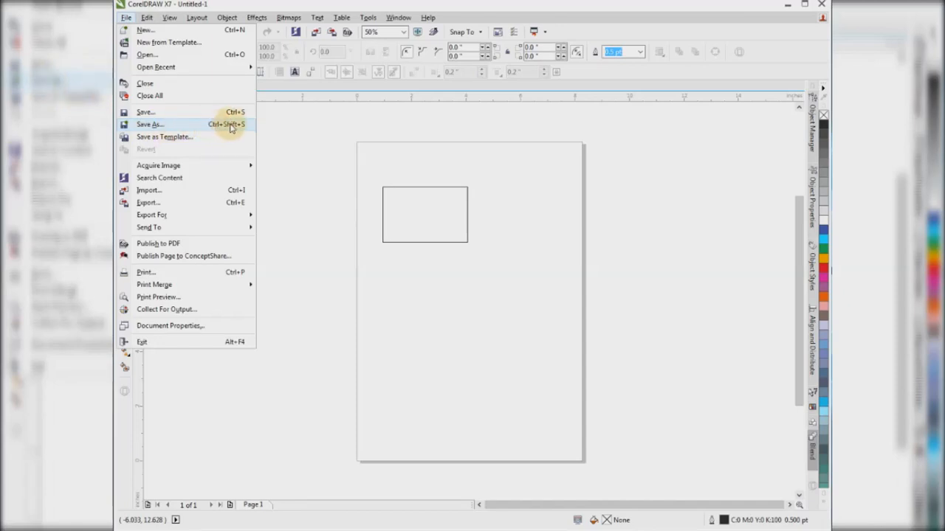
click(224, 194)
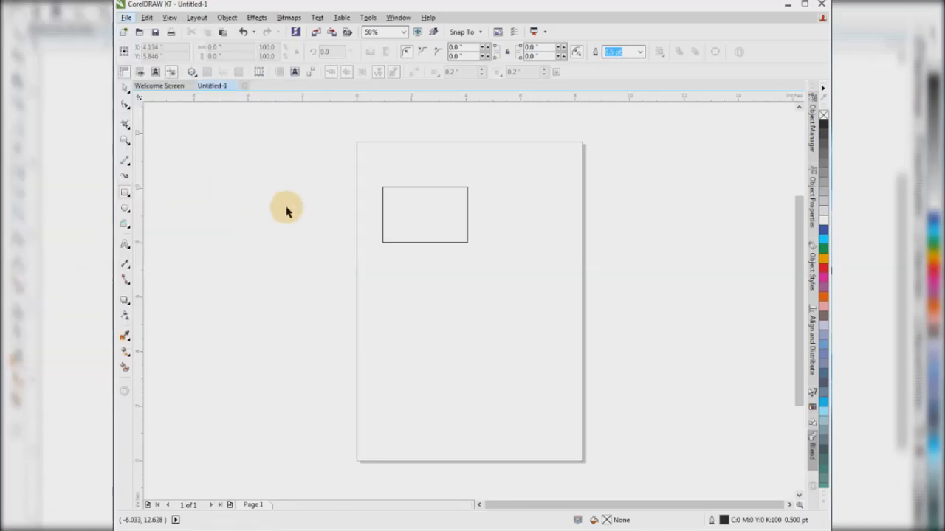
click(332, 192)
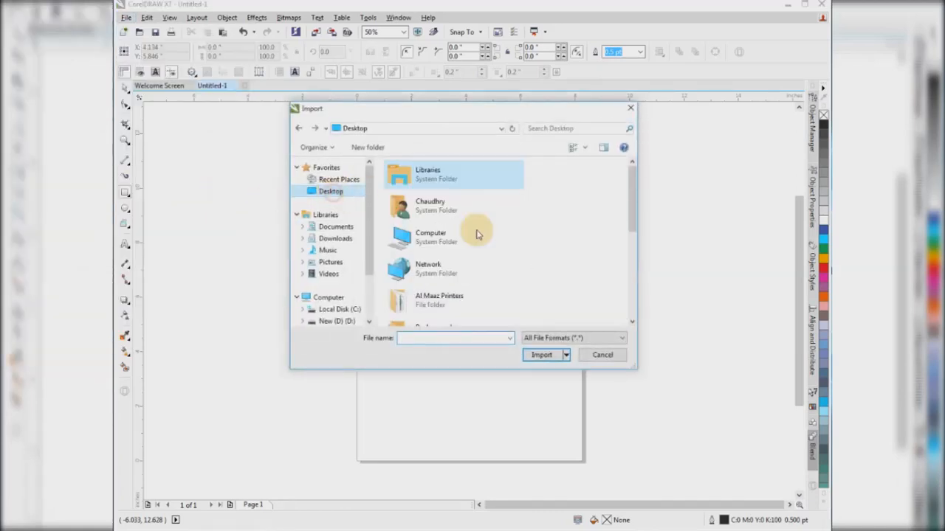
scroll(628, 273, down, 5)
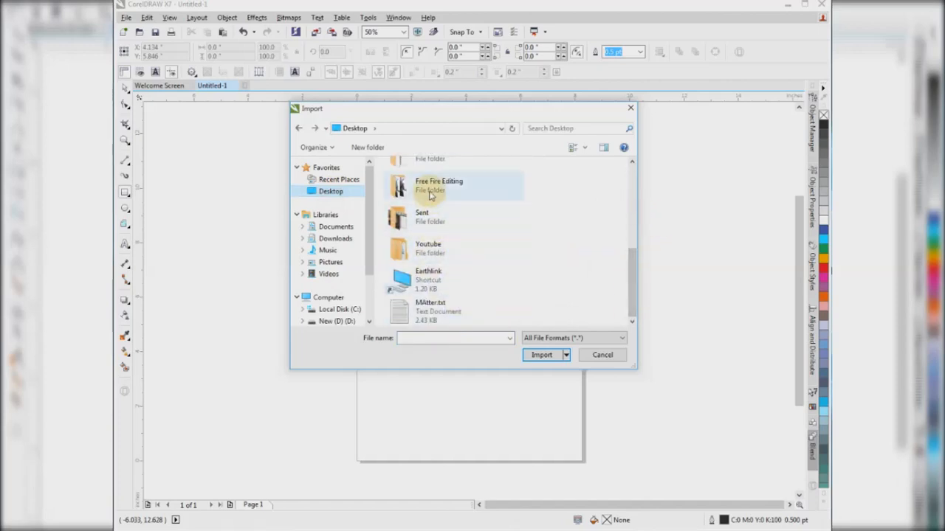
double_click(425, 188)
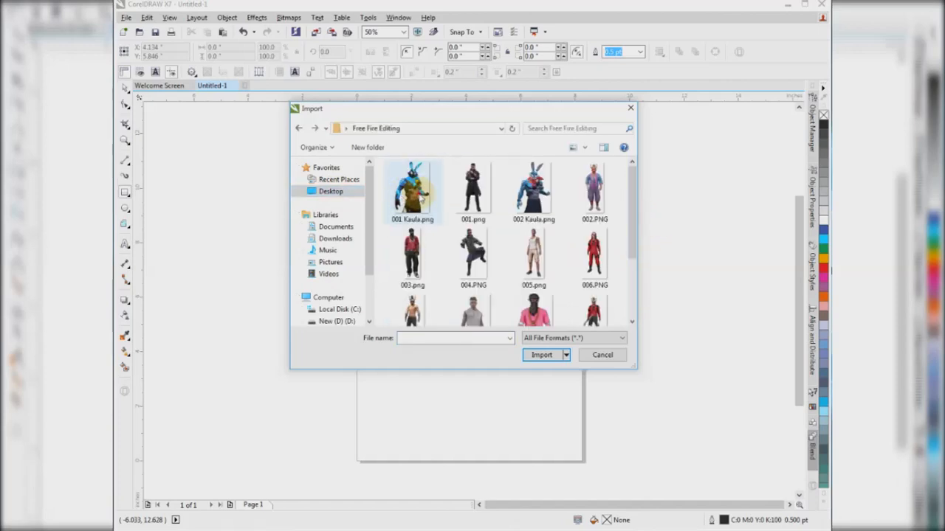
double_click(430, 197)
click(434, 238)
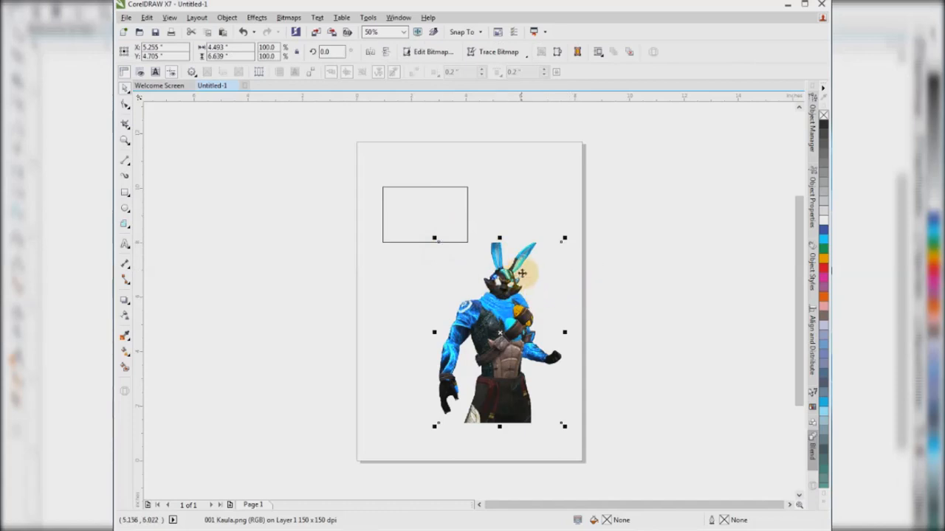
key(Delete)
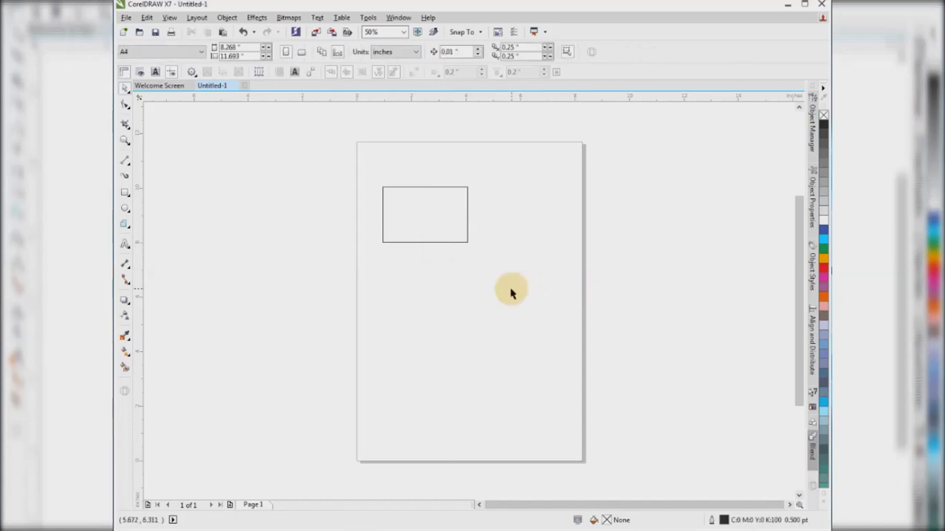
Step: Look through the file formats available for exporting the drawing and leave without exporting
click(126, 18)
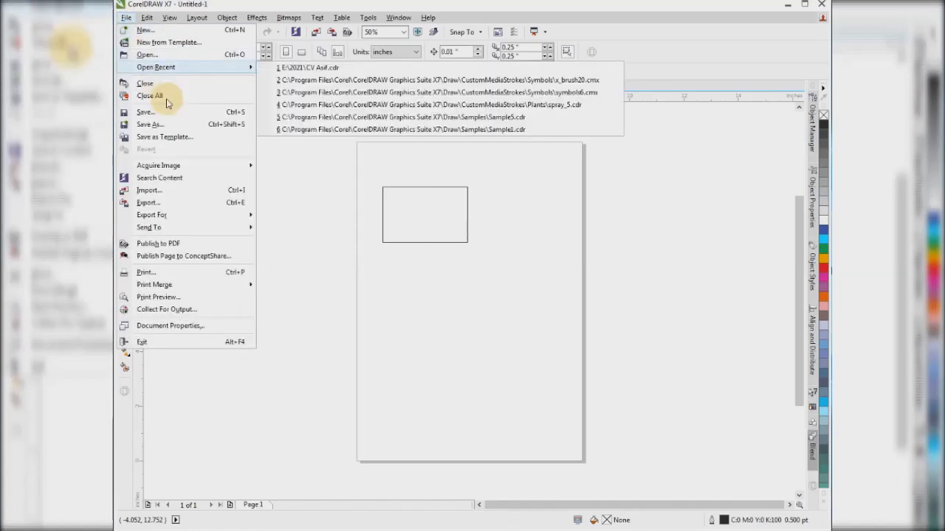
click(216, 203)
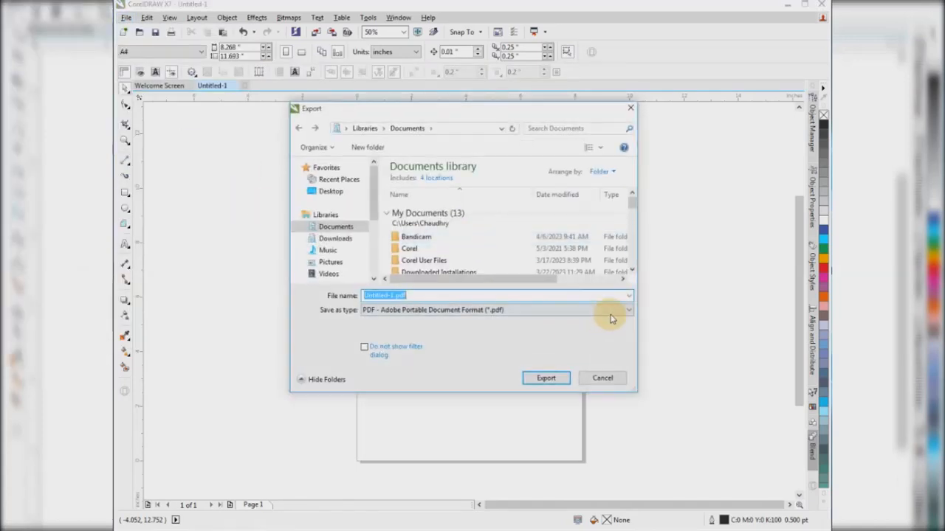
click(618, 313)
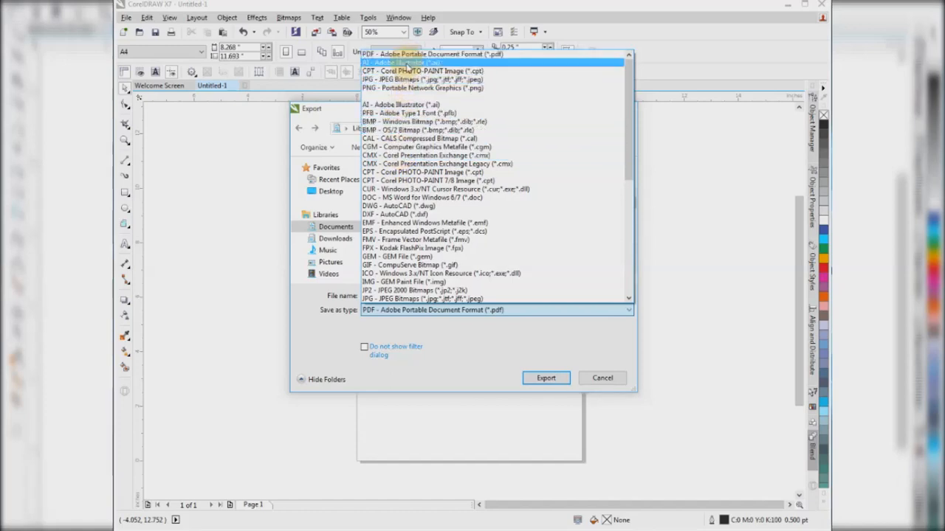
click(604, 377)
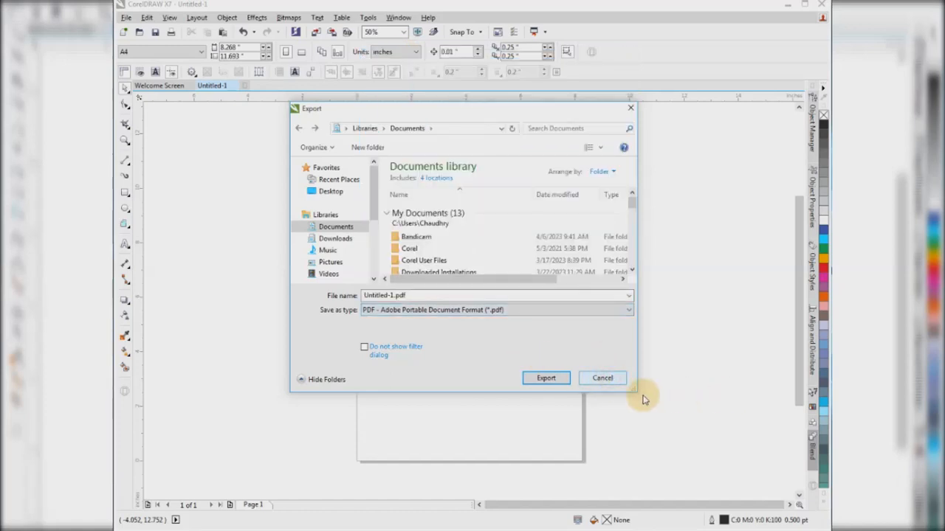
click(604, 378)
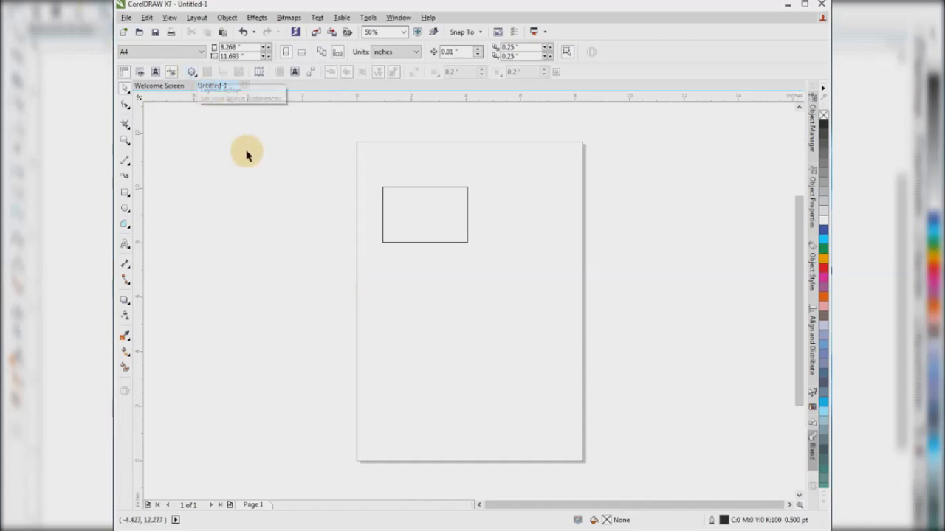
click(126, 17)
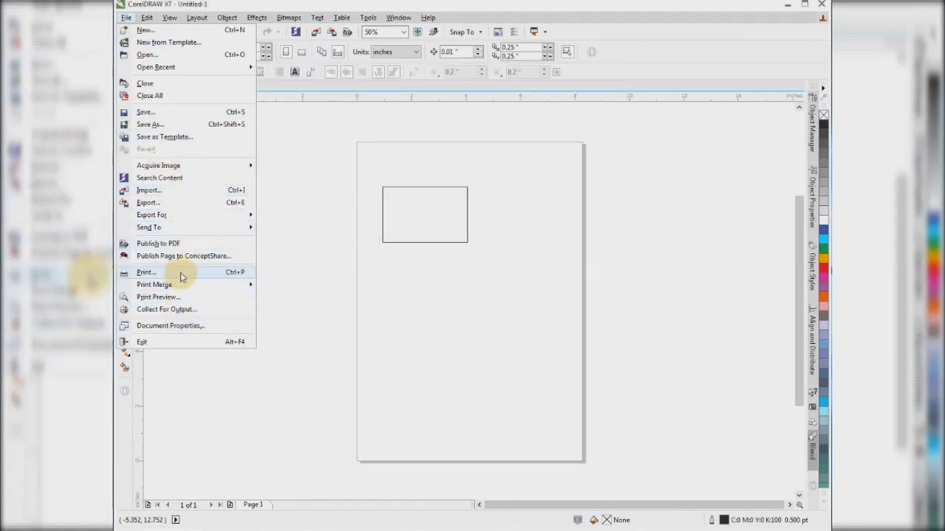
mouse_move(187, 279)
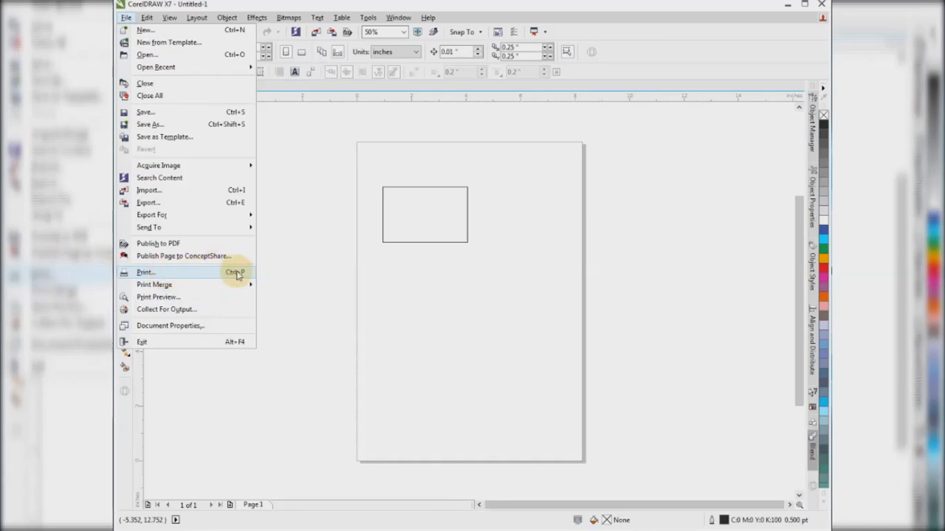
mouse_move(149, 19)
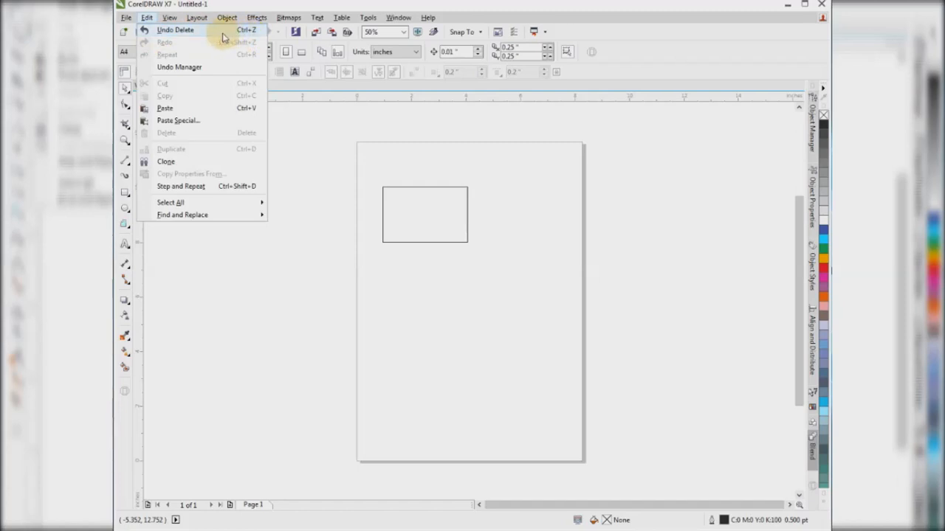
click(253, 254)
Step: Place a duplicate of the rectangle diagonally below the original, overlapping it, and undo the duplication
click(395, 205)
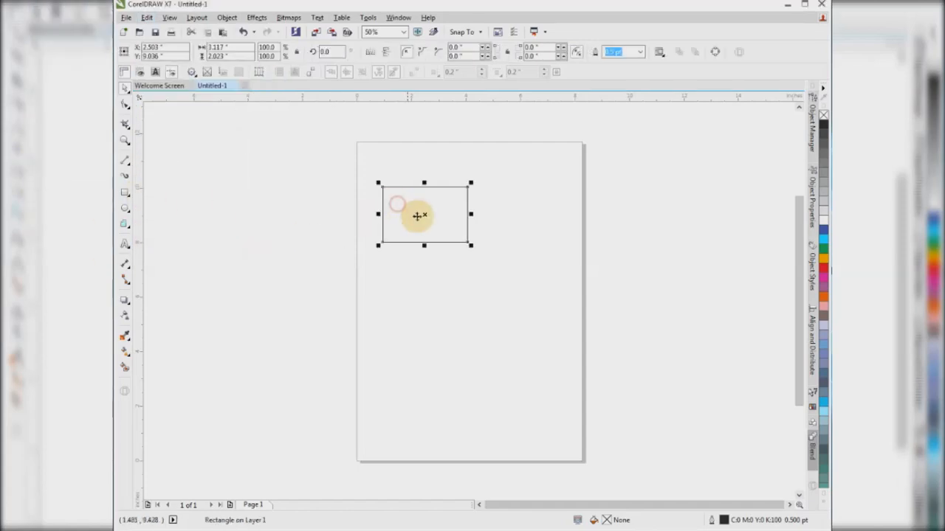
drag(412, 210, 443, 243)
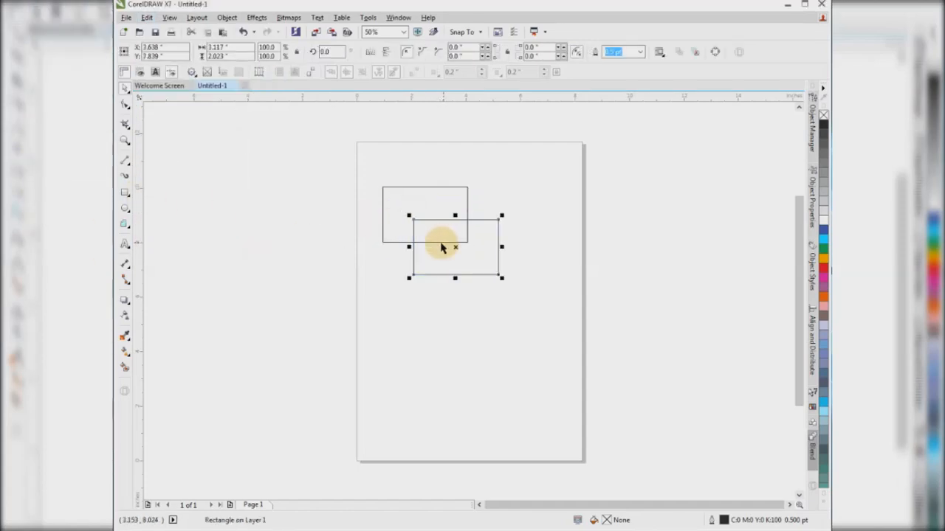
click(146, 17)
click(151, 28)
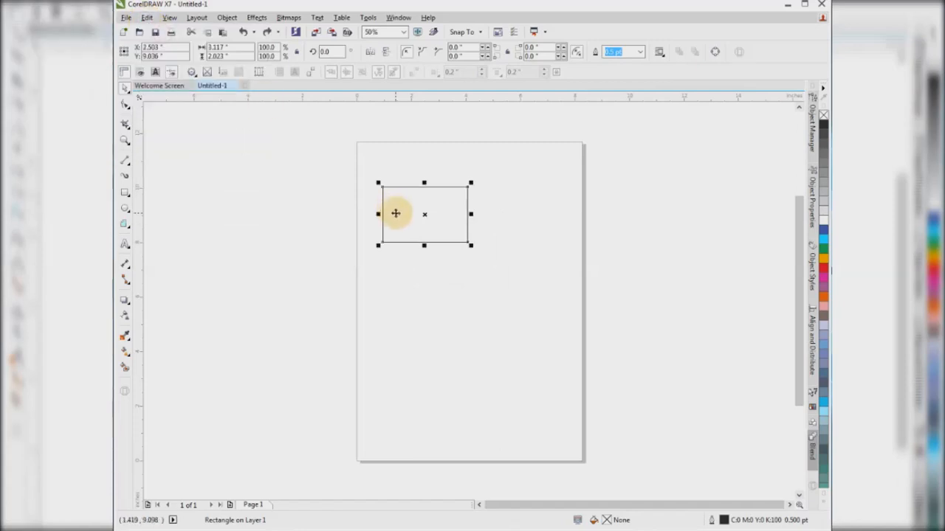
Step: Cut the rectangle from the page and restore it to its original place
click(147, 17)
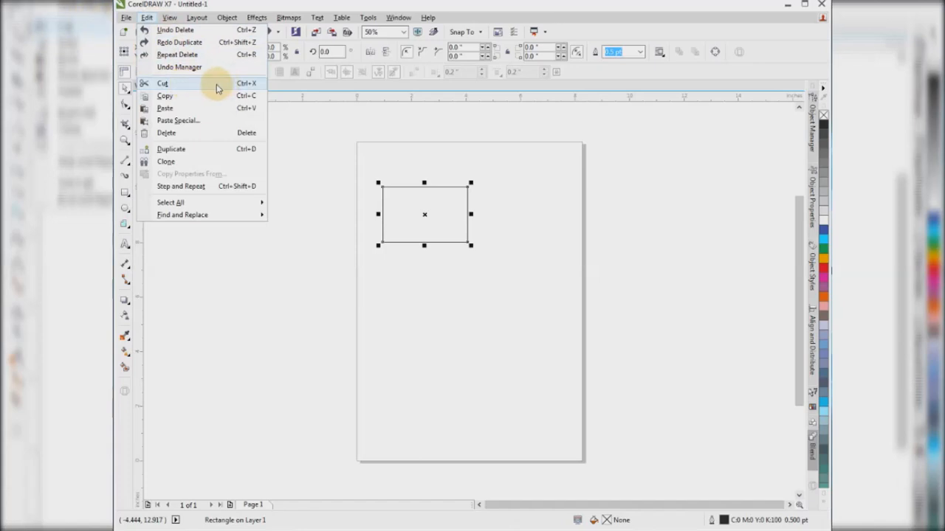
click(370, 170)
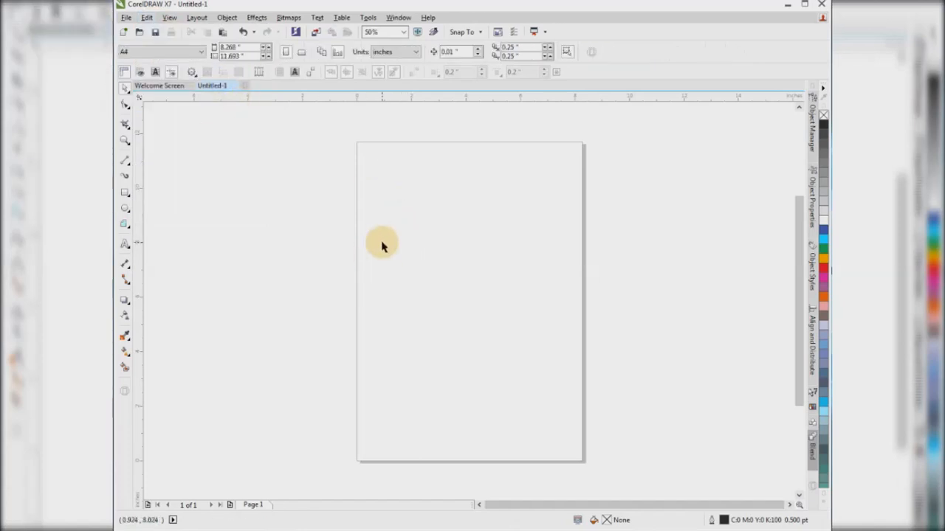
key(ctrl+v)
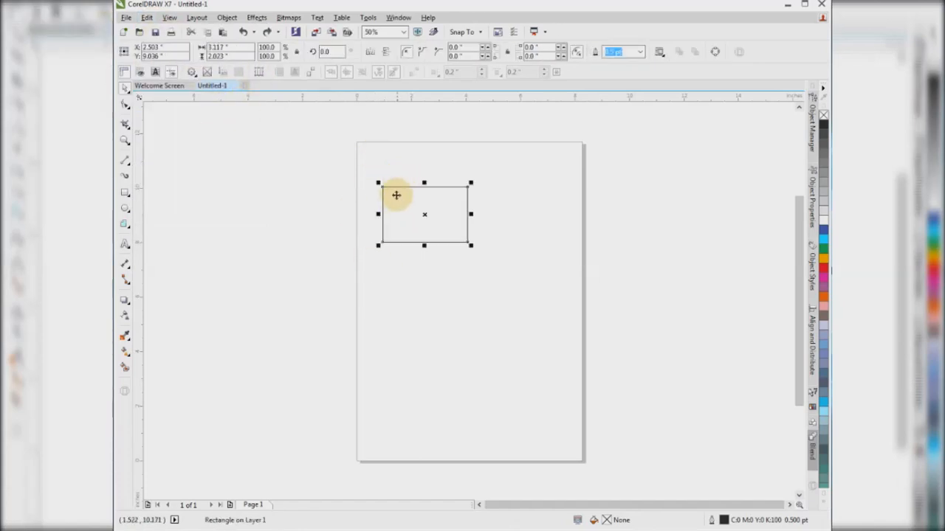
click(147, 17)
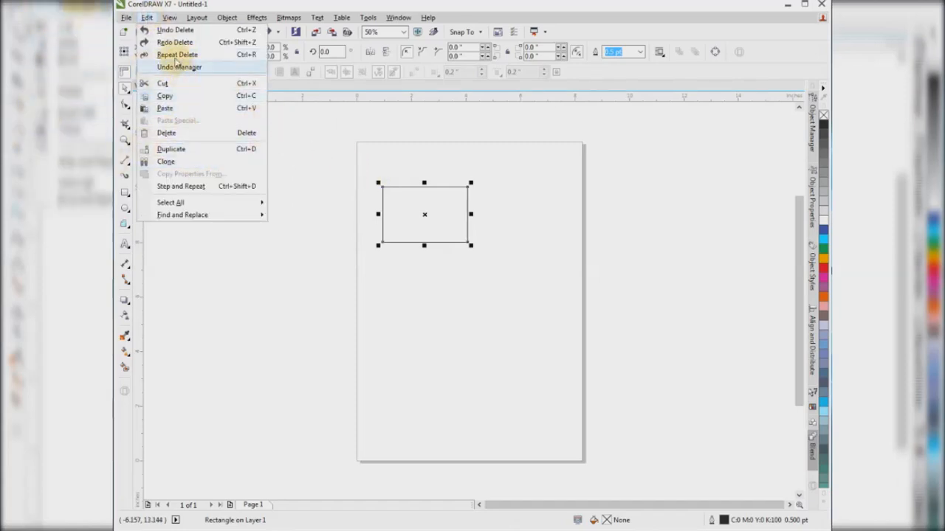
click(170, 18)
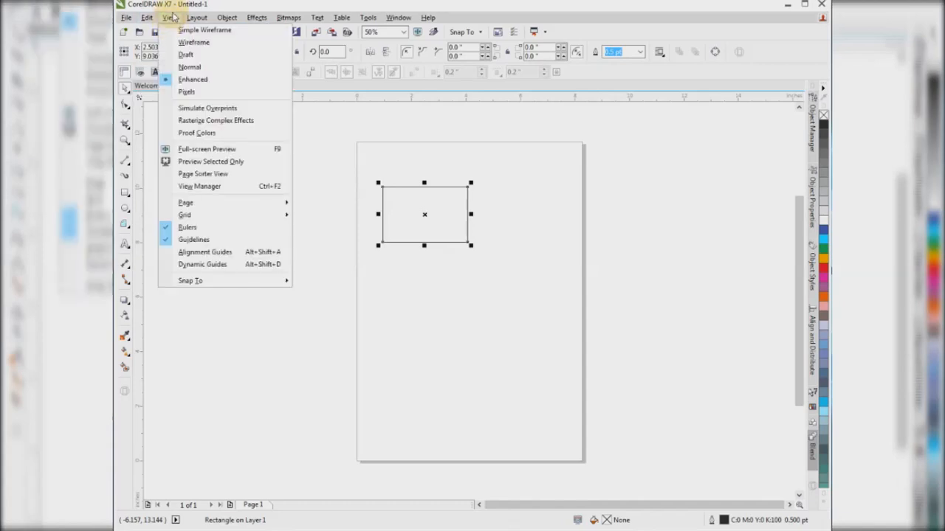
mouse_move(148, 17)
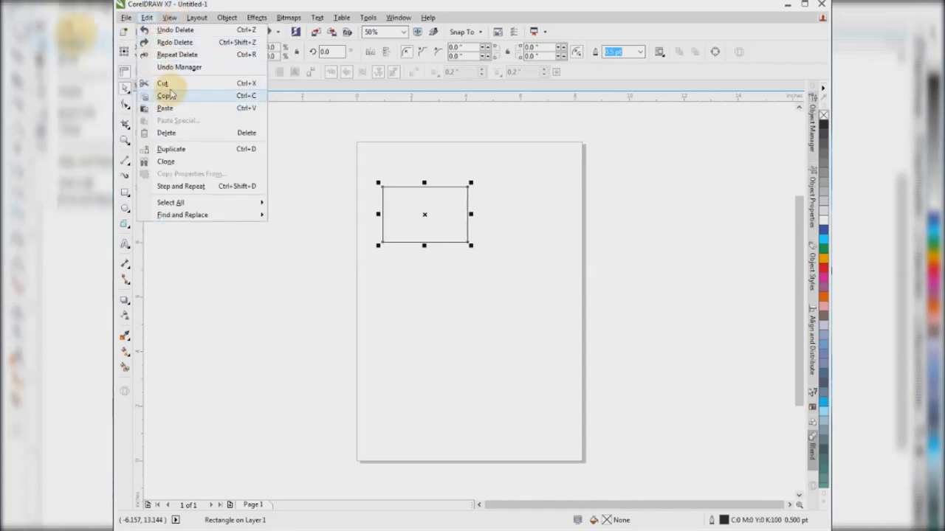
click(390, 112)
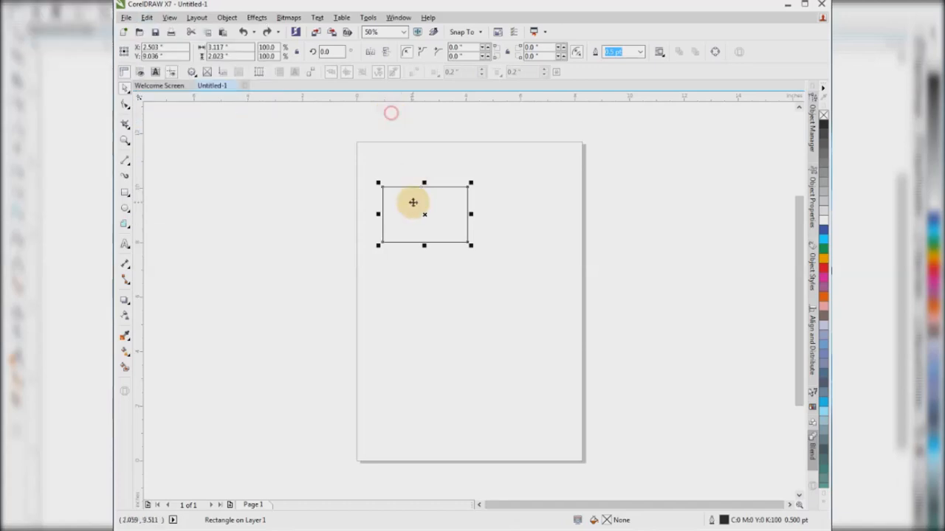
Step: Copy and paste the rectangle, and place the pasted copy about 1.57 inches to the right so it partly overlaps the original
click(397, 200)
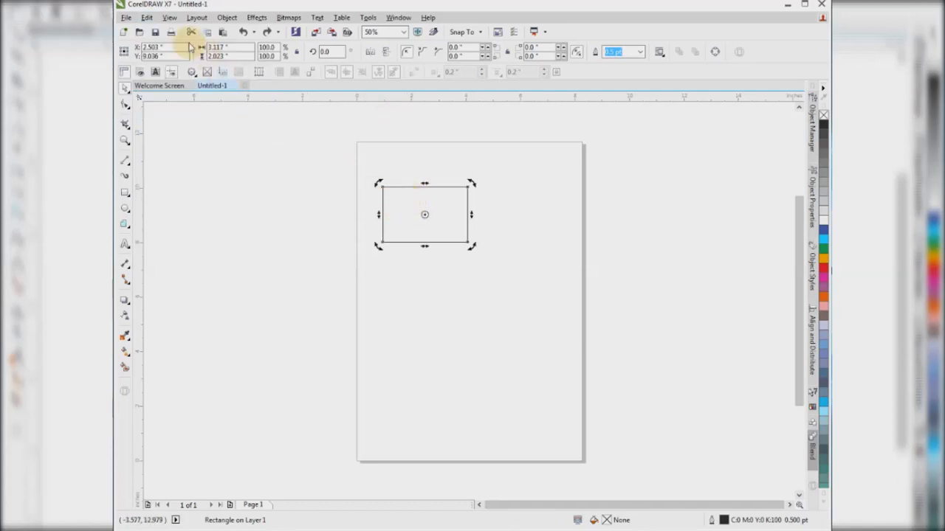
click(148, 17)
click(177, 101)
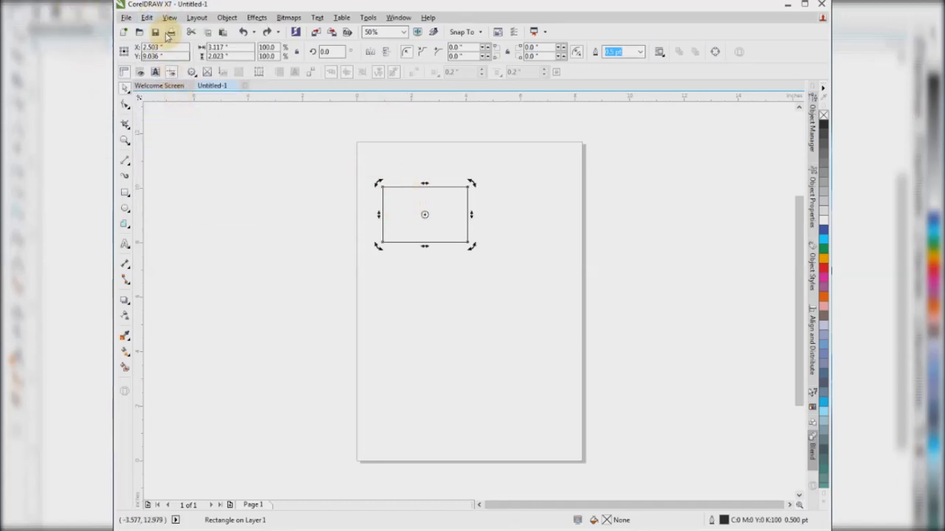
click(147, 17)
click(166, 109)
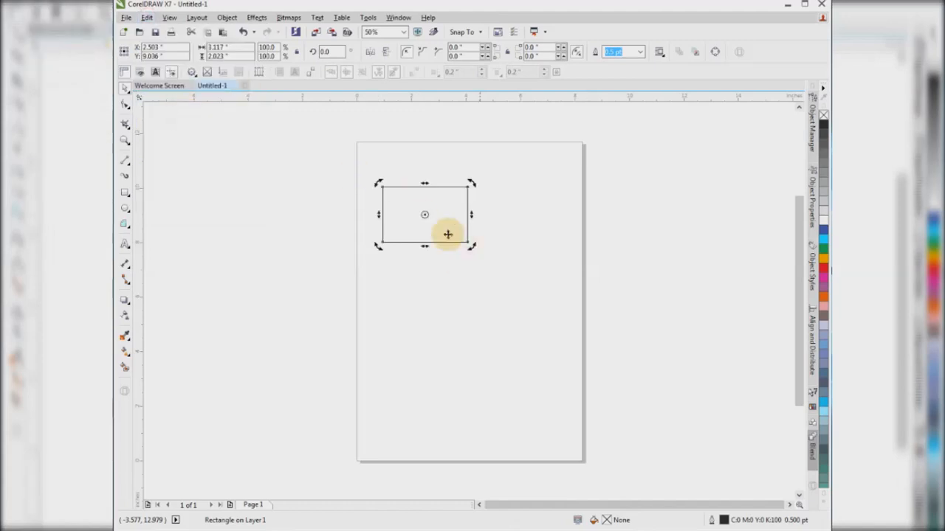
mouse_move(449, 245)
mouse_down()
mouse_move(443, 211)
mouse_move(449, 234)
mouse_up()
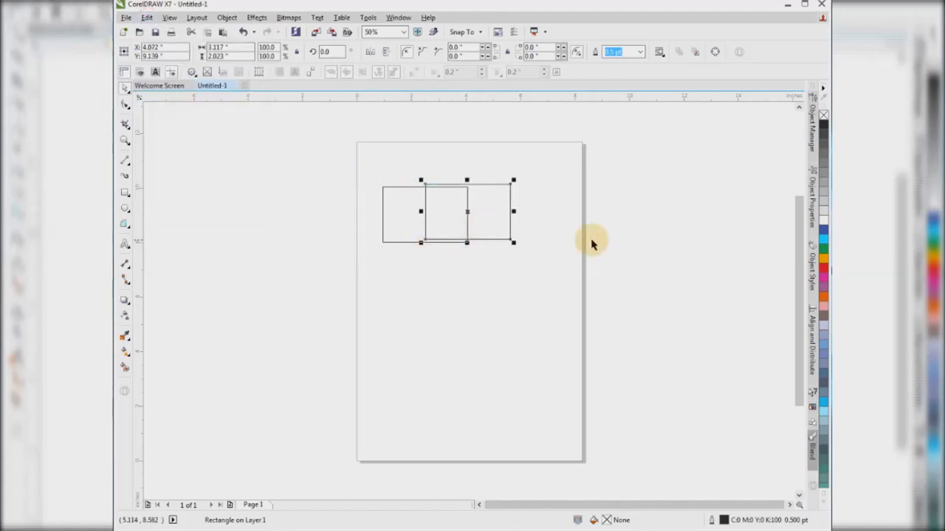
Step: Fill the overlapping copy with cyan and the original rectangle with magenta, and delete the cyan copy
click(386, 215)
click(823, 277)
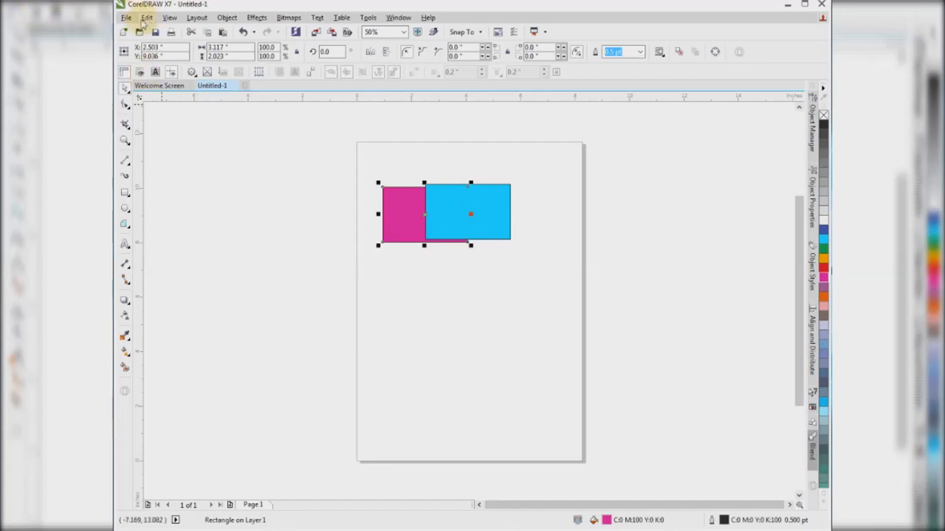
click(169, 17)
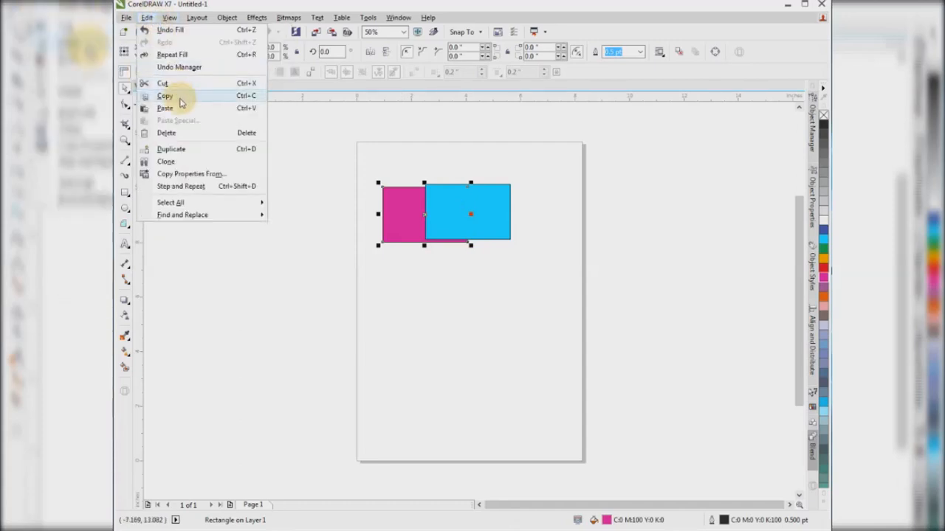
click(502, 182)
click(514, 213)
click(495, 214)
key(Delete)
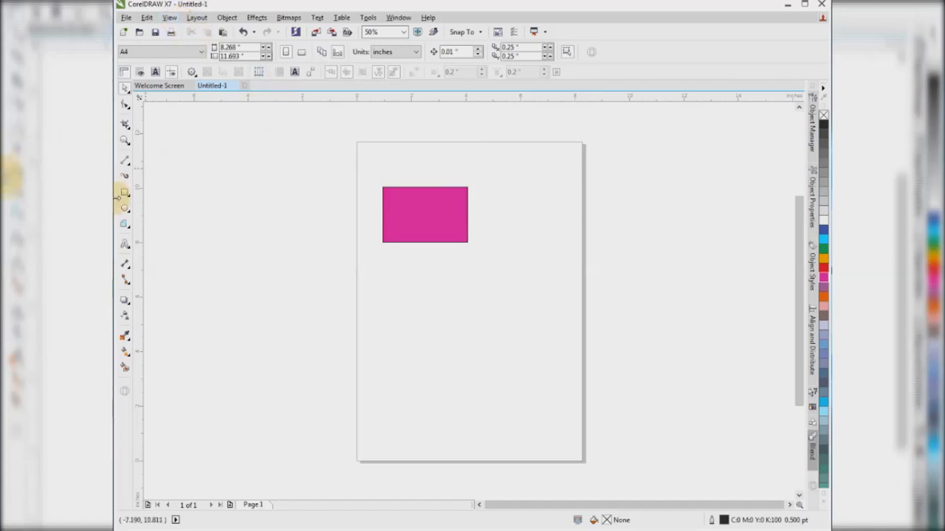
Step: Add the bold artistic text "Al MAAZ PRINTERS" just below the magenta rectangle
click(125, 243)
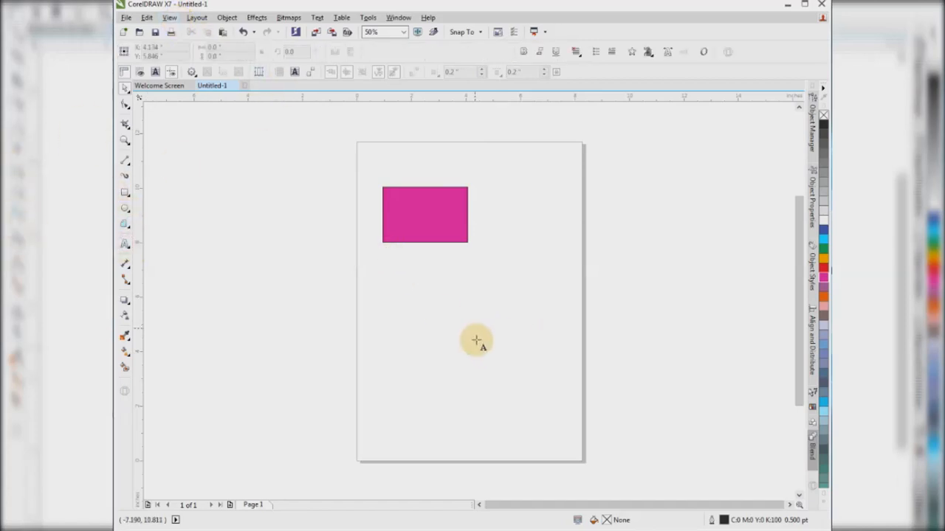
key(Escape)
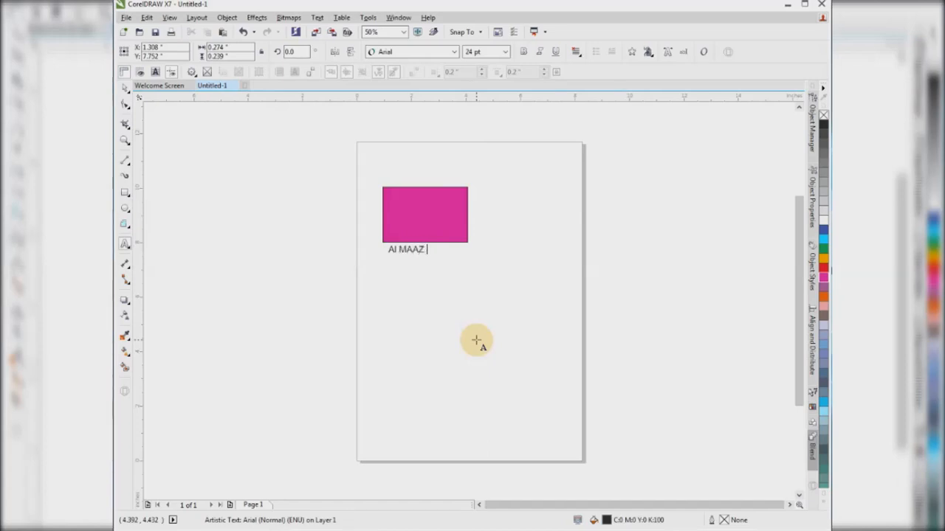
key(Escape)
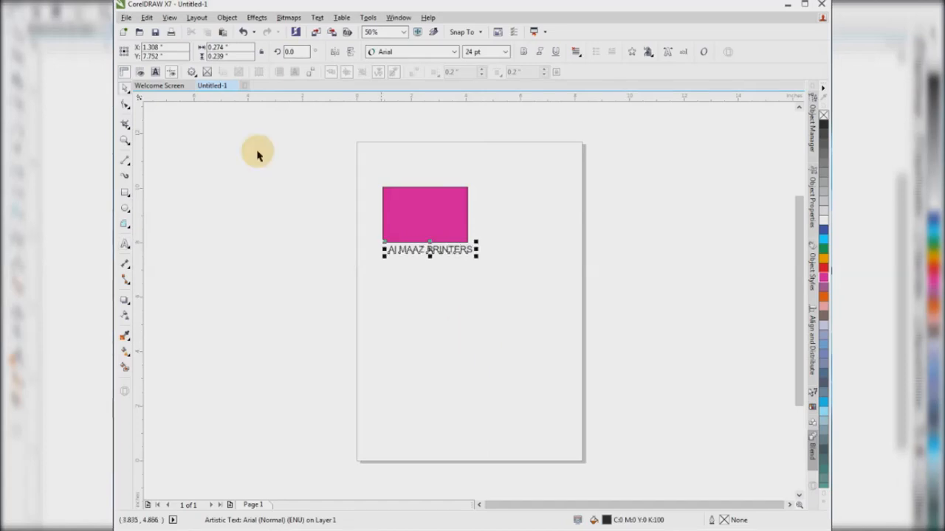
click(521, 52)
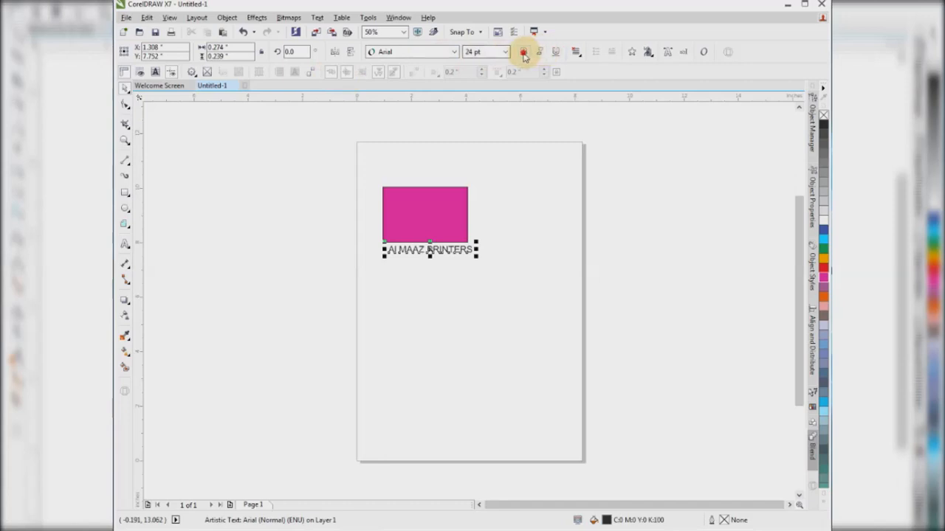
drag(443, 249, 442, 259)
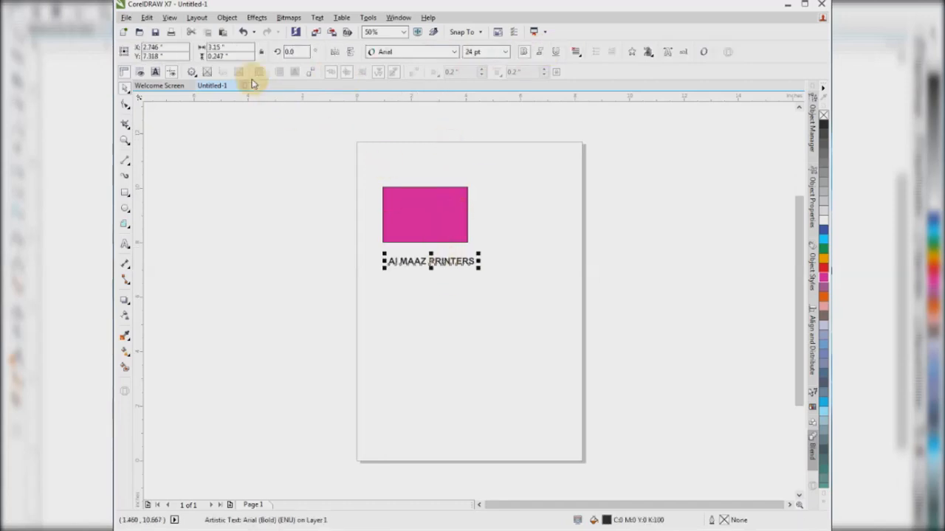
Step: Switch to Wireframe view and move the text onto the rectangle, centring it horizontally on the shape
click(172, 18)
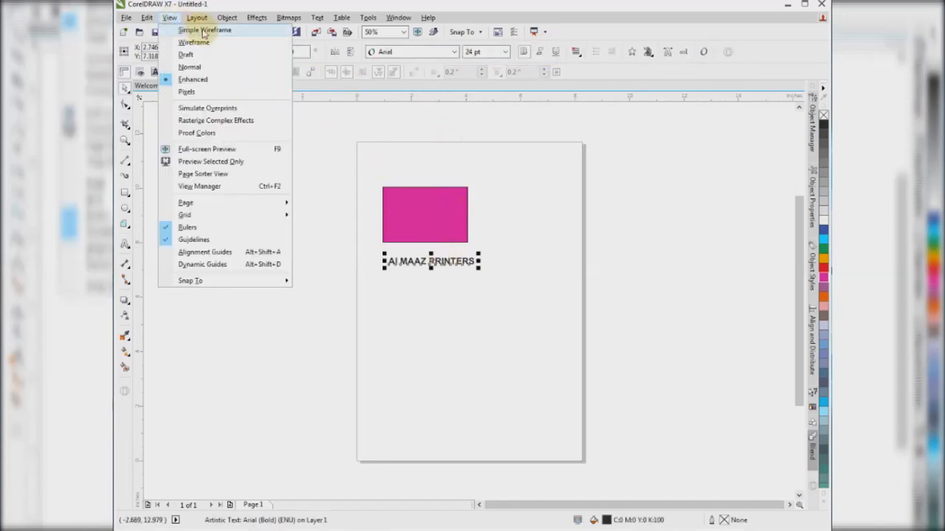
click(193, 42)
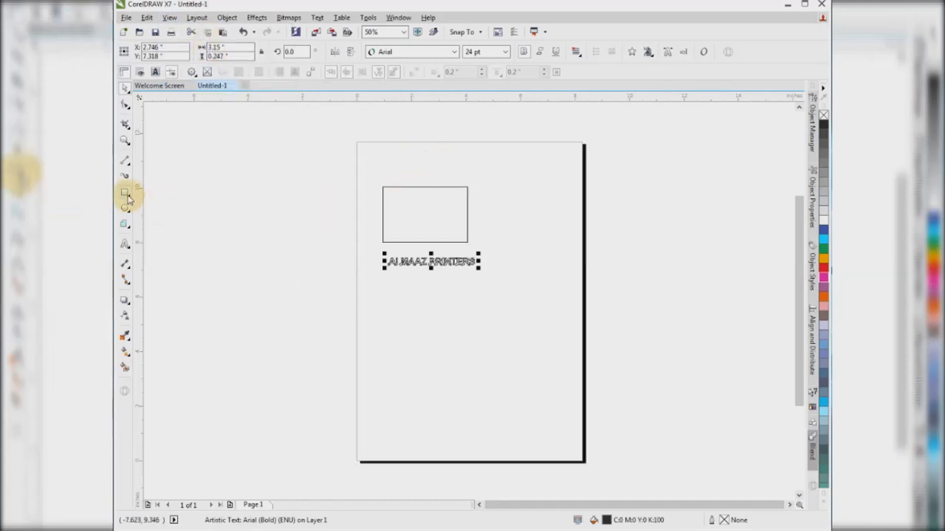
click(126, 243)
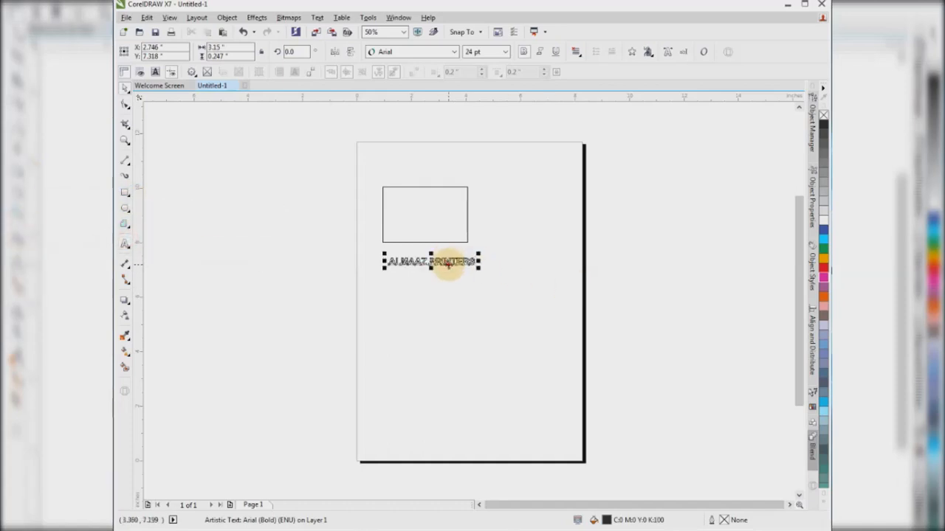
drag(448, 266, 441, 214)
shift+click(465, 195)
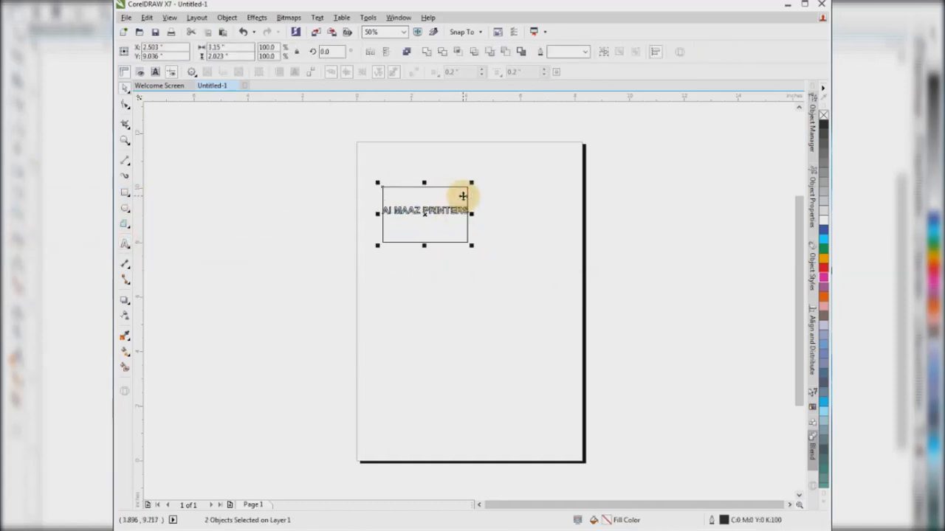
Step: Return to Enhanced view and send the text behind the magenta rectangle
click(443, 158)
click(169, 17)
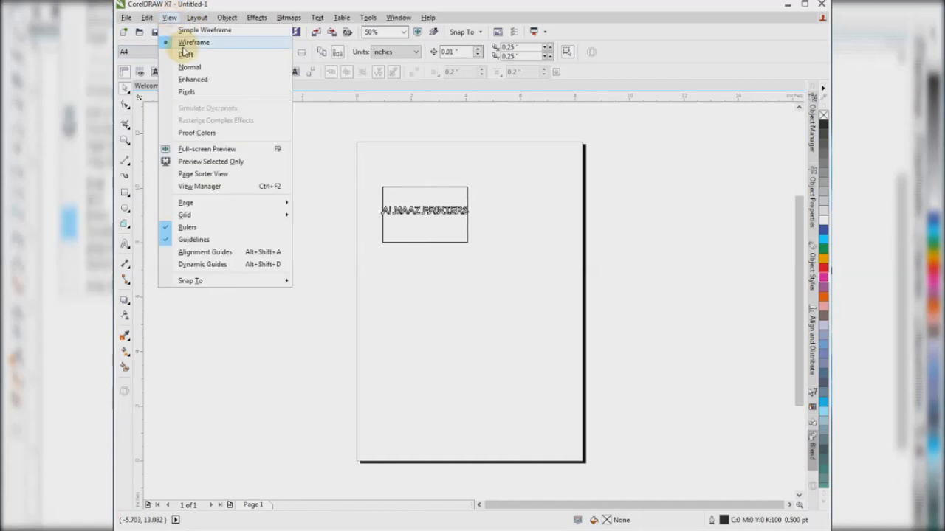
click(192, 79)
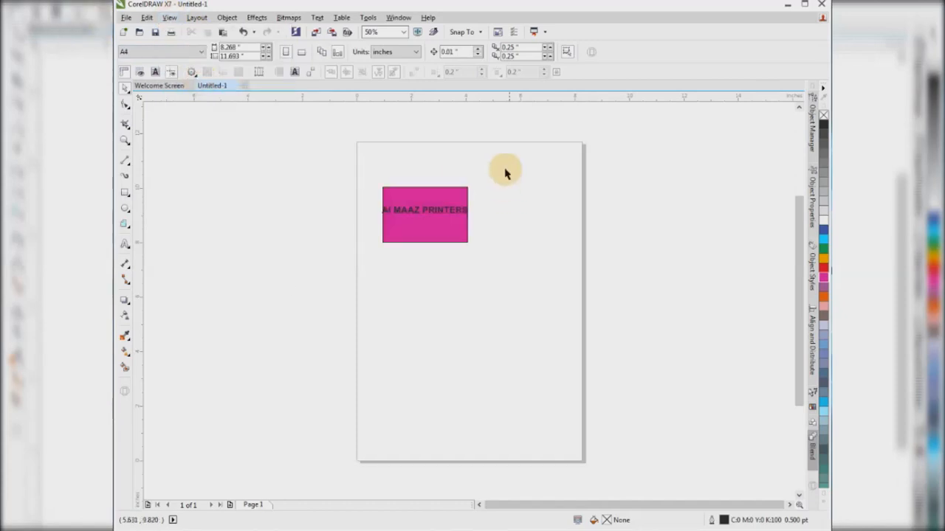
click(449, 212)
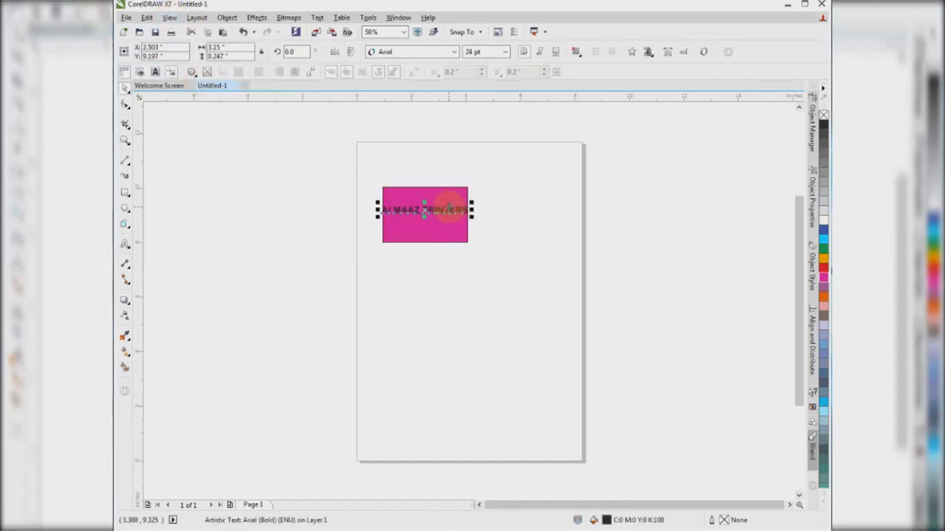
click(506, 169)
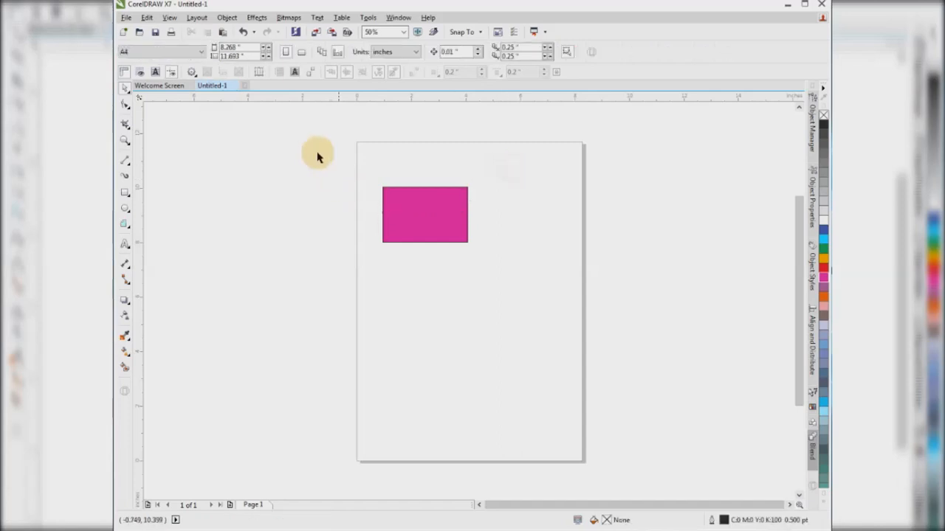
Step: Switch to Wireframe view to reach the hidden text, move it above the rectangle and undo the move
click(432, 194)
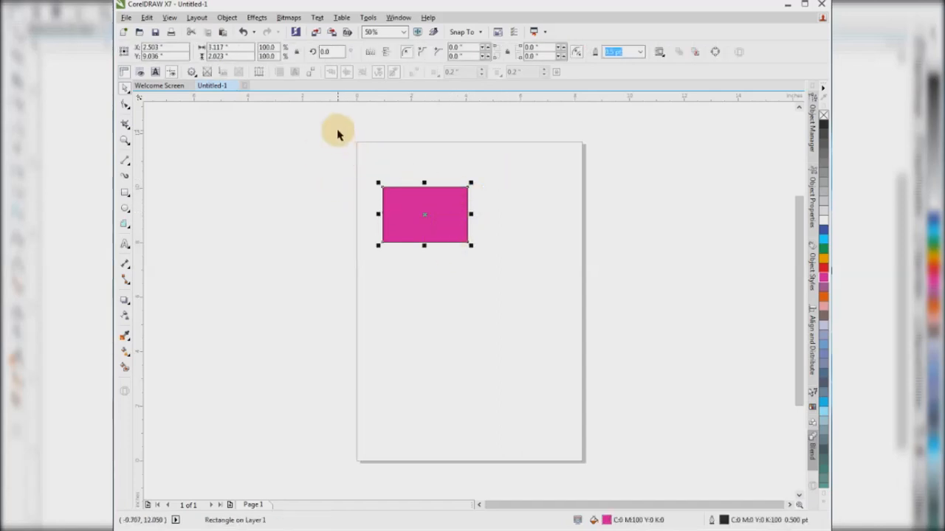
click(170, 17)
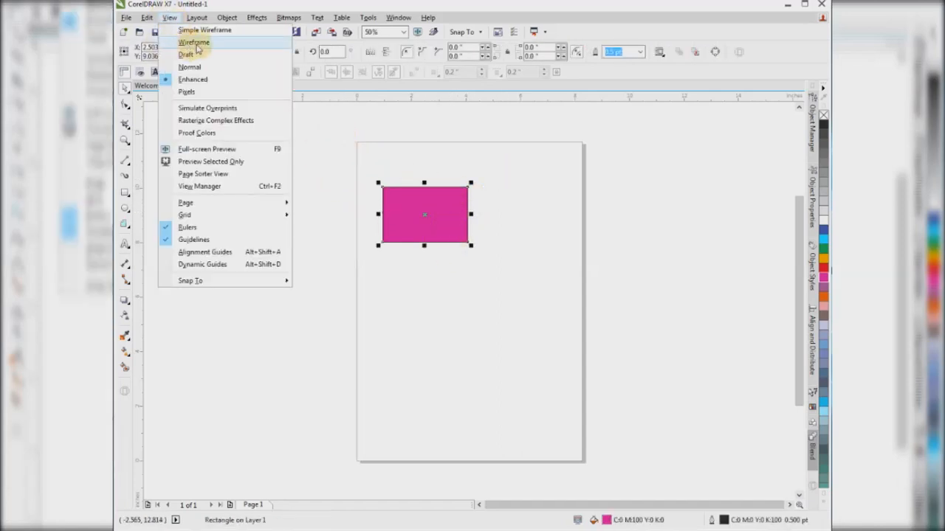
click(194, 42)
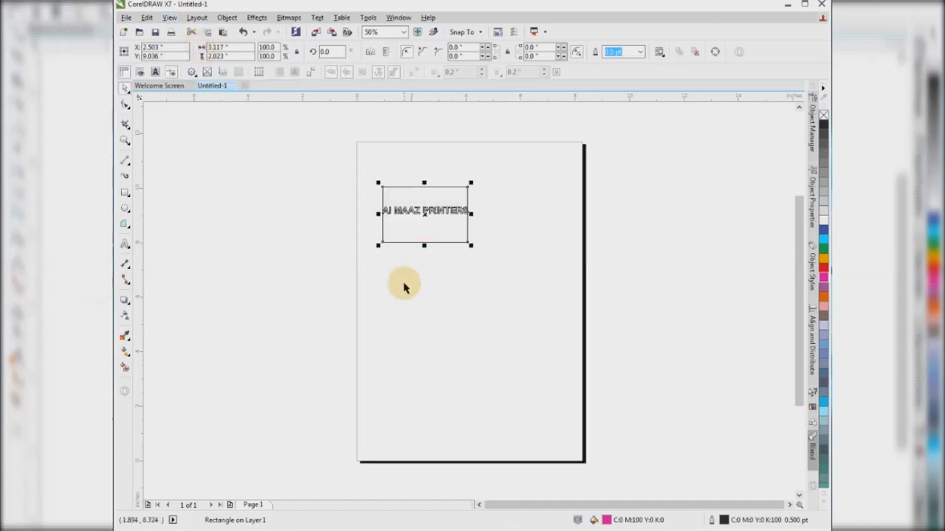
click(392, 211)
drag(411, 206, 412, 175)
key(ctrl+z)
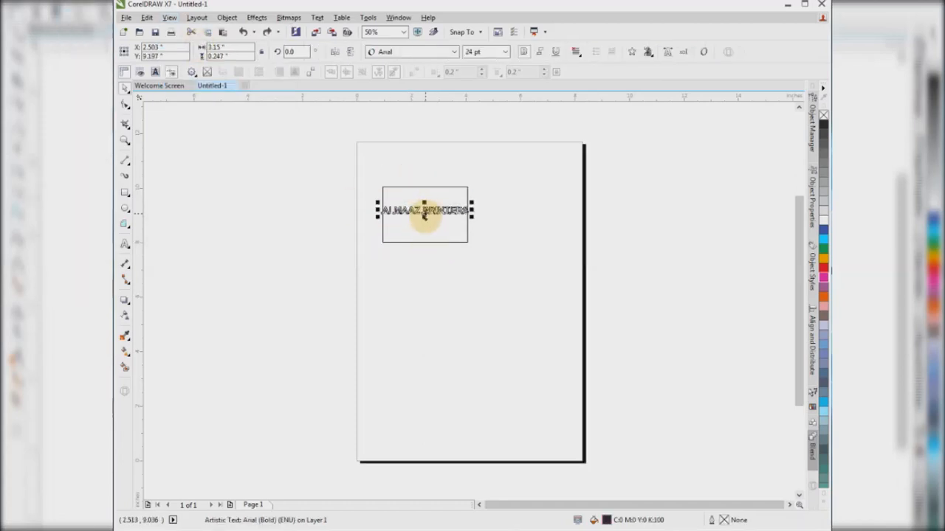
Step: Switch to Draft view and zoom in on the selected text behind the rectangle
click(169, 18)
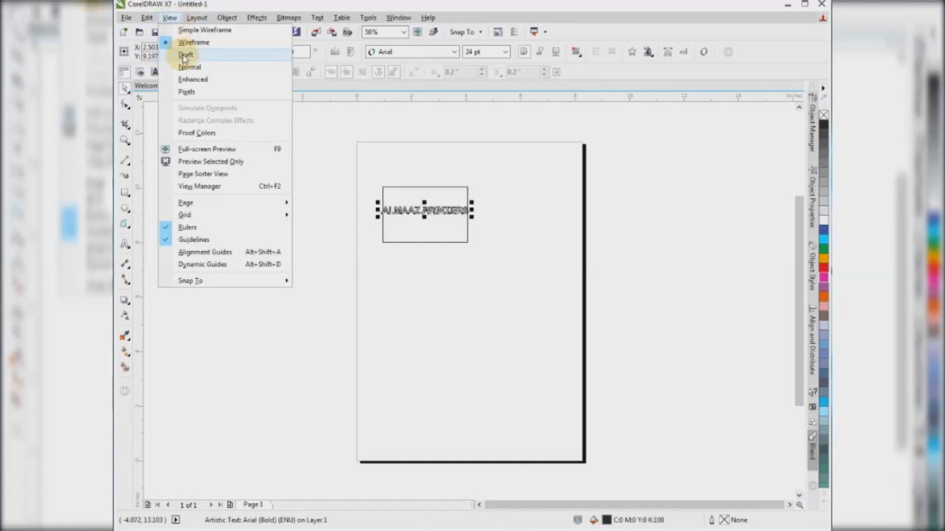
click(190, 56)
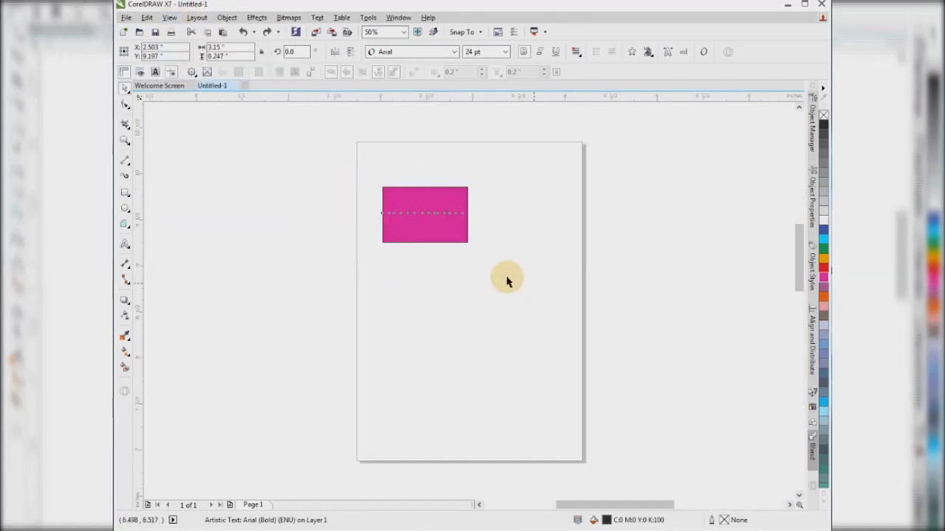
key(shift+F2)
Step: Switch to Normal view and move the magenta rectangle about 2.67 inches to the right, uncovering most of the text
click(170, 18)
click(191, 77)
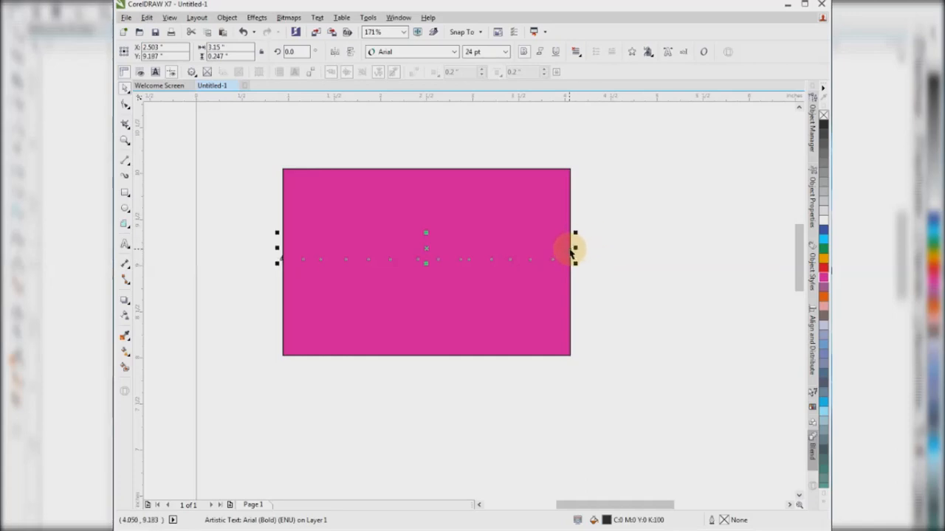
click(305, 257)
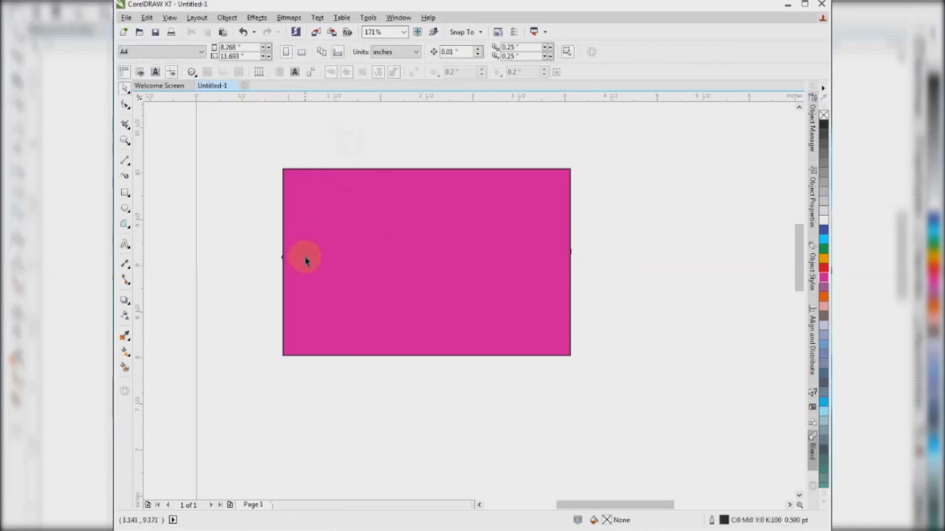
drag(350, 191, 596, 186)
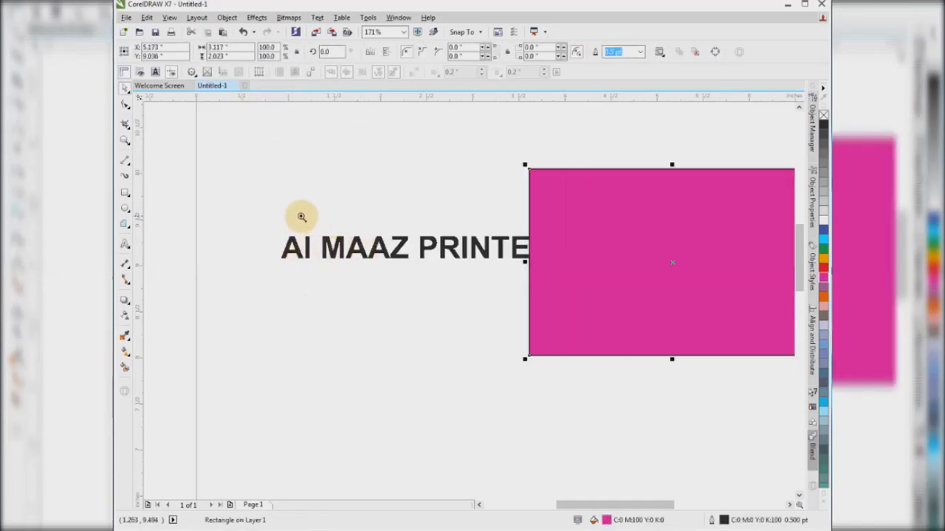
Step: Switch to Enhanced view and examine the letter edges of the text up close, particularly the M
scroll(413, 318, up, 5)
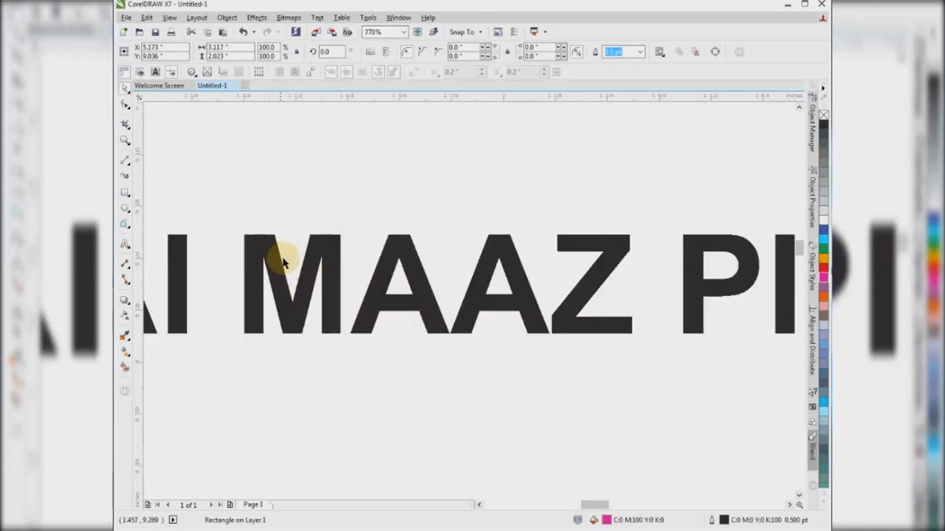
click(170, 17)
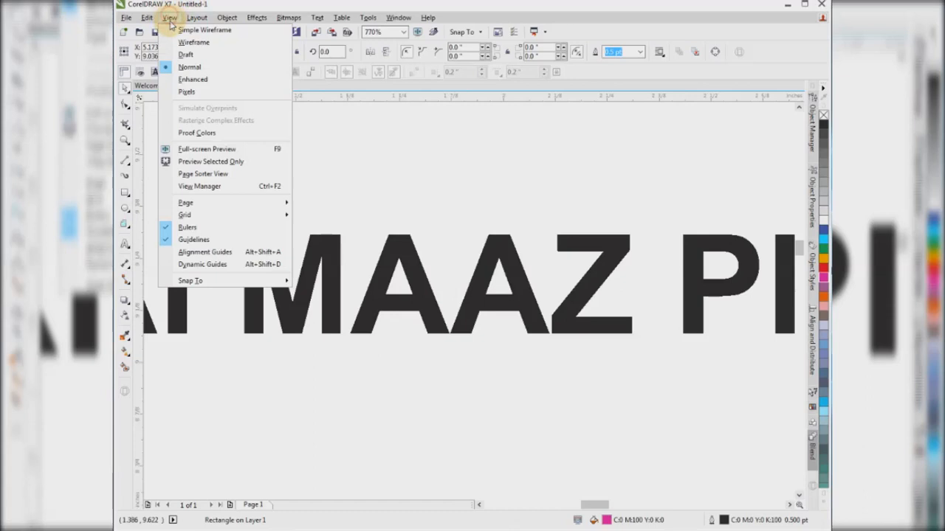
click(204, 92)
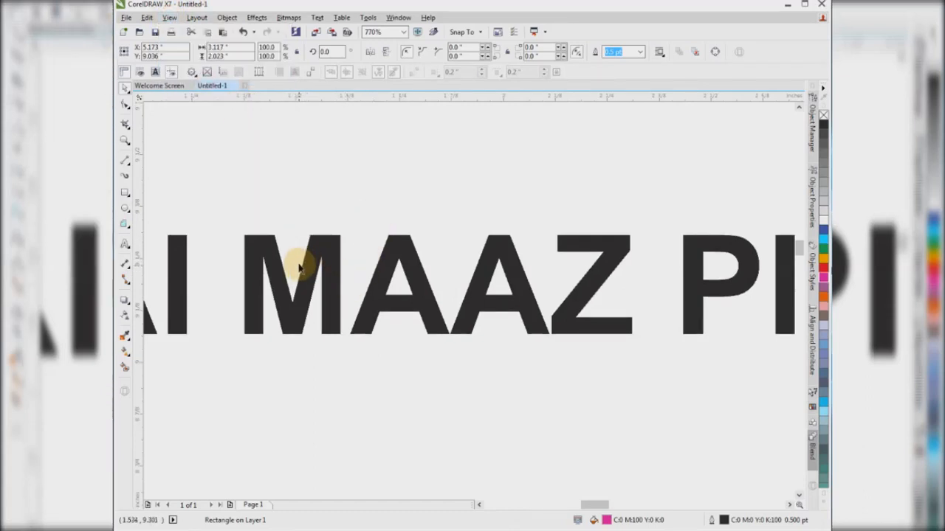
key(F2)
drag(256, 223, 382, 341)
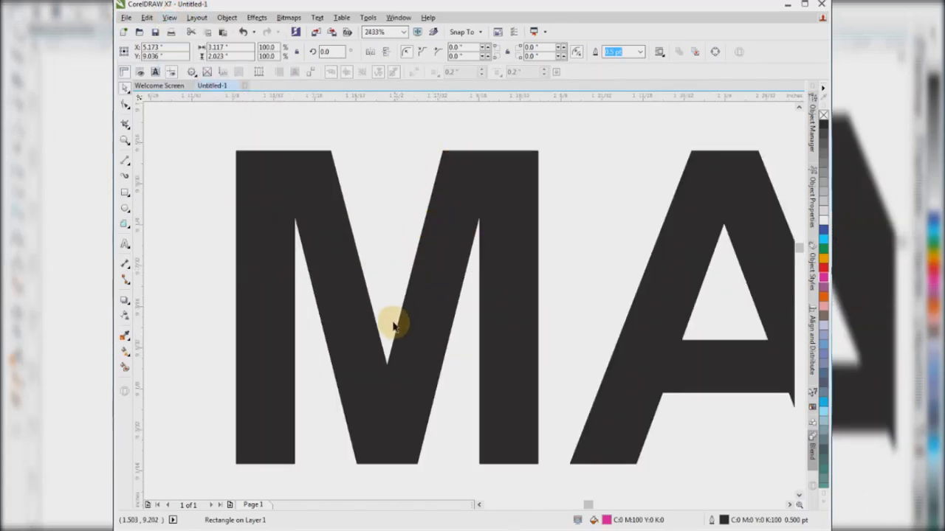
scroll(444, 193, down, 8)
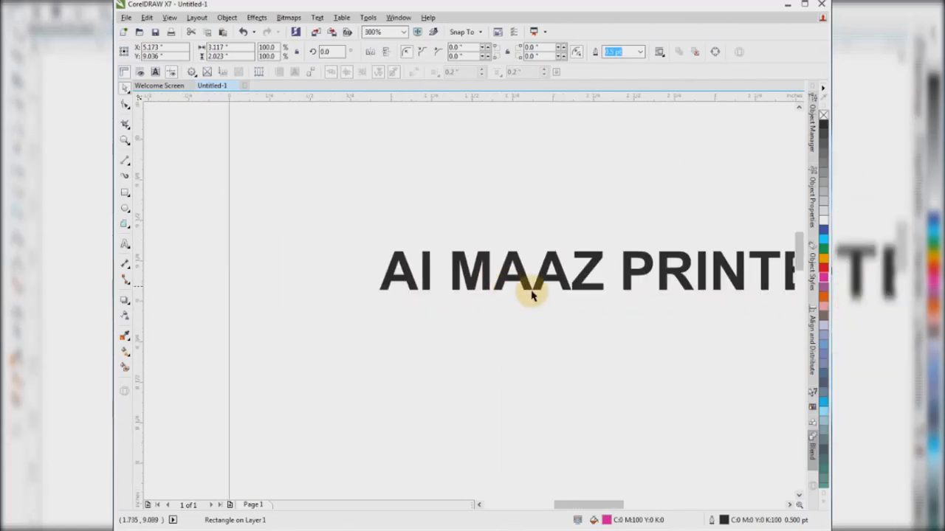
key(F4)
scroll(493, 172, down, 2)
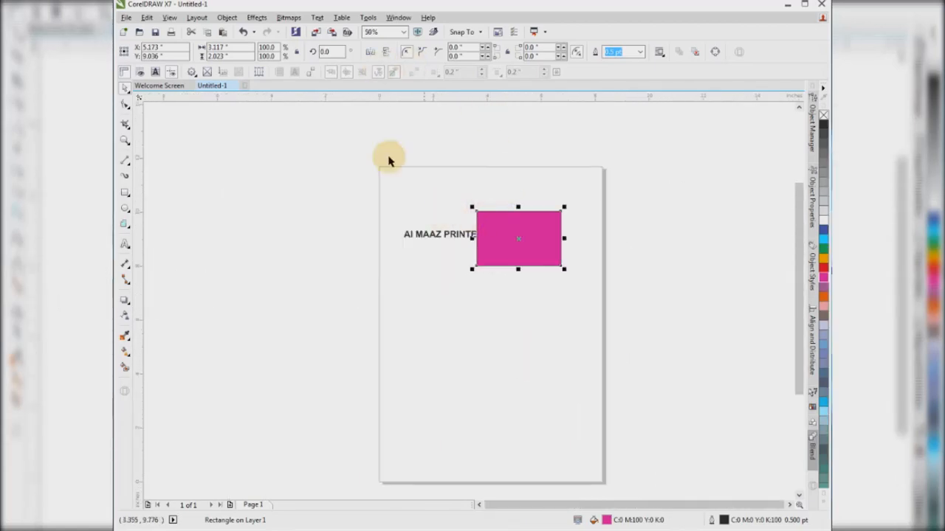
Step: Preview the page with the text and magenta rectangle in full screen, and return to the normal workspace
click(388, 157)
click(170, 18)
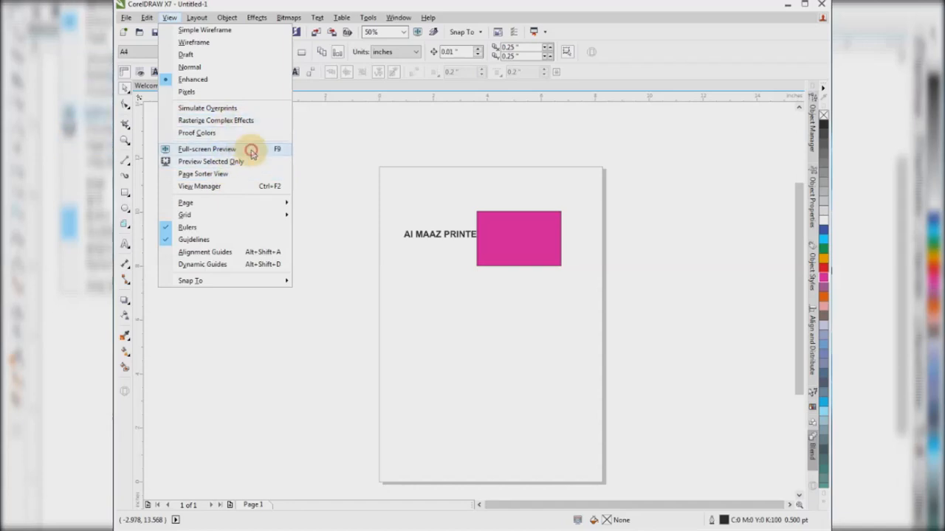
click(251, 151)
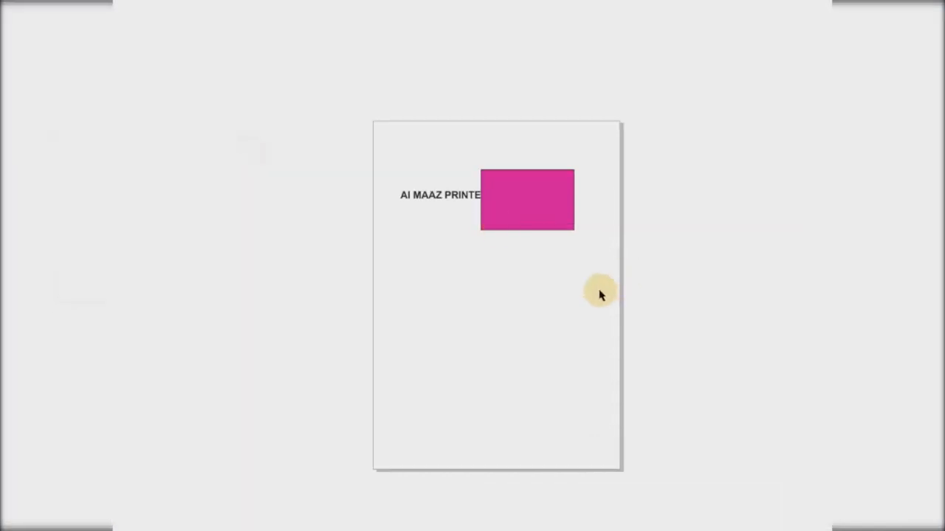
click(487, 231)
Step: Turn on the document grid over the drawing area and turn it off again
click(170, 17)
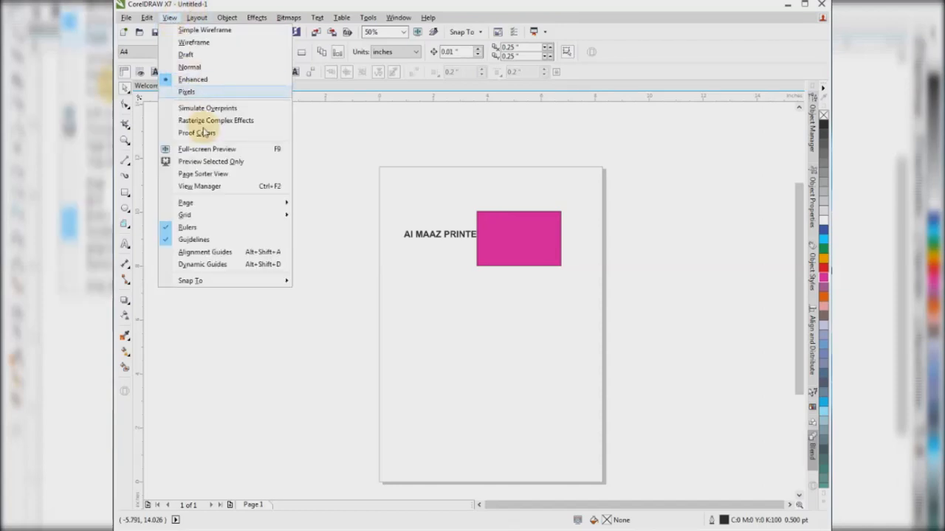
mouse_move(216, 207)
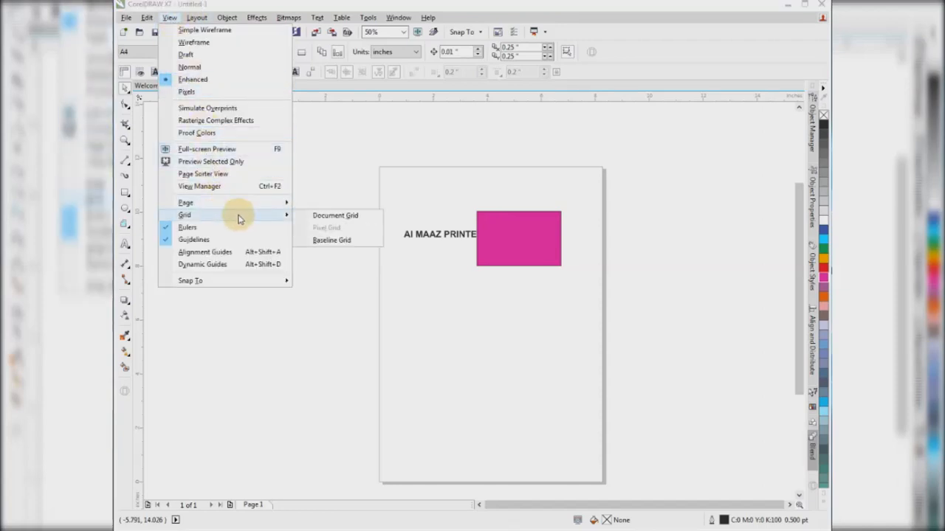
click(334, 219)
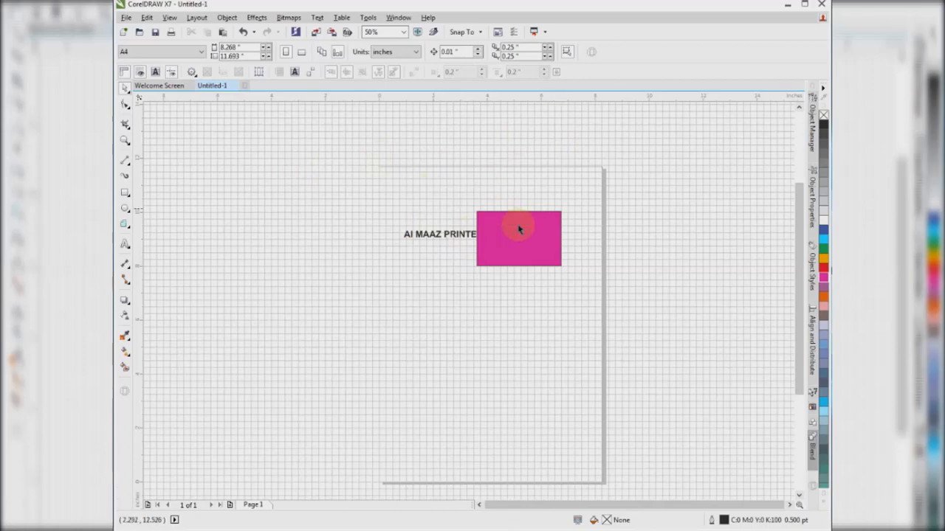
click(171, 19)
mouse_move(217, 220)
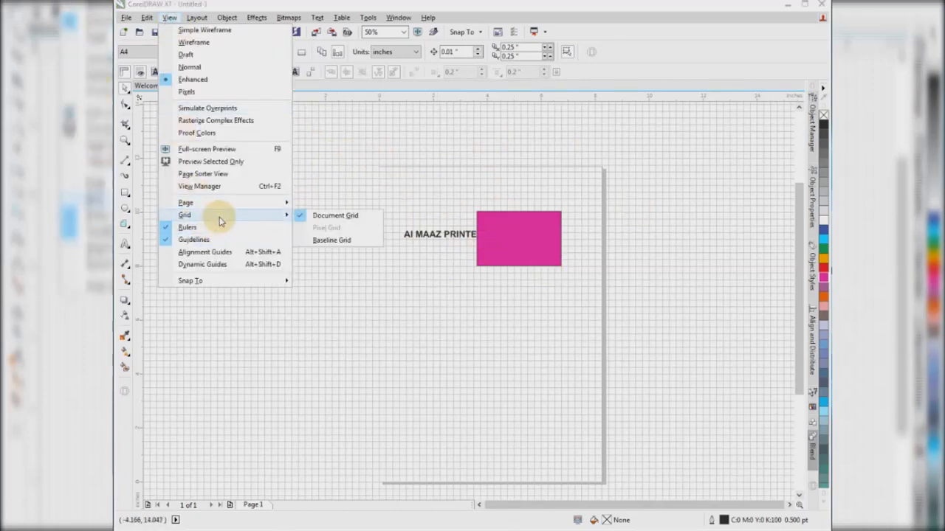
click(336, 216)
Step: Show the baseline grid, examine its lines up close around the text and rectangle, and hide it again
click(170, 18)
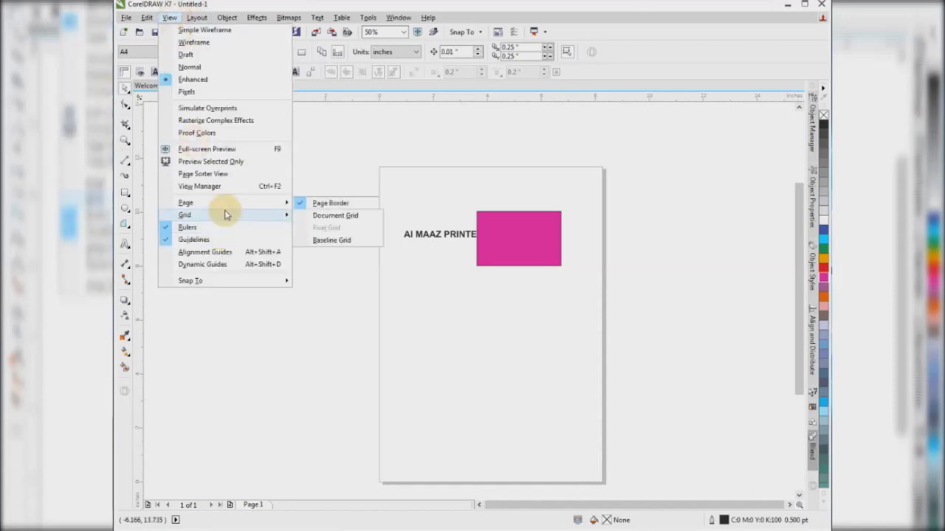
mouse_move(243, 215)
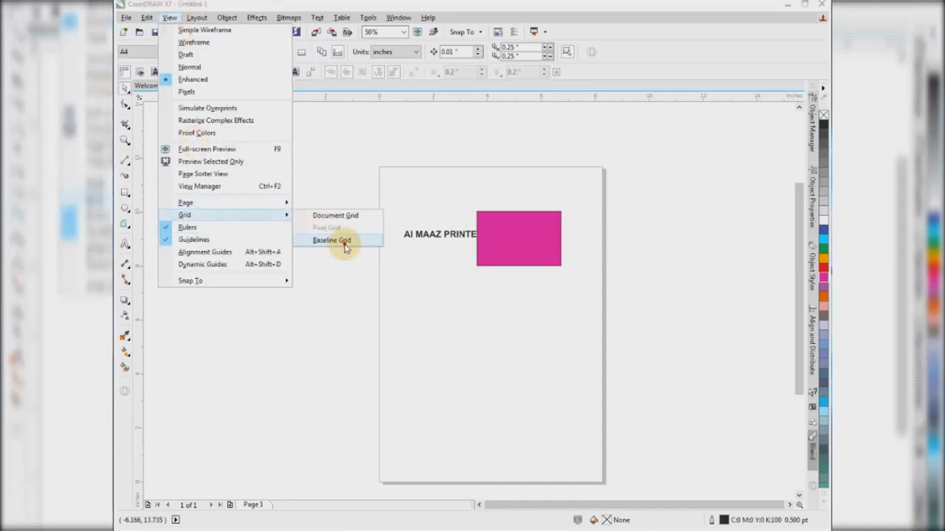
click(344, 241)
key(z)
drag(363, 169, 634, 311)
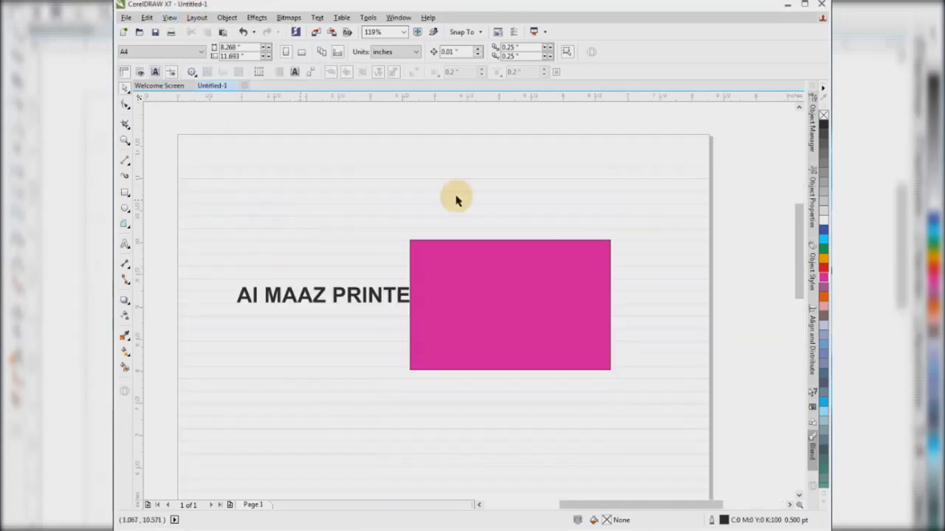
click(169, 18)
mouse_move(220, 214)
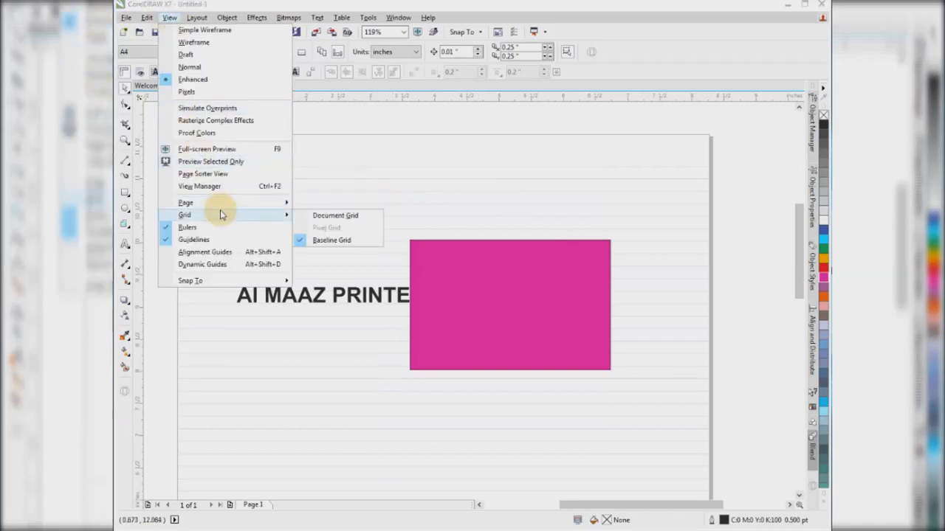
click(333, 241)
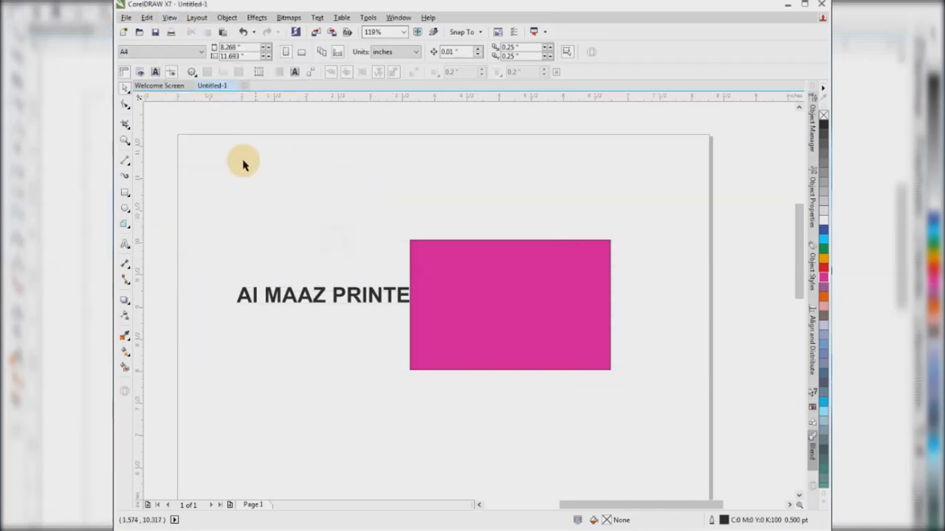
click(169, 18)
mouse_move(251, 216)
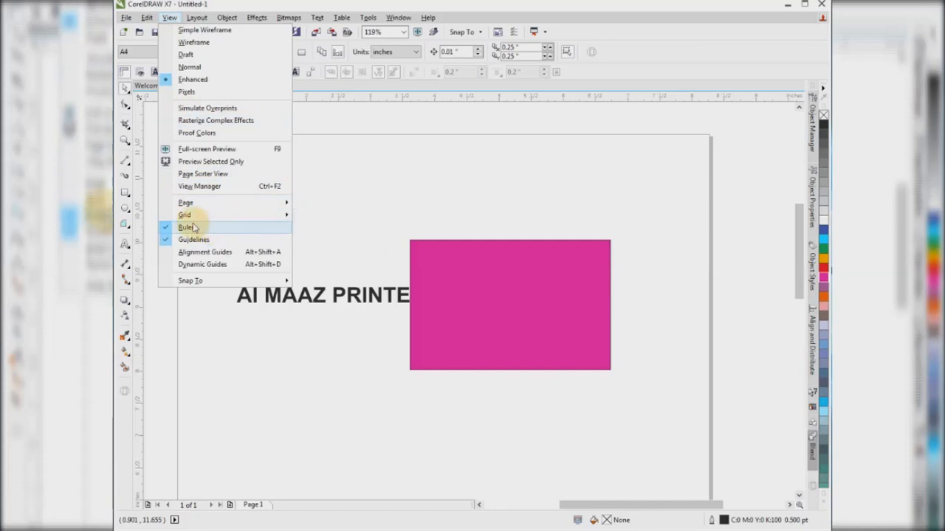
click(397, 155)
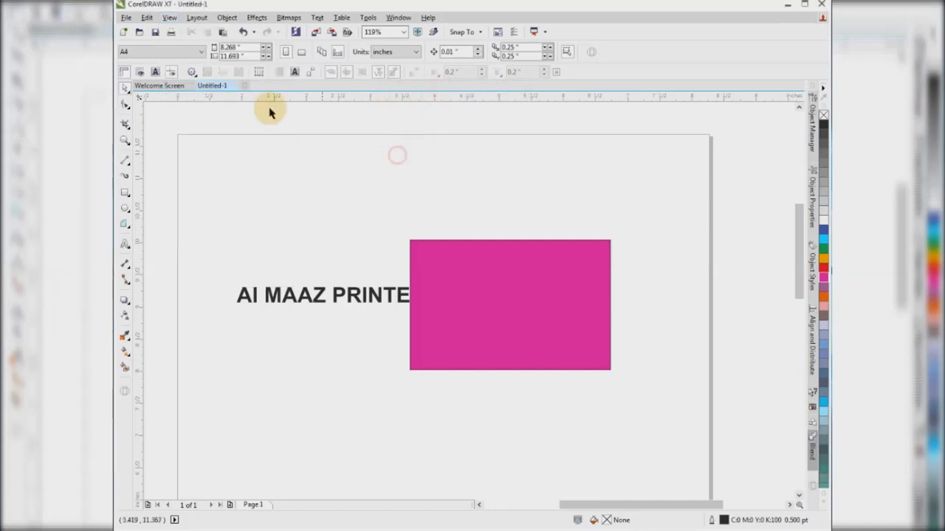
Step: Insert 5 A4 pages after page 1
click(197, 19)
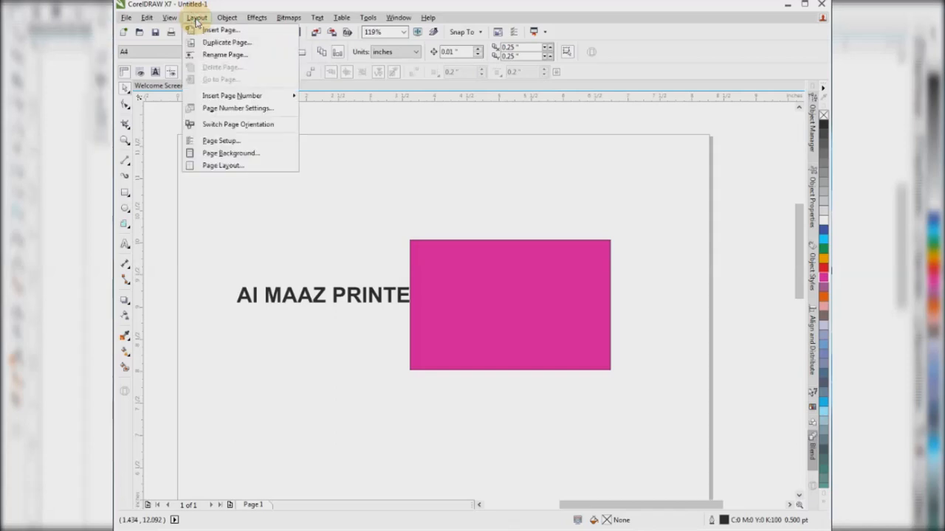
click(220, 30)
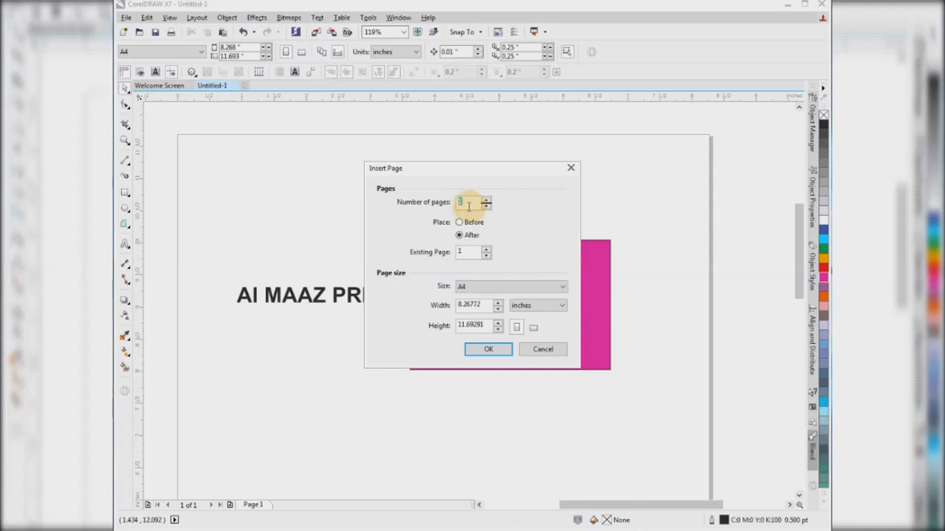
text(5)
key(Return)
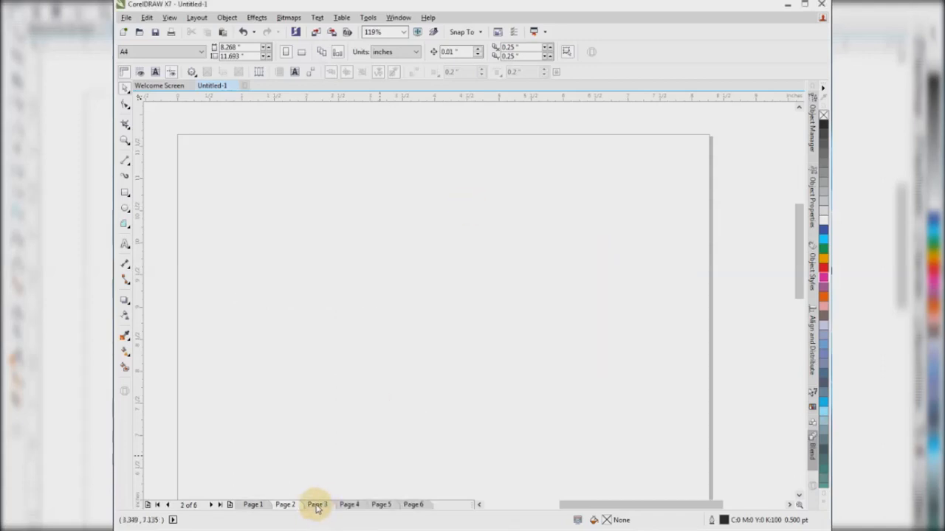
Step: Look through pages 3, 4, 5 and 6 one after another and return to page 1
click(316, 507)
click(351, 506)
click(383, 505)
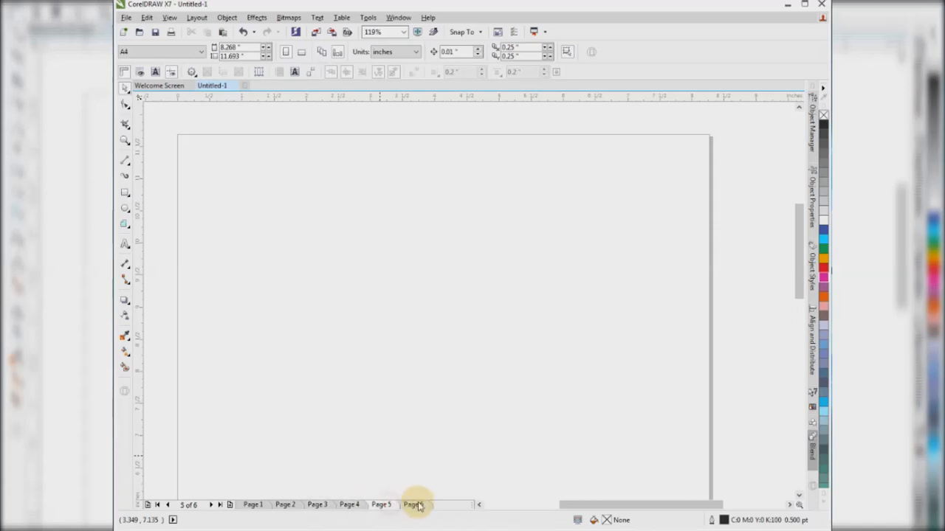
click(413, 506)
click(257, 506)
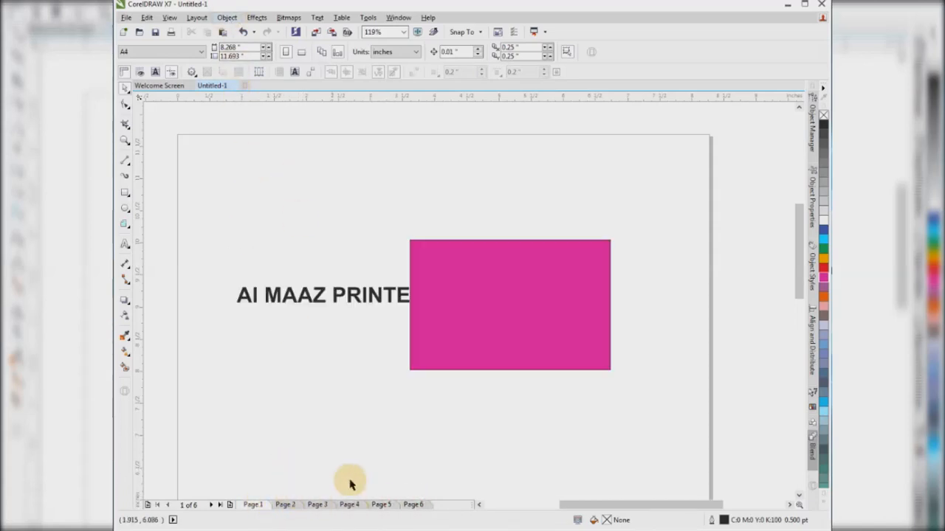
Step: Delete page 1 from the document and undo the deletion
click(209, 20)
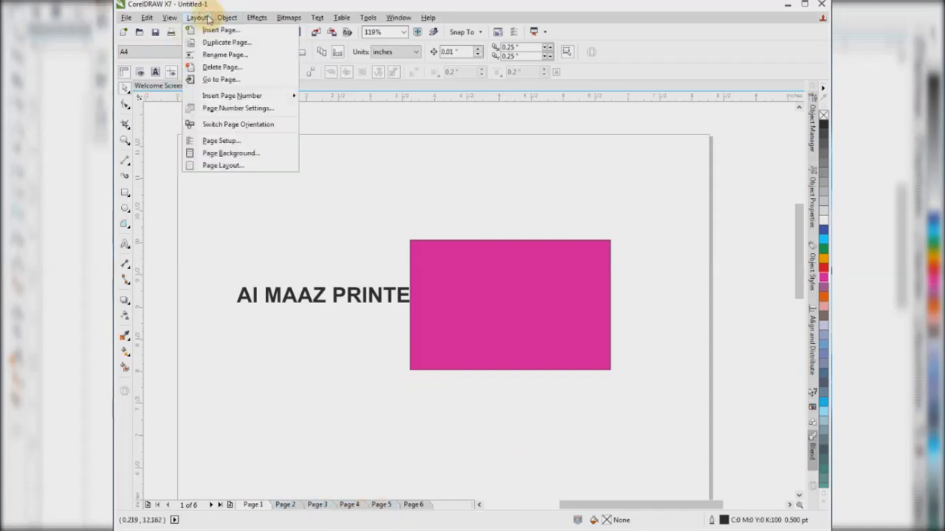
click(222, 67)
click(464, 293)
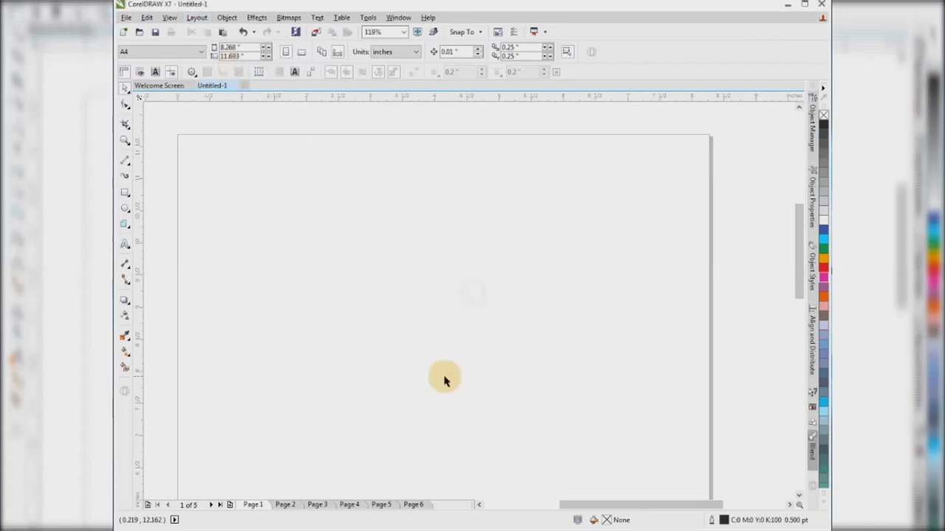
key(ctrl+z)
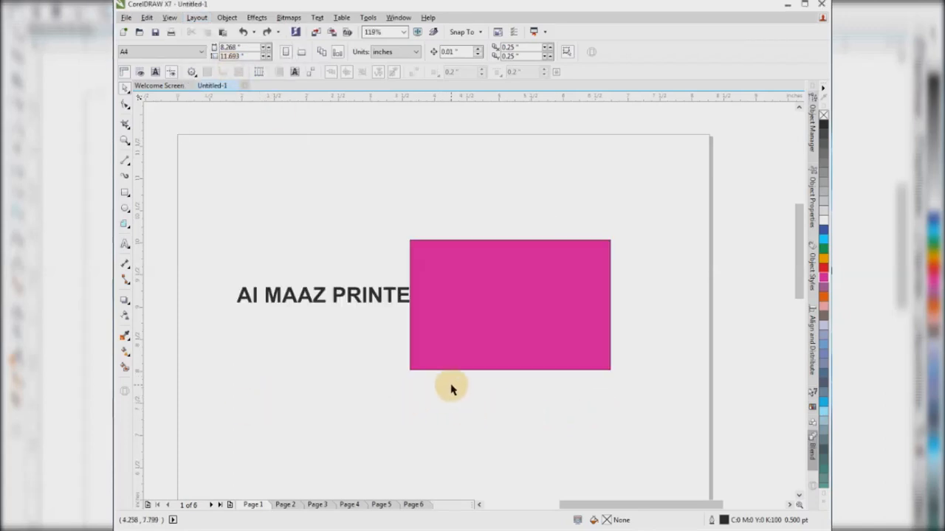
click(198, 17)
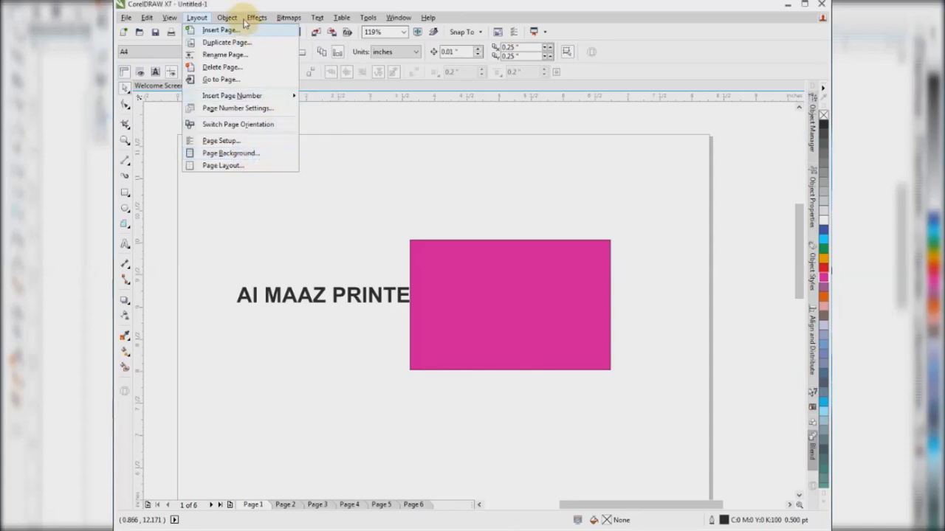
mouse_move(235, 22)
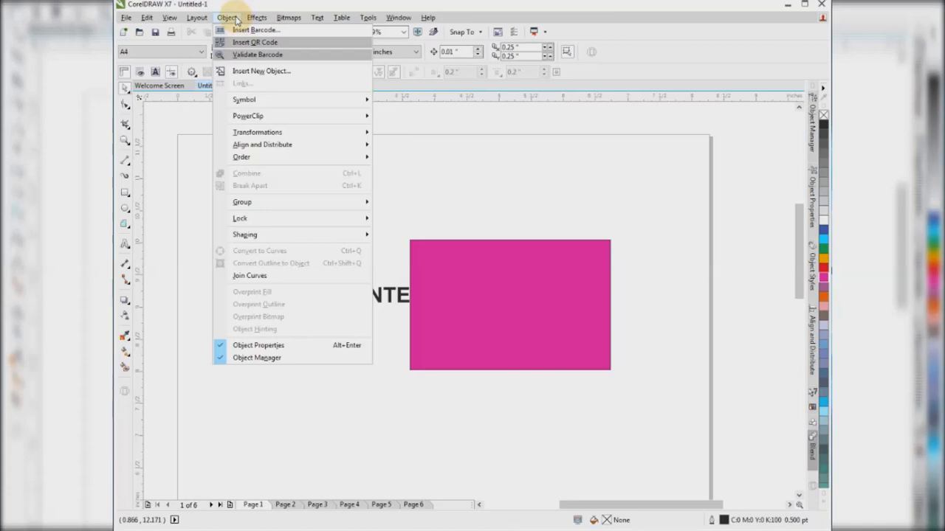
click(472, 168)
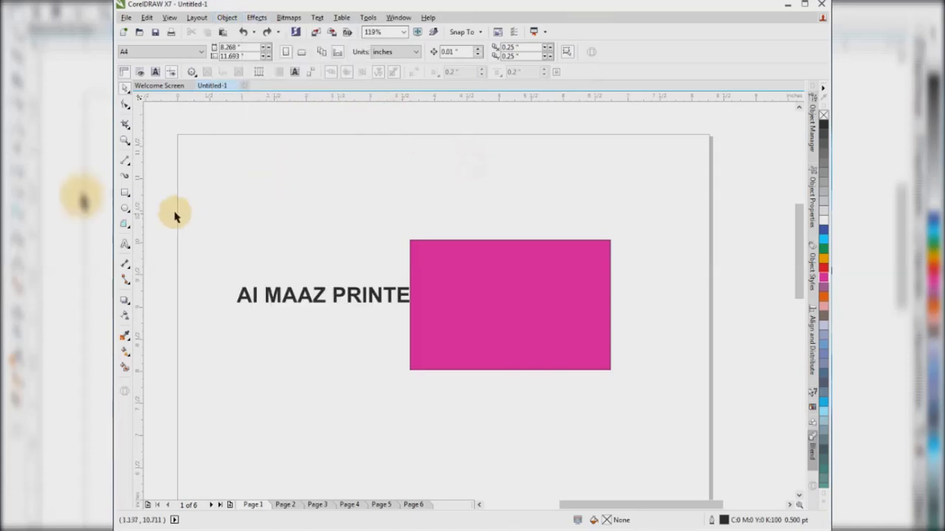
click(197, 17)
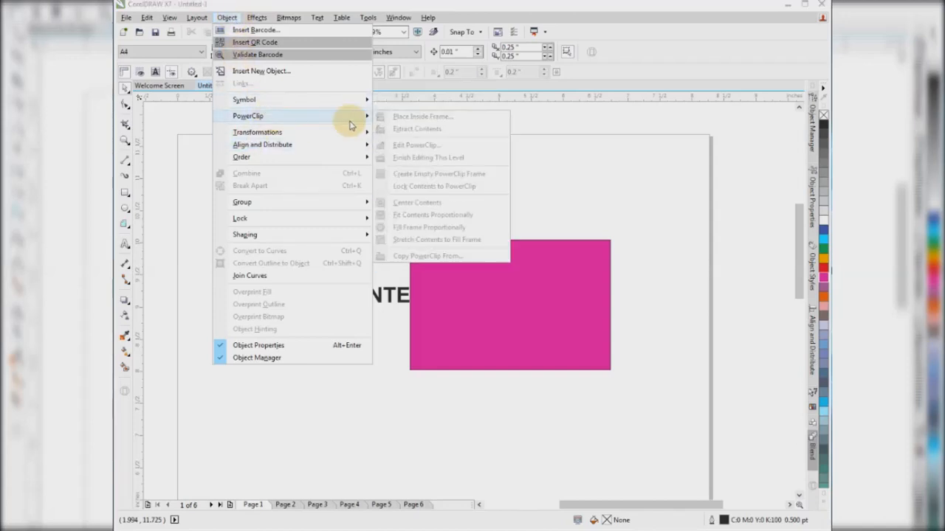
mouse_move(329, 134)
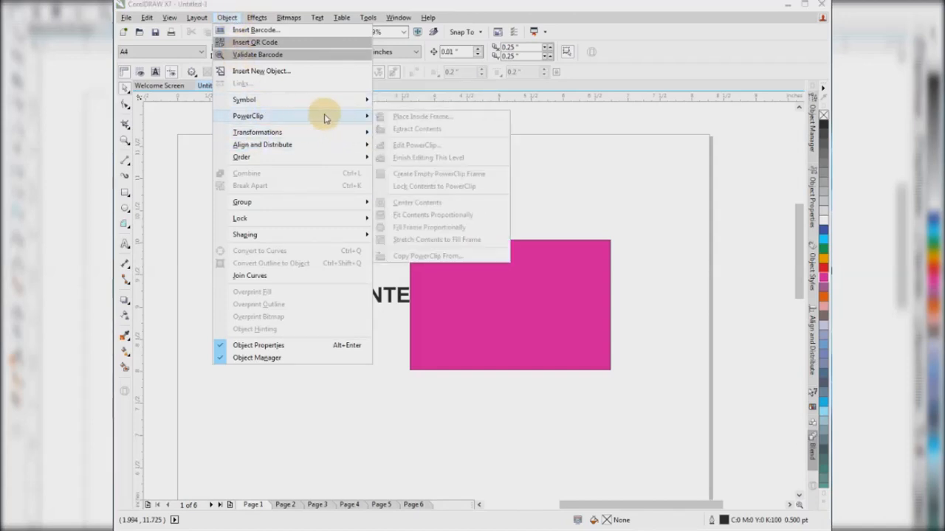
click(593, 145)
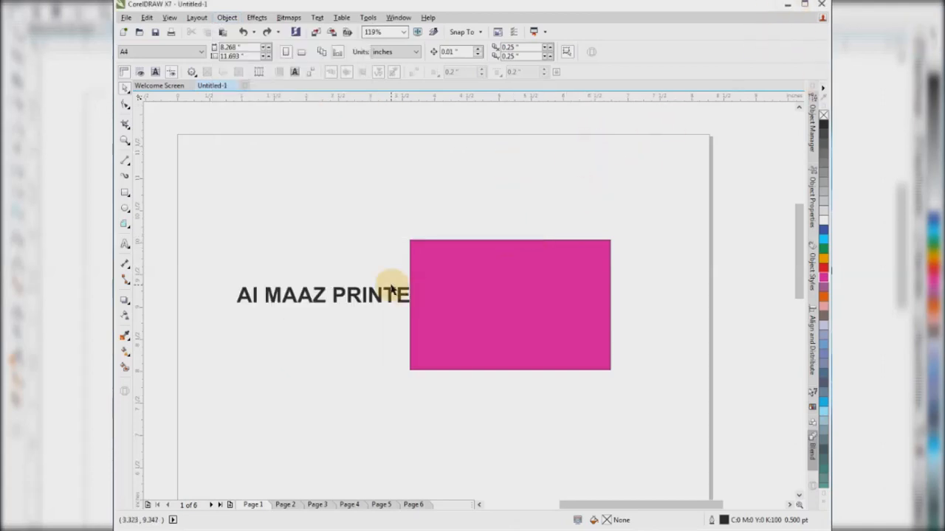
Step: Import 004.PNG from the Free Fire Editing folder and place it with its upper-left corner over the magenta rectangle
key(ctrl+i)
double_click(417, 235)
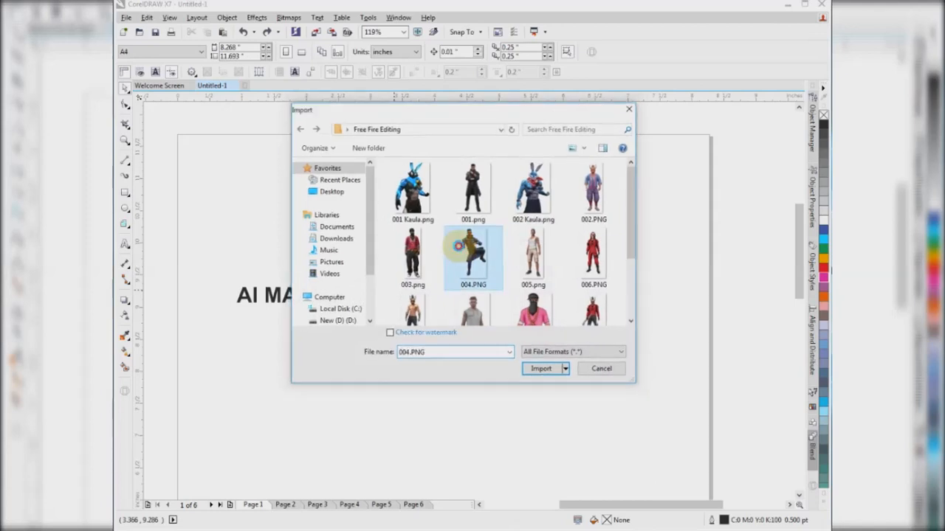
click(541, 284)
scroll(637, 243, down, 3)
scroll(443, 200, up, 2)
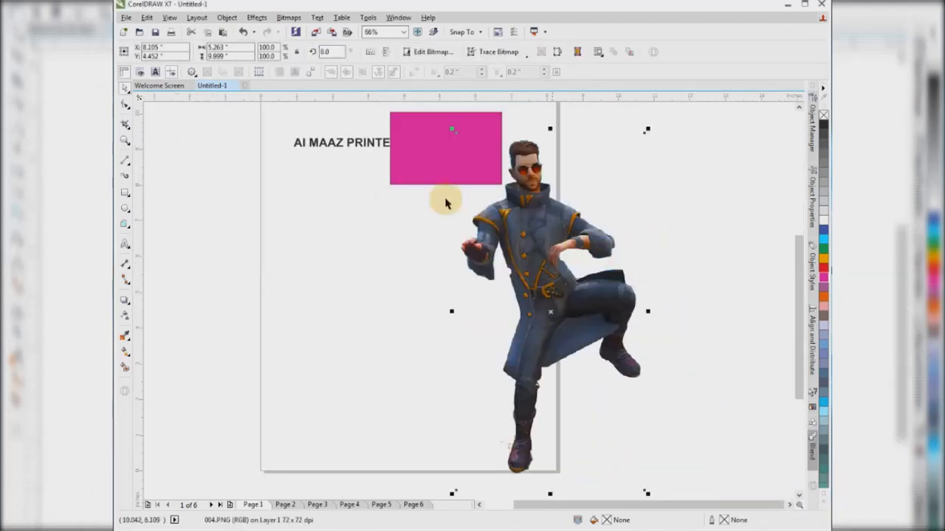
click(341, 235)
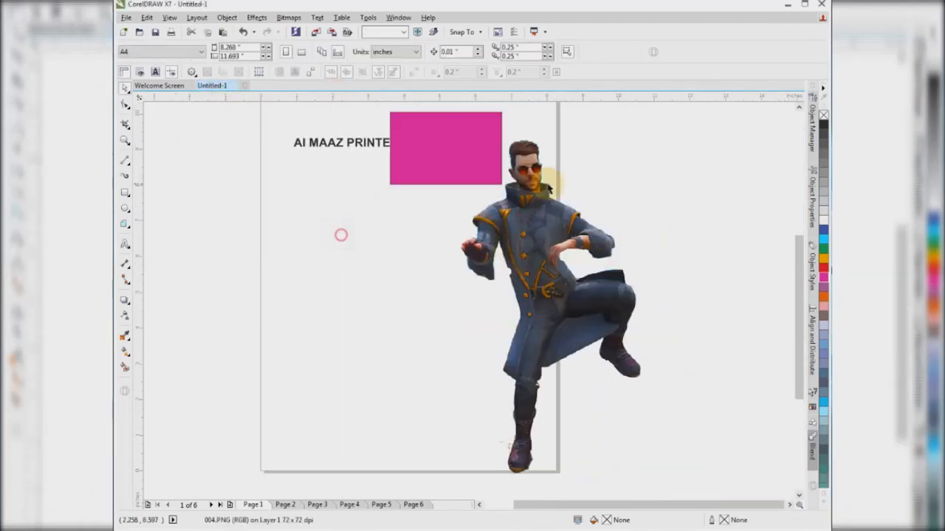
click(531, 192)
click(331, 235)
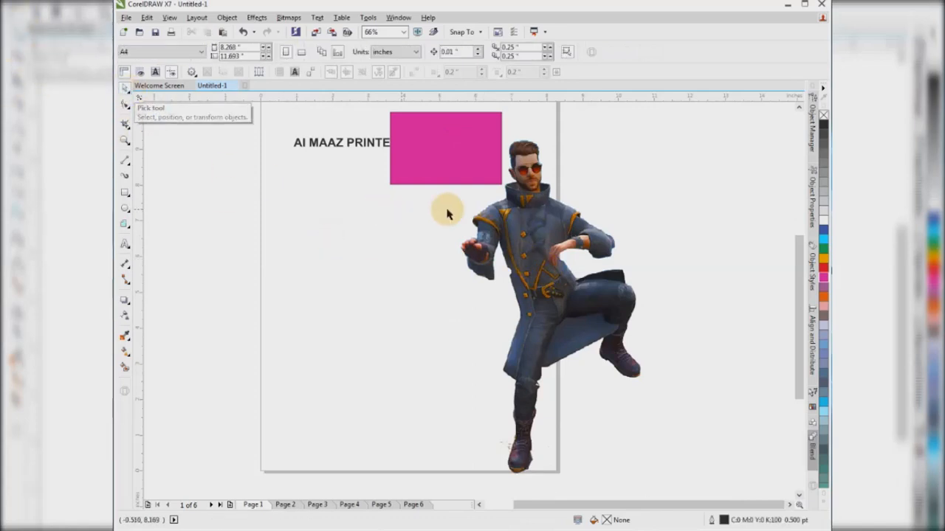
Step: Place the imported character picture inside the magenta rectangle as a PowerClip
click(517, 237)
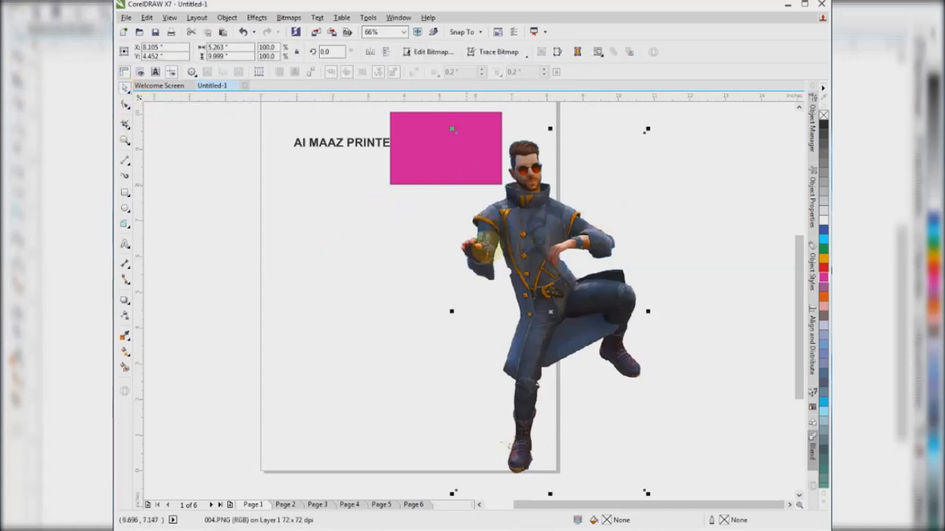
click(234, 19)
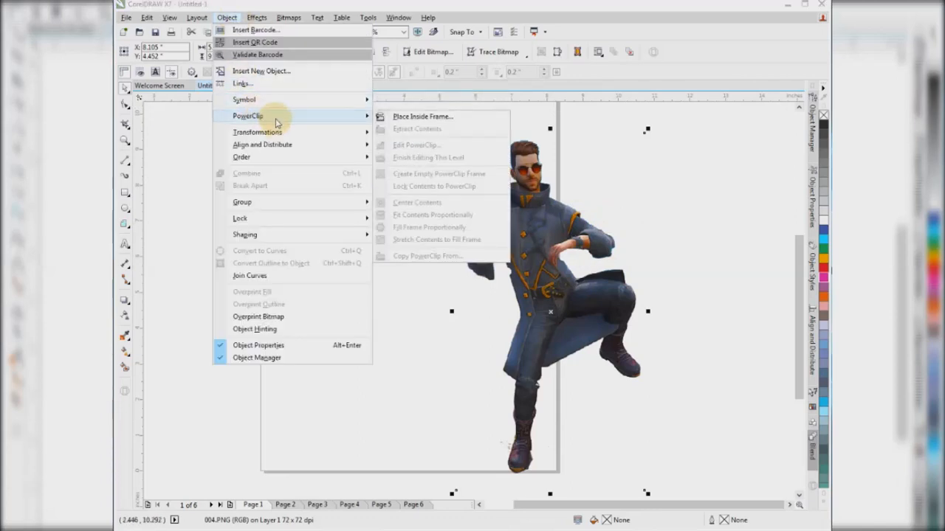
mouse_move(295, 132)
mouse_move(329, 122)
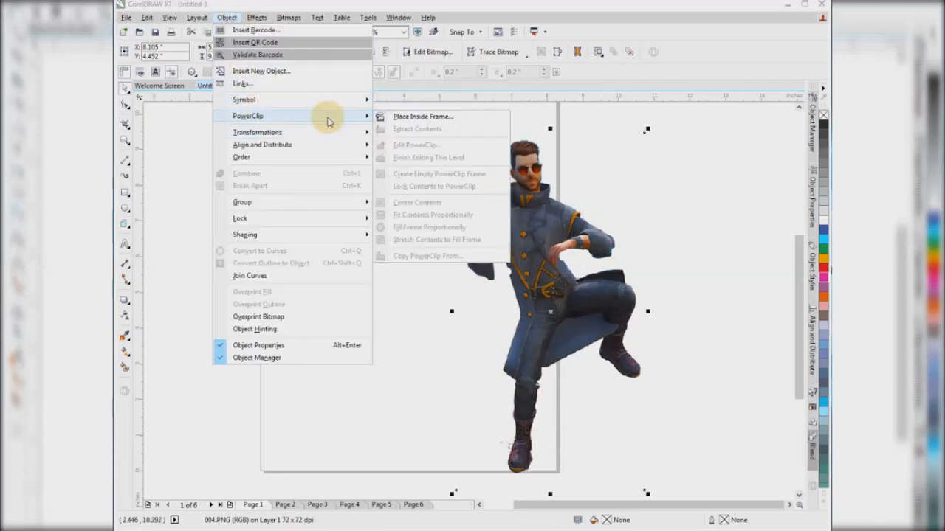
click(422, 117)
click(445, 140)
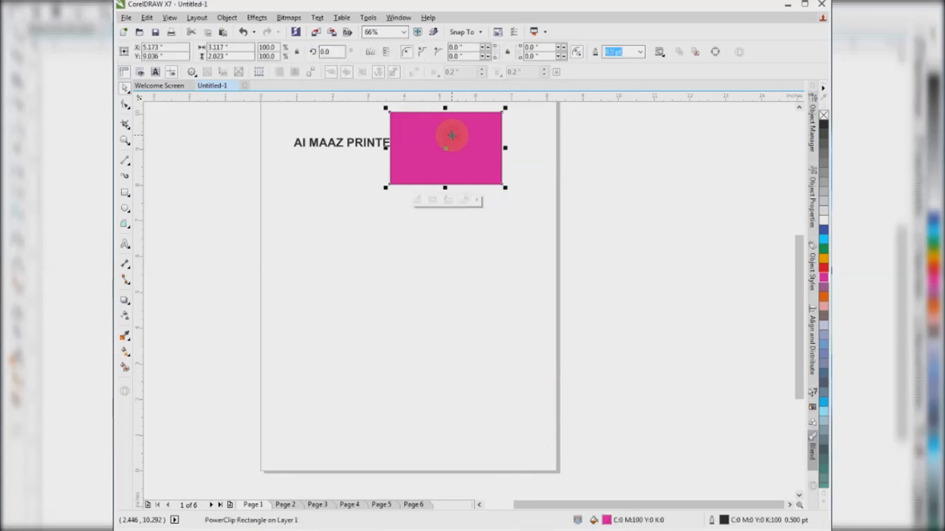
Step: Edit the PowerClip contents of the magenta rectangle and scale the character picture down to about 18.6%
right_click(445, 136)
mouse_move(496, 161)
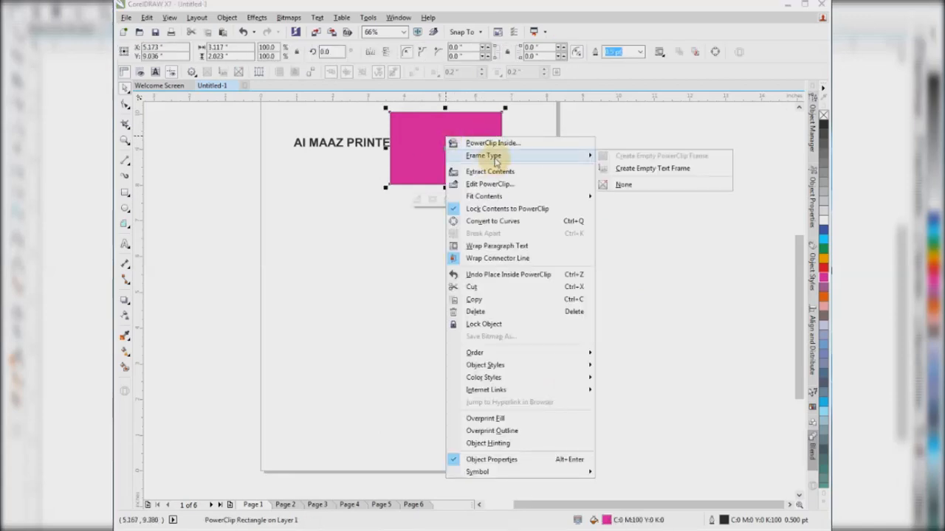
click(491, 184)
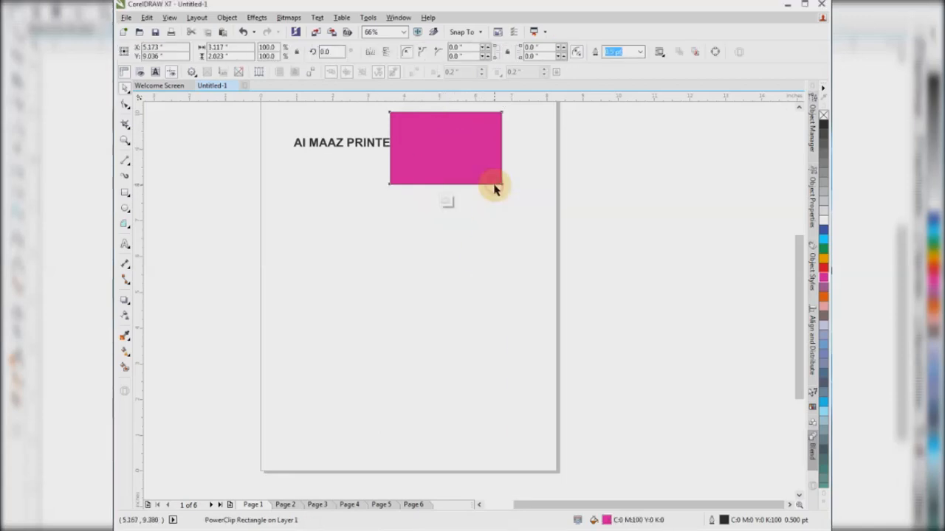
click(527, 231)
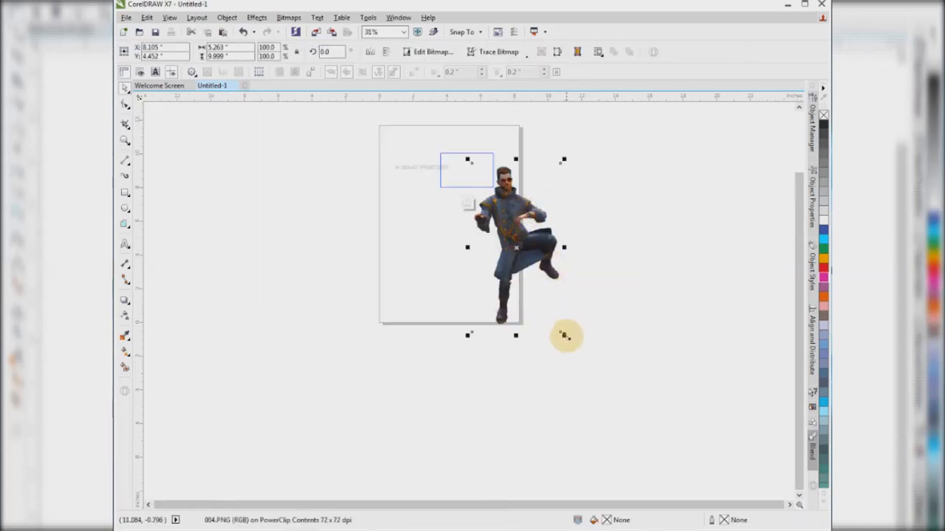
drag(561, 332, 490, 224)
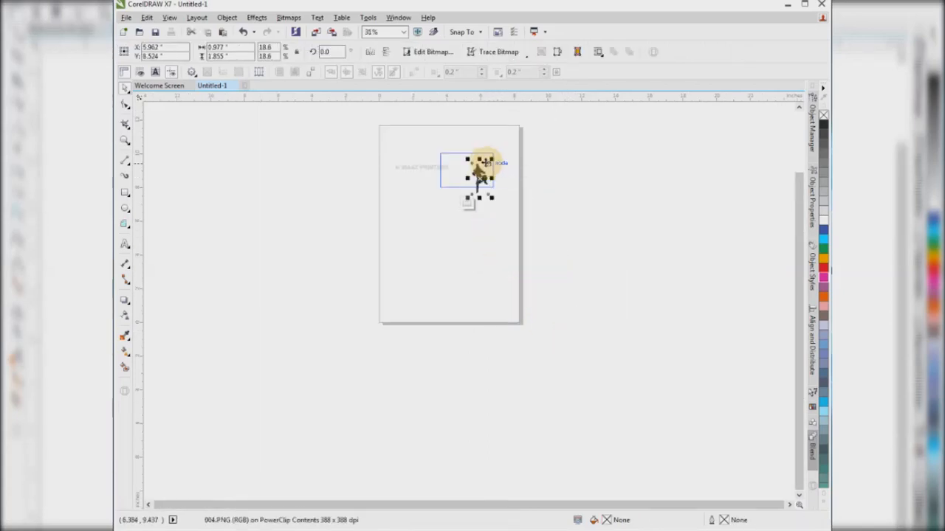
mouse_move(480, 179)
mouse_down()
mouse_move(484, 170)
mouse_move(479, 179)
mouse_up()
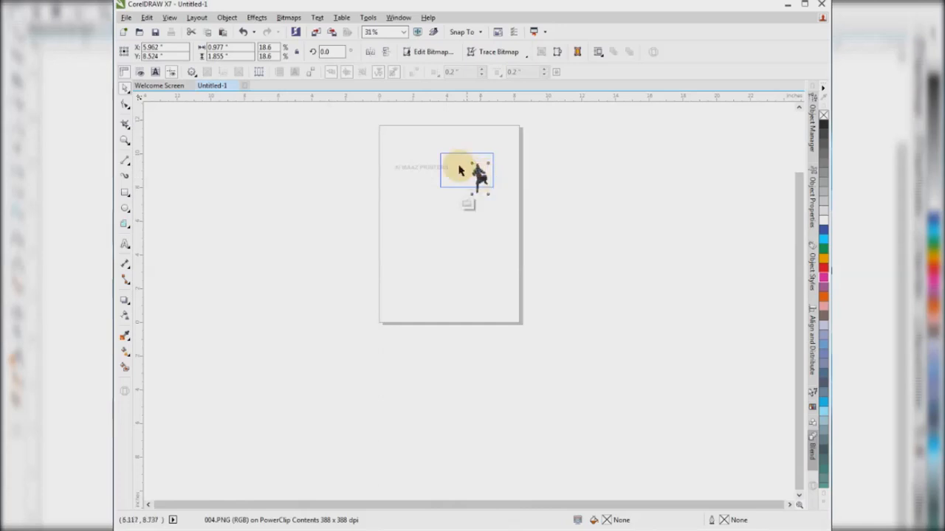
Step: Finish editing the PowerClip level with the reduced character picture and deselect the frame
key(F2)
drag(412, 136, 506, 213)
right_click(504, 262)
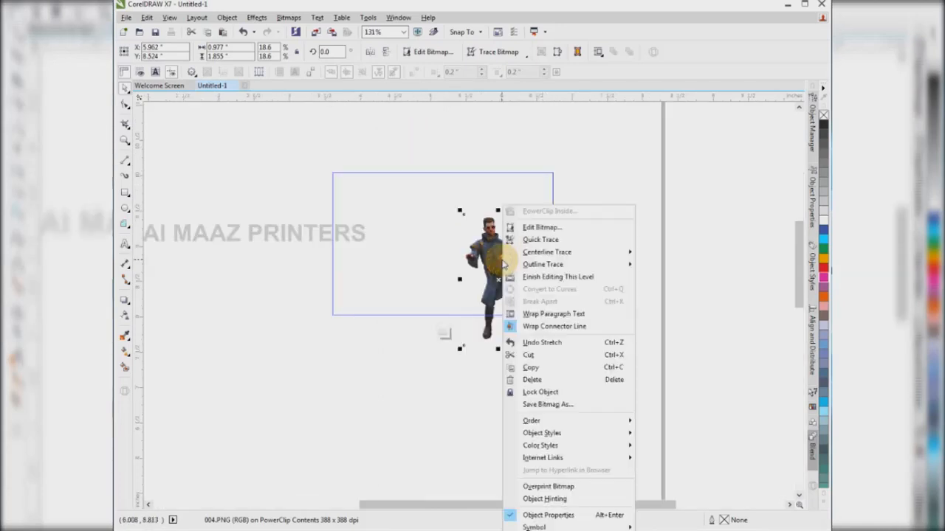
mouse_move(525, 255)
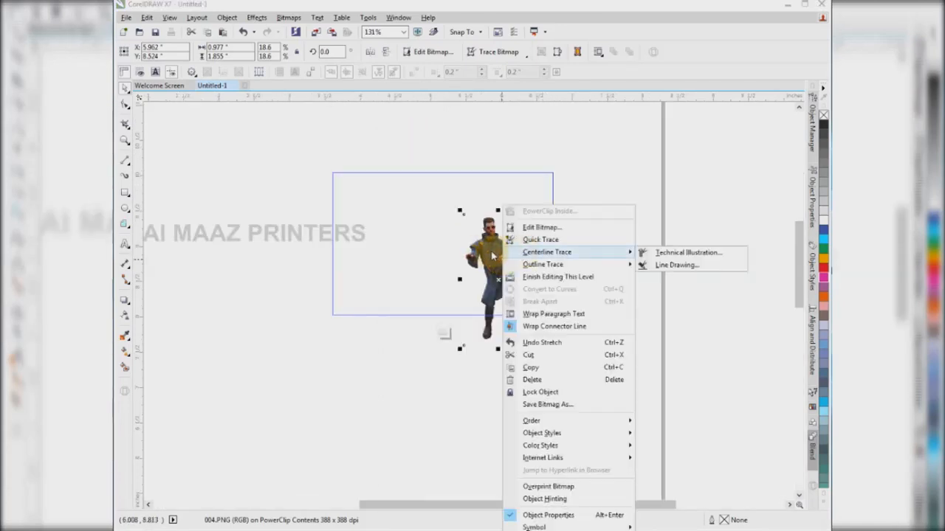
click(551, 281)
click(590, 202)
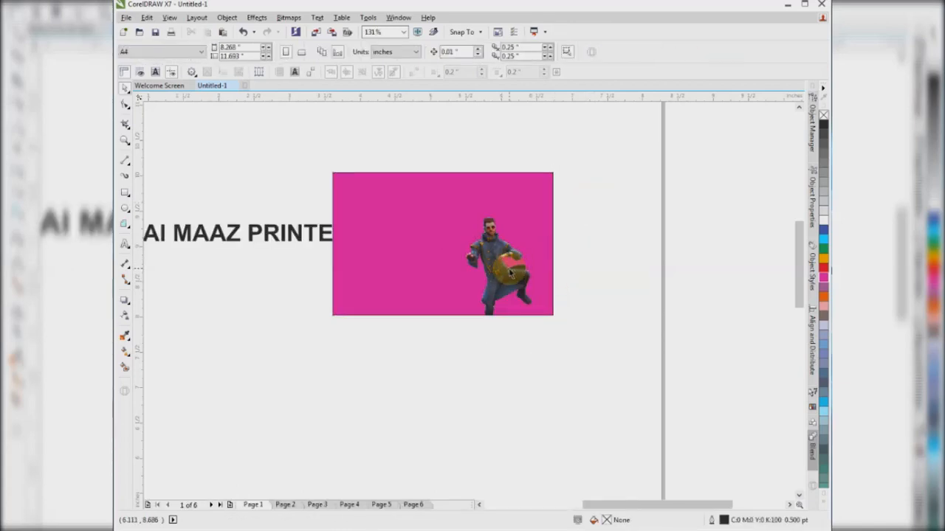
click(510, 273)
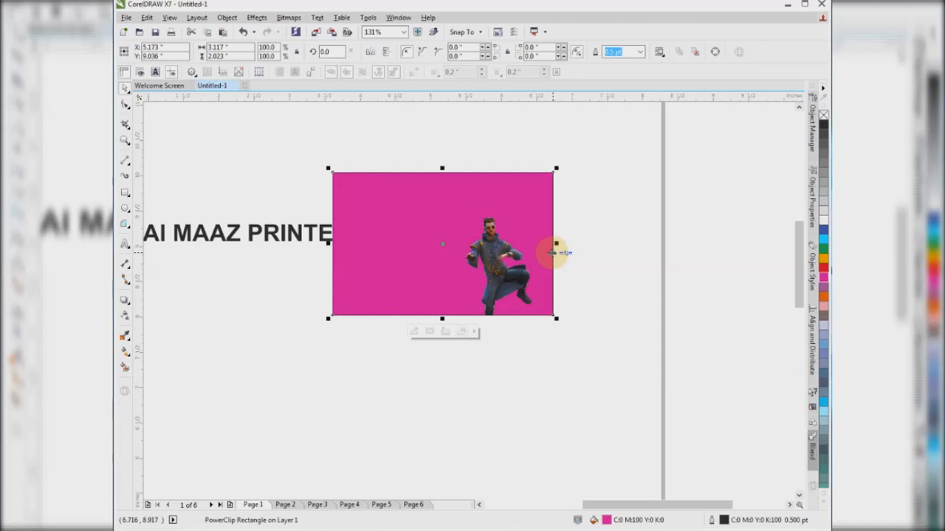
click(517, 144)
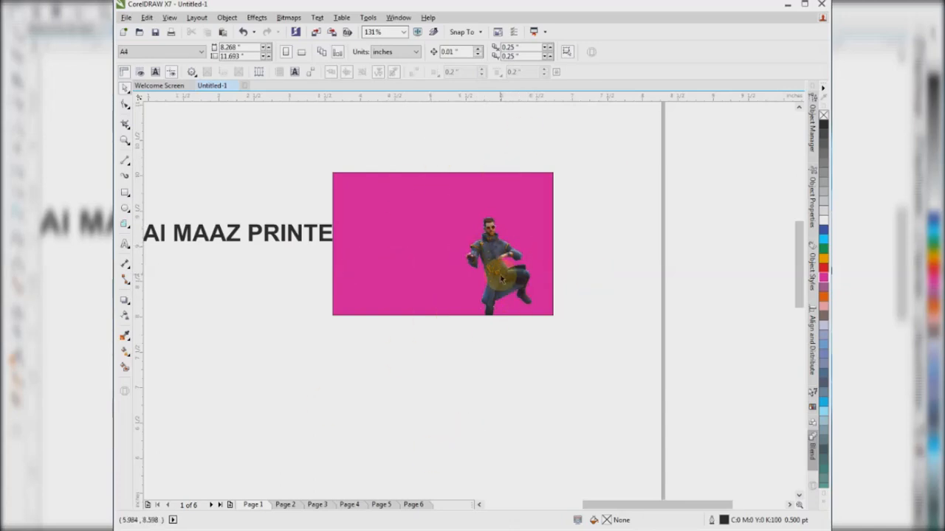
click(227, 18)
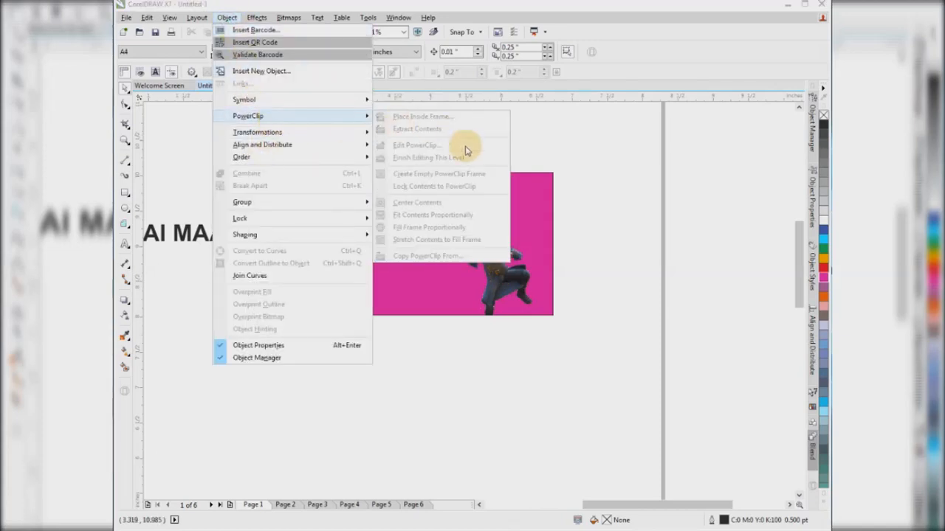
click(512, 313)
Step: Edit the PowerClip contents again, move the character picture to about X 6.42", Y 8.293", and finish editing the level
right_click(500, 260)
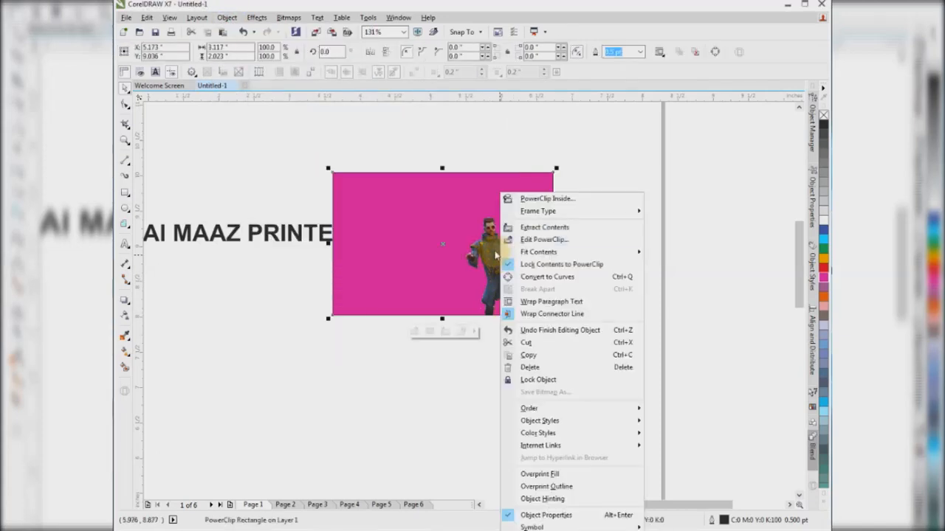
click(544, 239)
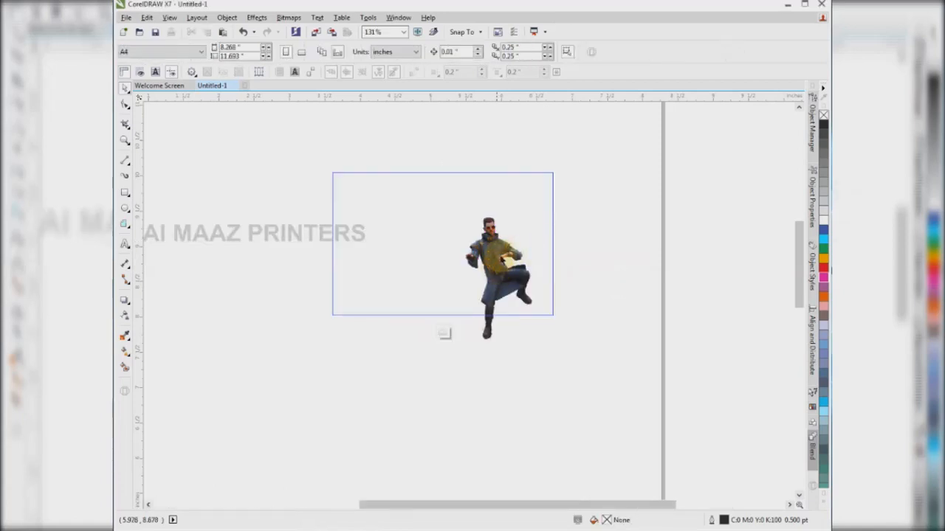
click(503, 260)
drag(503, 260, 533, 278)
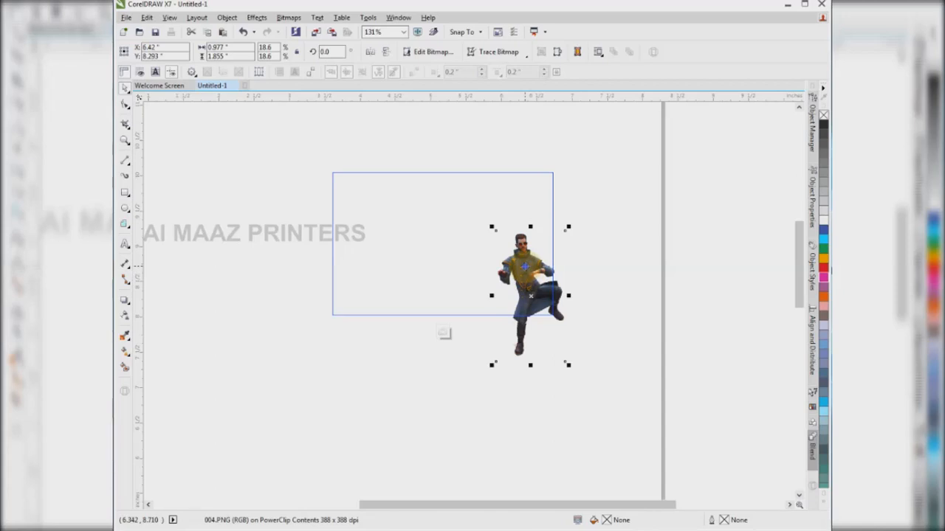
right_click(525, 272)
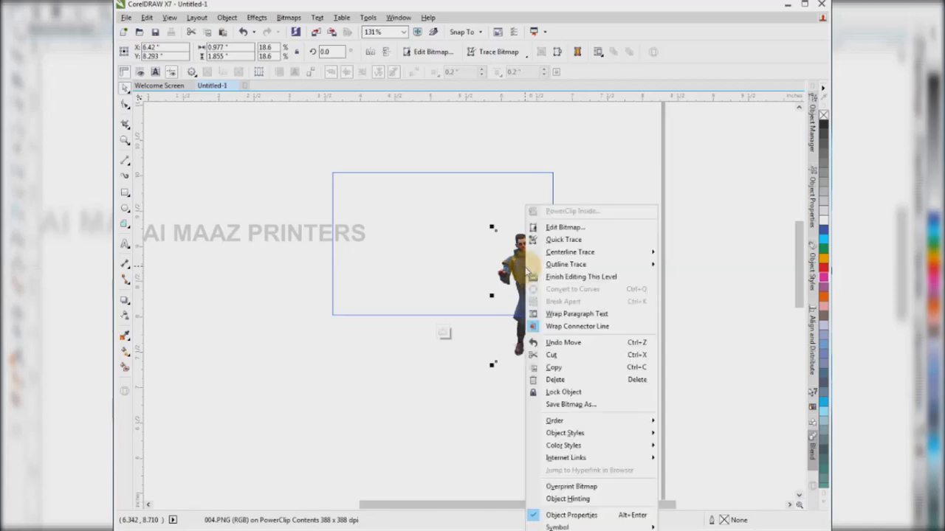
click(567, 281)
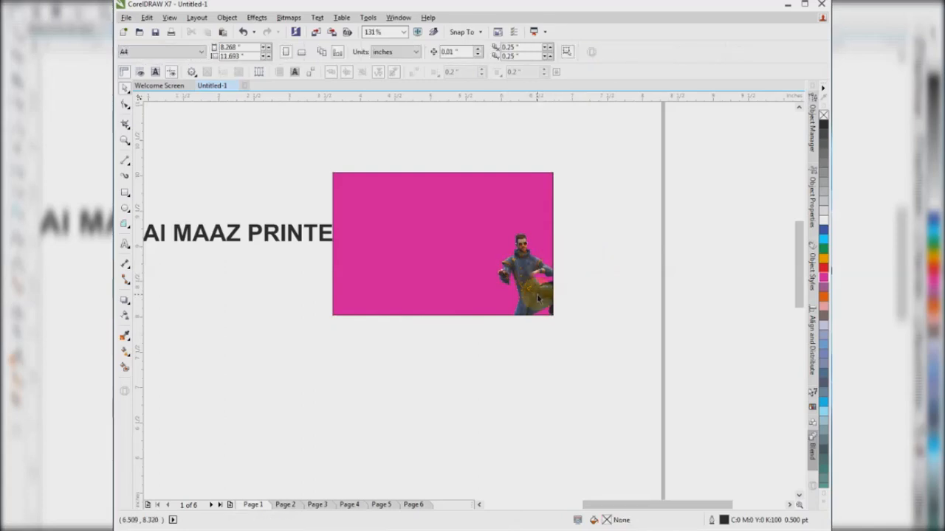
Step: Examine the object commands for PowerClip, Transformations, and Align and Distribute
click(239, 19)
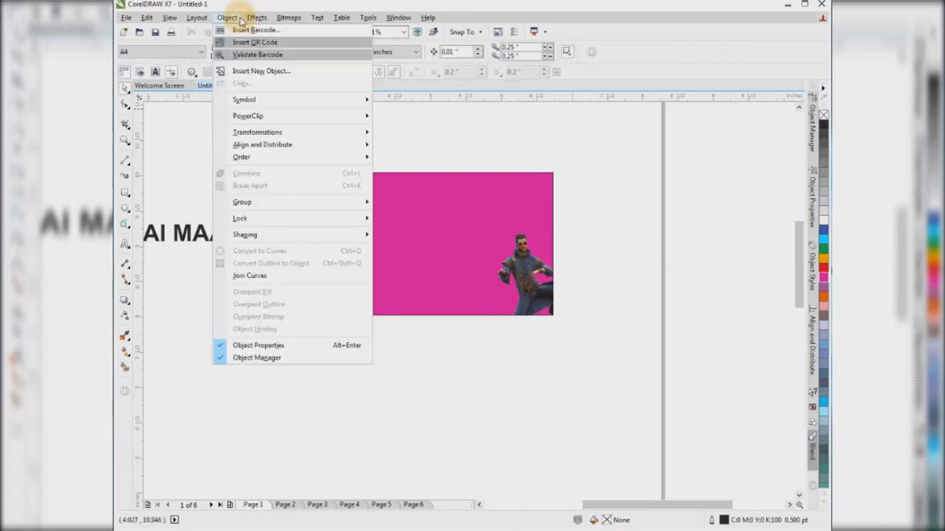
mouse_move(227, 19)
mouse_move(249, 120)
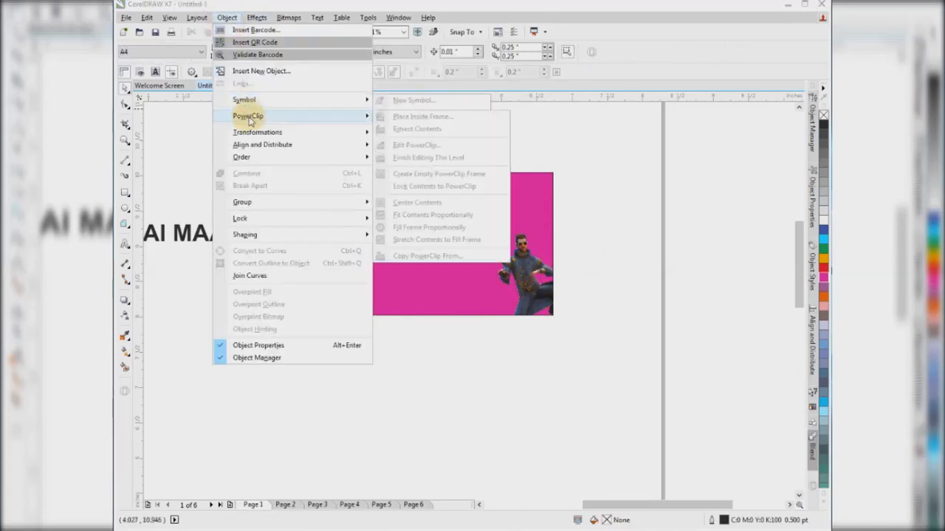
mouse_move(263, 136)
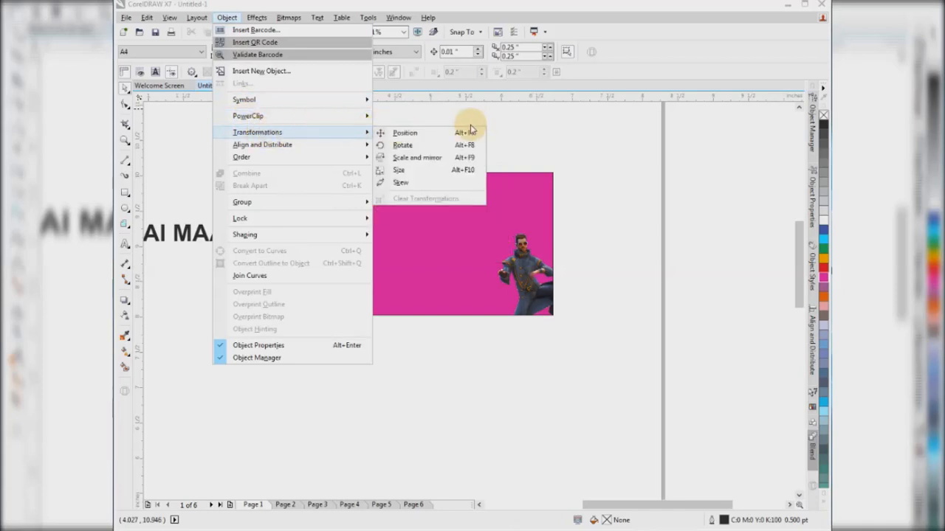
click(537, 148)
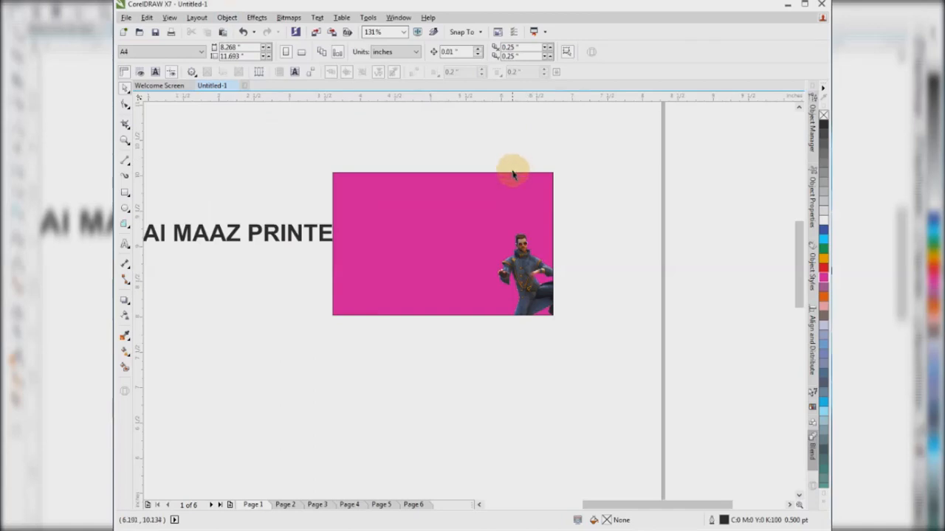
click(227, 18)
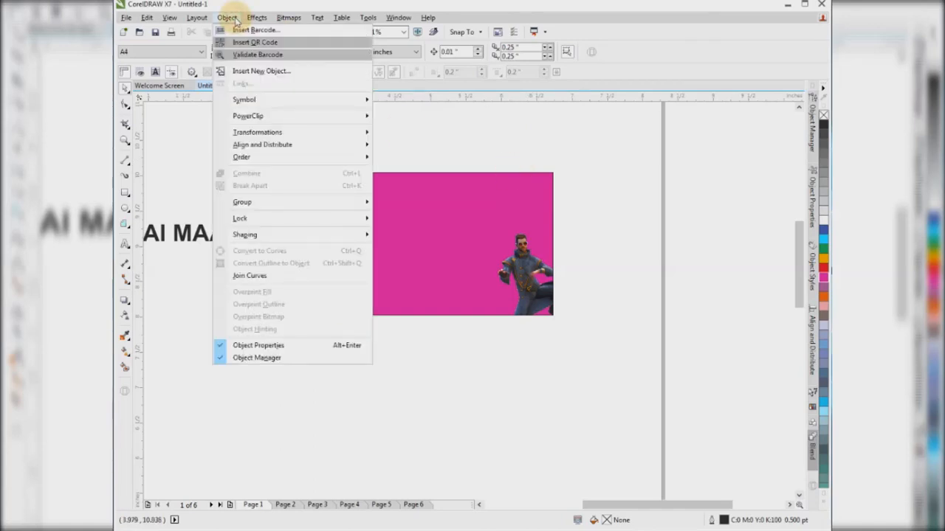
mouse_move(347, 141)
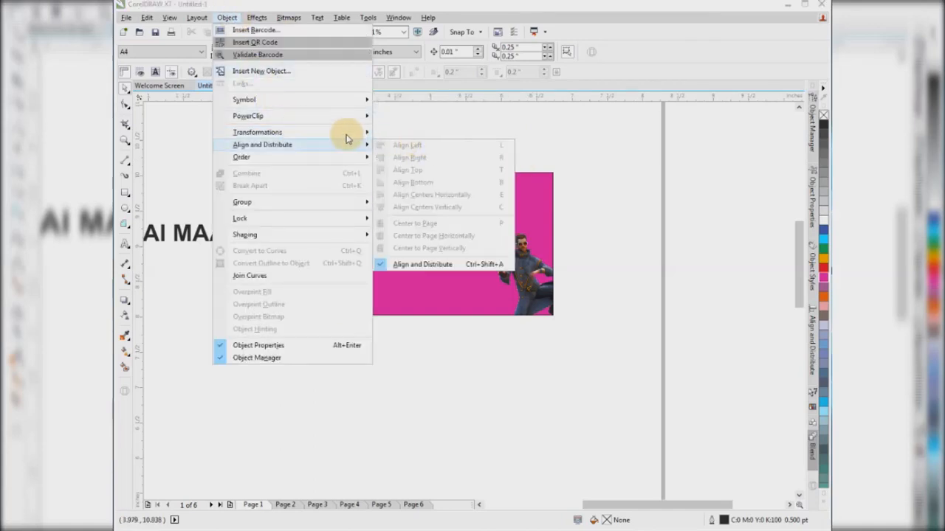
click(616, 165)
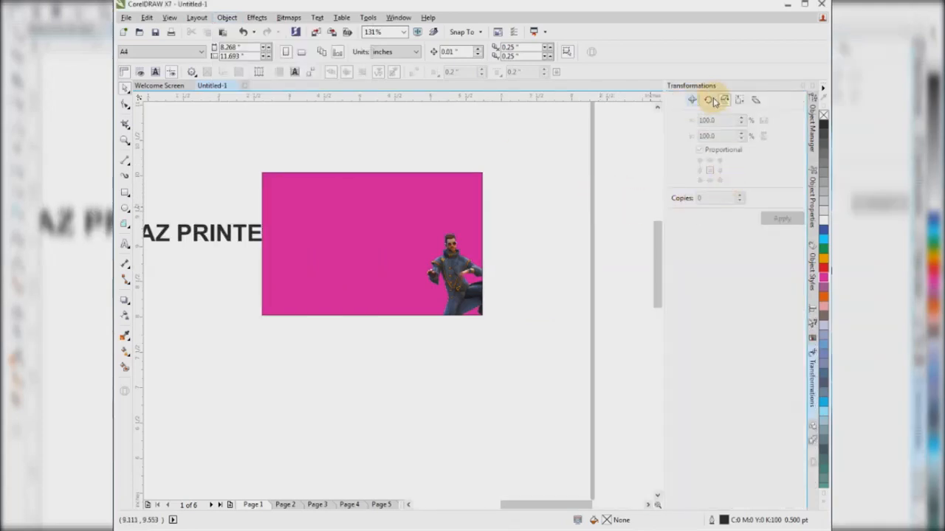
Step: Move the magenta PowerClip rectangle straight down by its own height with a lower-center relative position of x 0.0", y -2.023" and 0 copies
click(366, 196)
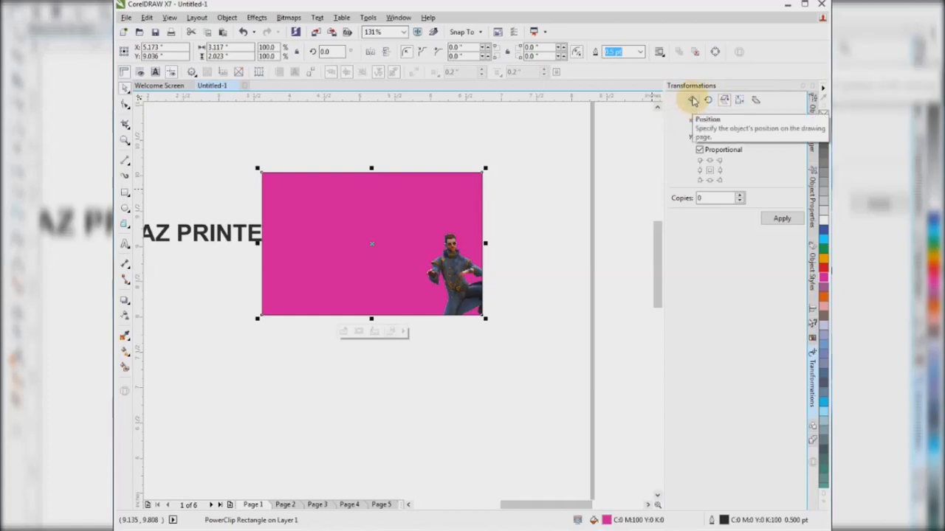
click(693, 101)
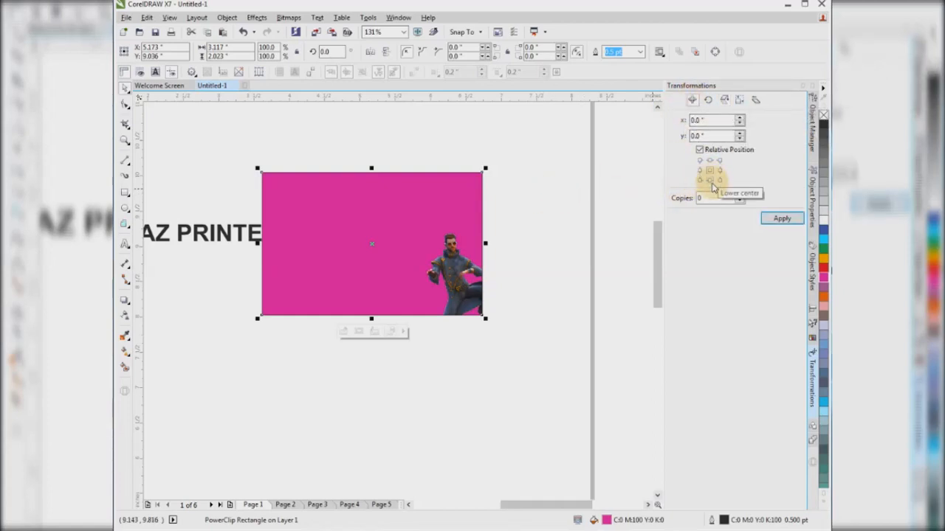
click(711, 180)
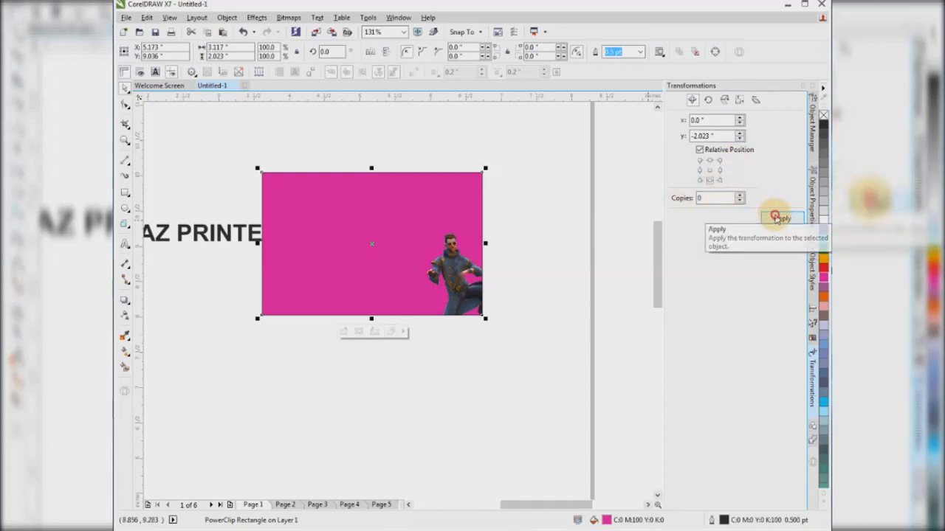
click(778, 218)
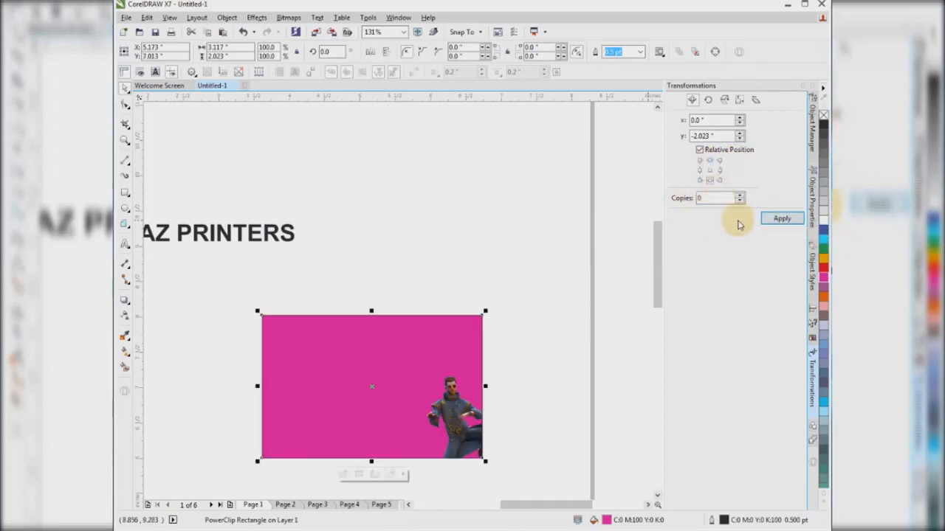
Step: Create 1 copy of the magenta rectangle directly below it with the same relative position offset, and deselect it
click(715, 197)
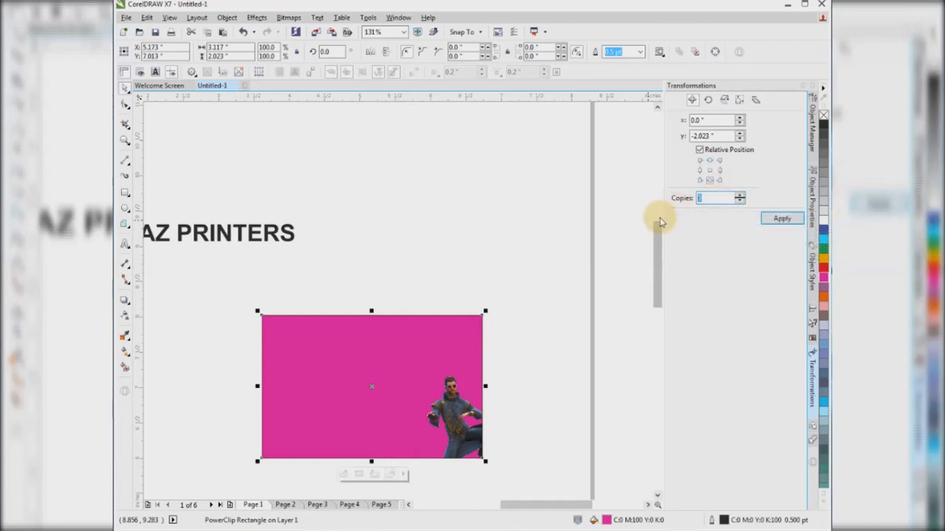
key(Return)
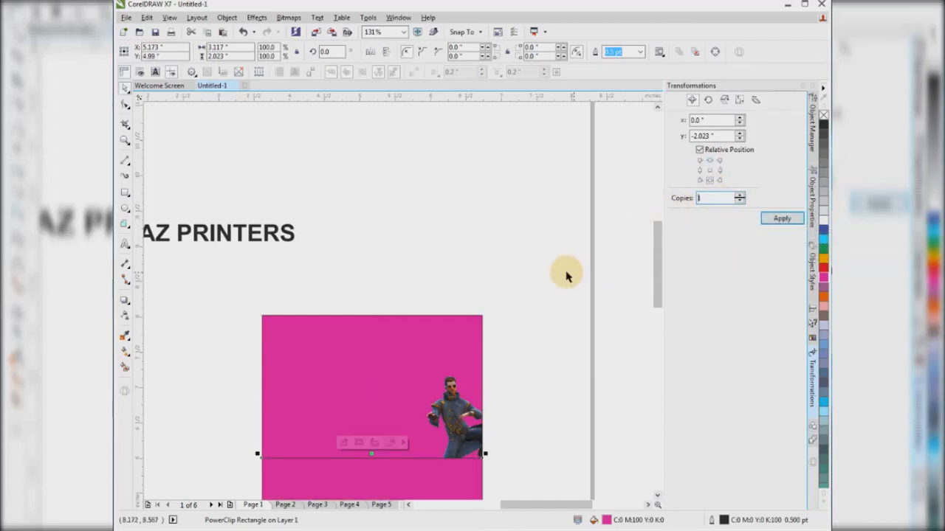
click(521, 299)
scroll(409, 170, down, 2)
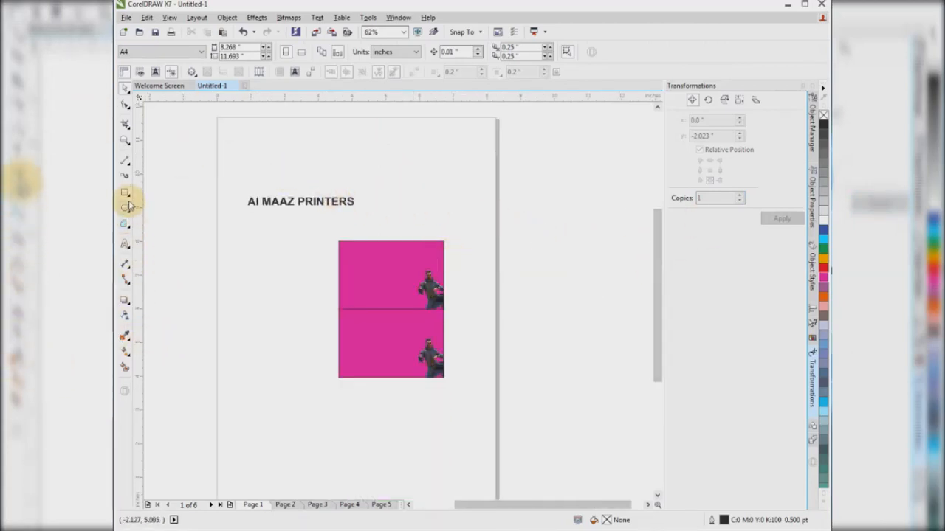
Step: Delete the lower copy of the magenta rectangle and select the remaining rectangle
click(126, 141)
drag(329, 233, 461, 385)
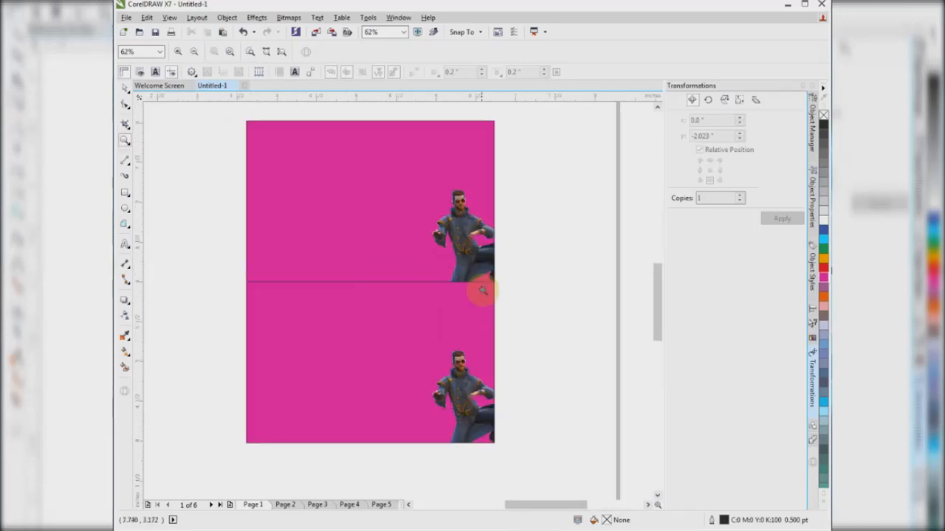
right_click(522, 259)
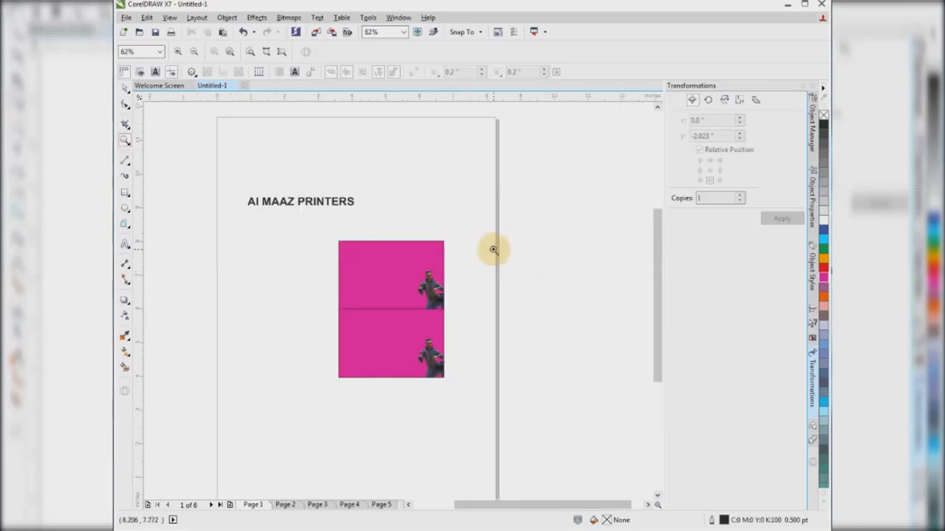
drag(320, 229, 459, 387)
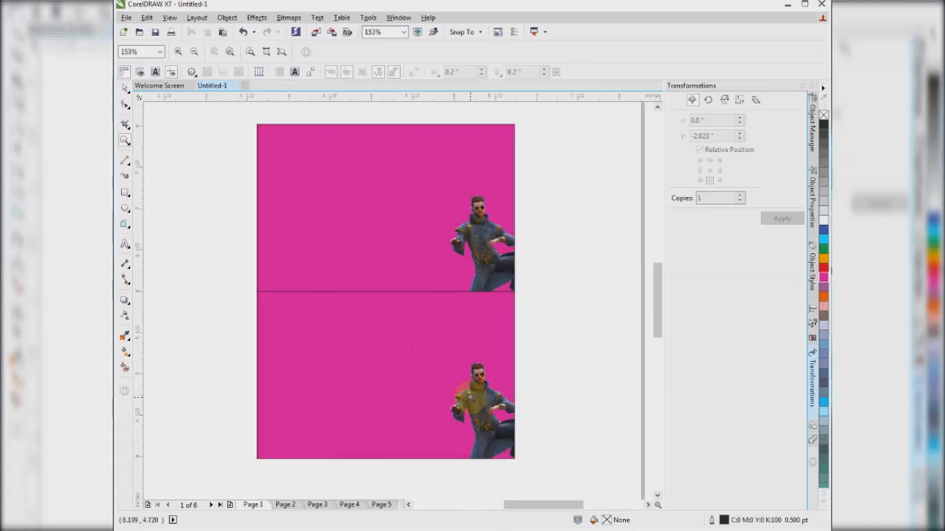
click(125, 87)
click(472, 354)
key(Delete)
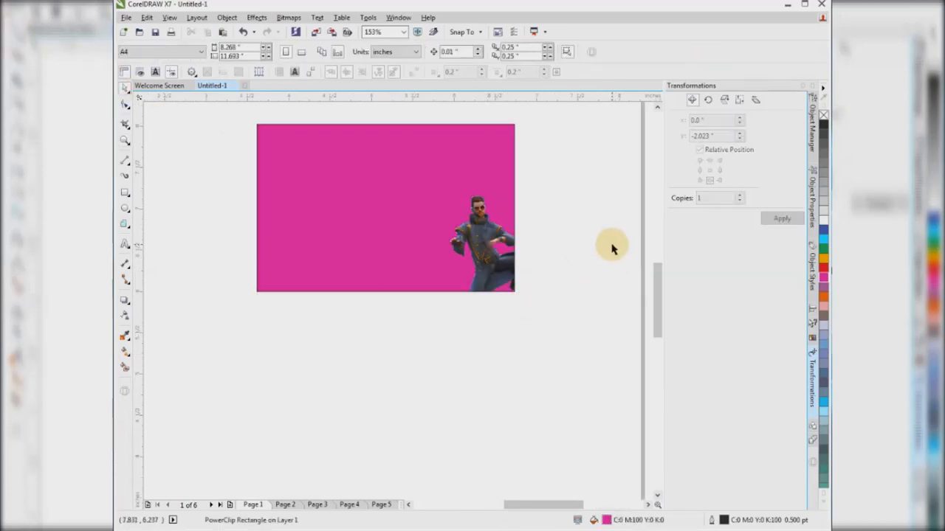
click(451, 219)
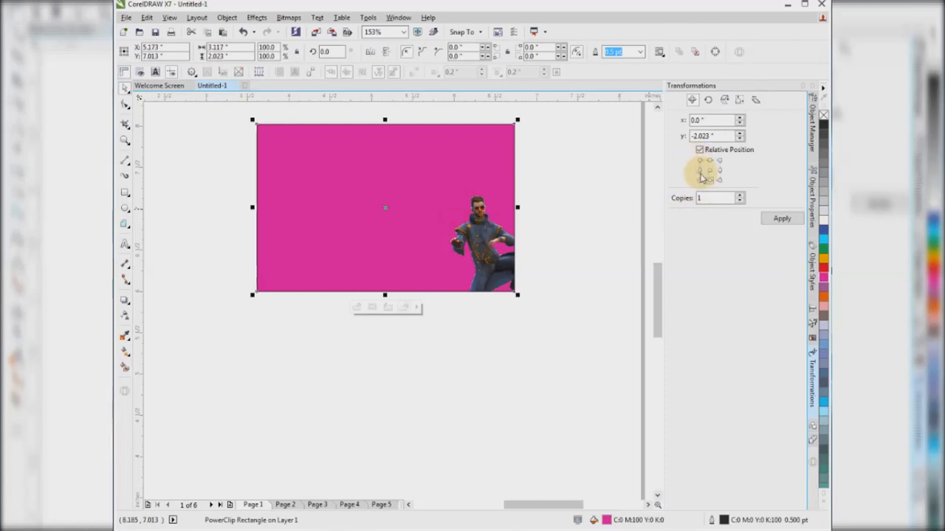
Step: Build a 2 × 2 grid of the magenta rectangle by copying it once to the left, once below that copy, and once to the right
click(699, 173)
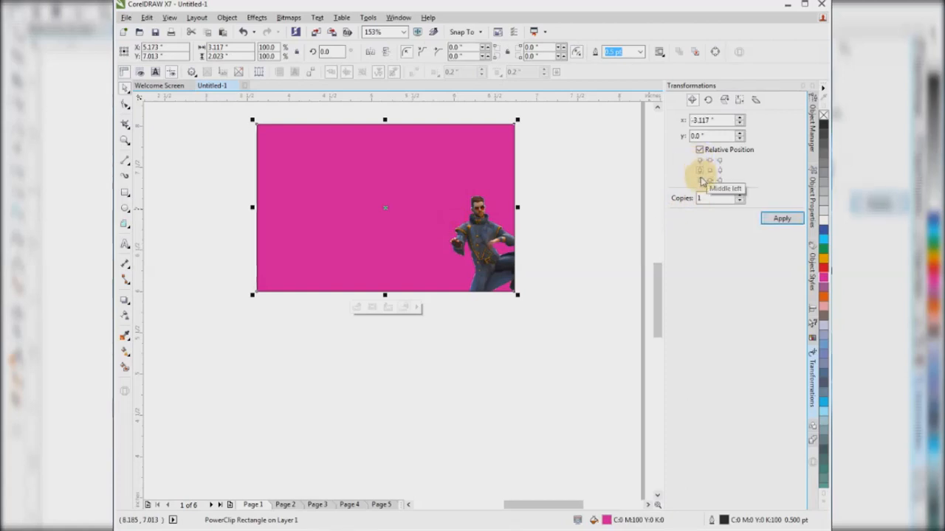
click(782, 218)
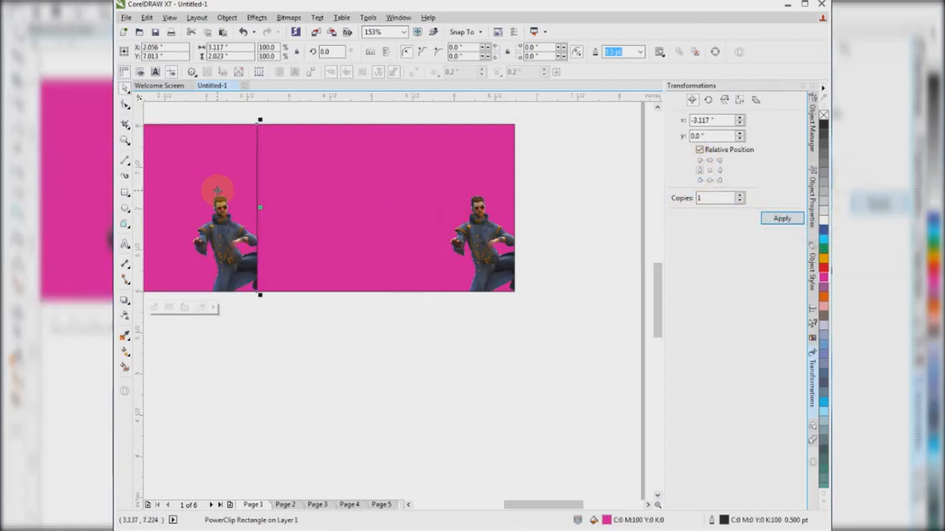
click(709, 180)
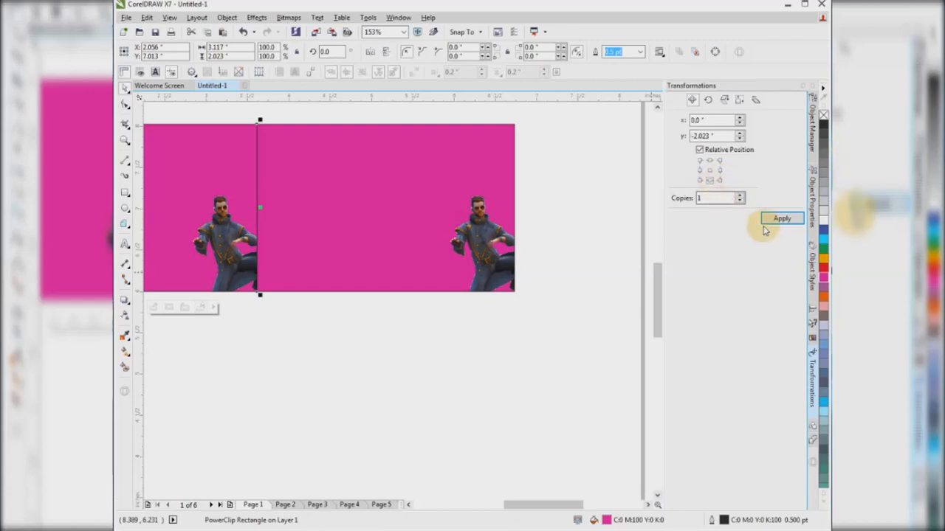
click(775, 219)
click(719, 169)
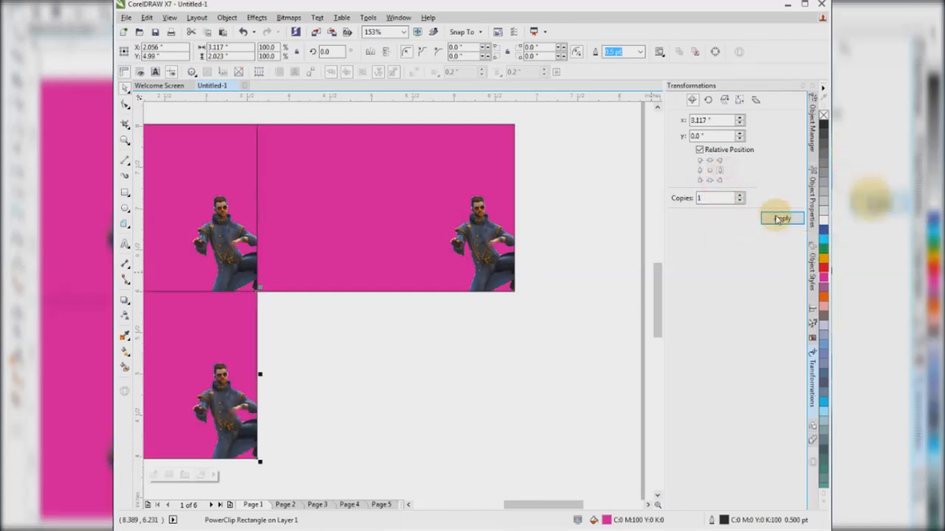
click(778, 219)
scroll(606, 270, down, 2)
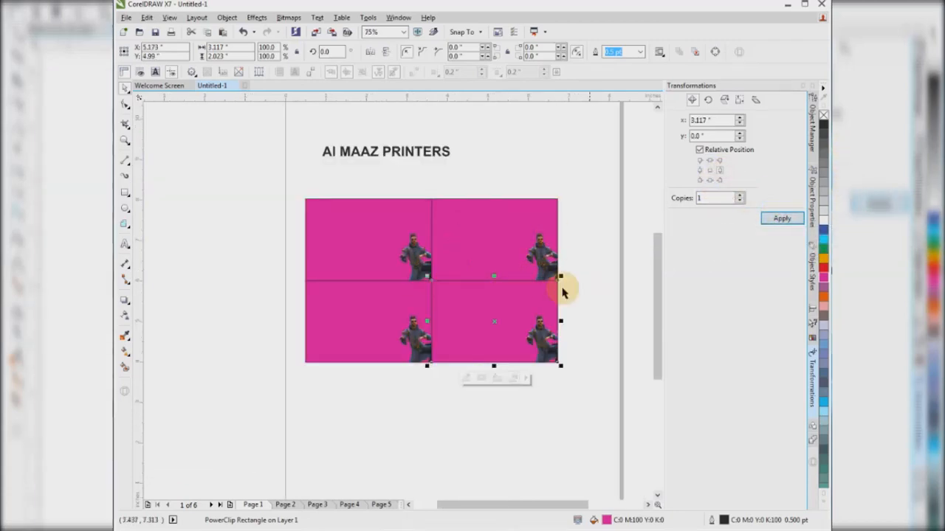
Step: Delete the three copies of the magenta rectangle, keeping only the upper-right one, and close the Transformations docker
drag(593, 270, 310, 364)
key(Delete)
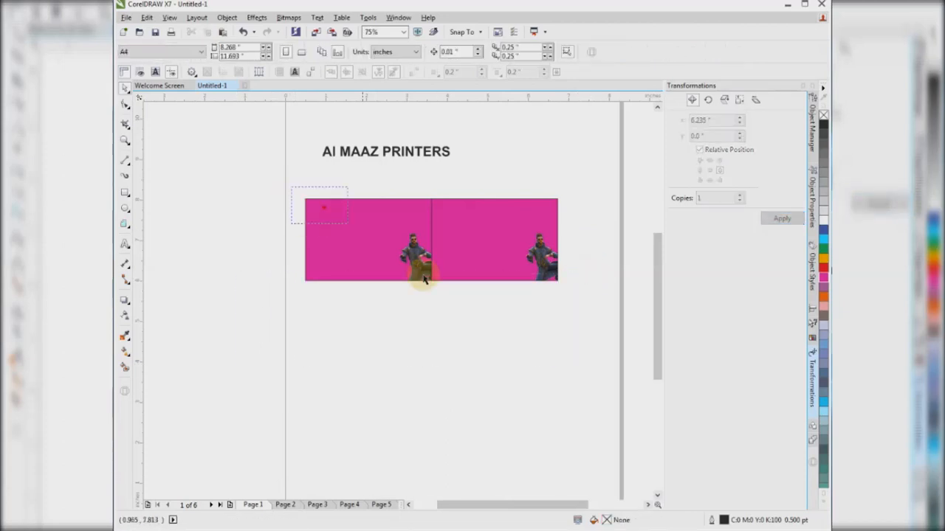
drag(424, 279, 438, 311)
key(Delete)
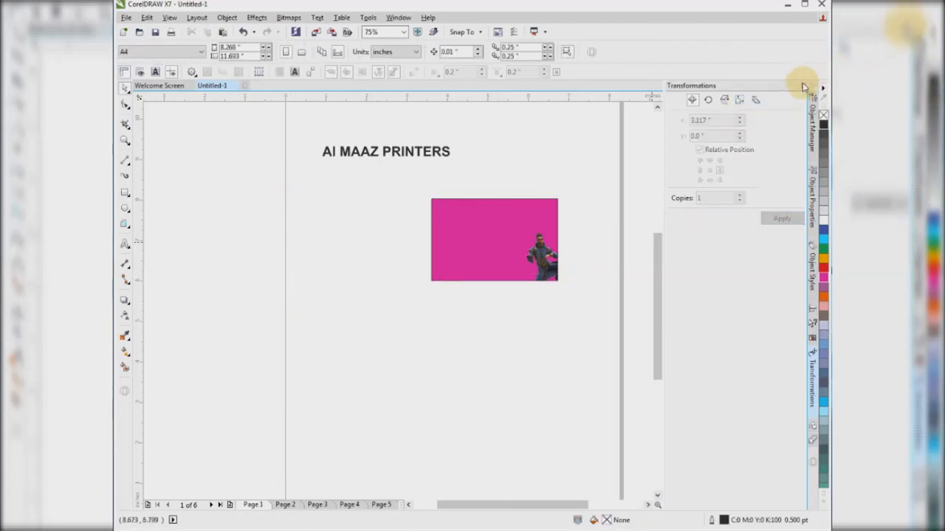
click(804, 87)
Step: Examine the Align and Distribute commands and their shortcuts, both with the magenta rectangle selected and with nothing selected
click(553, 204)
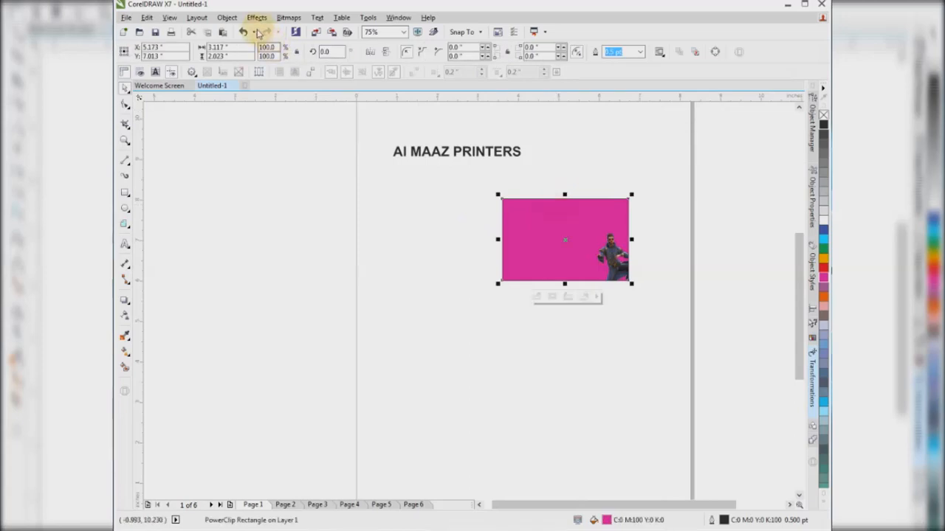
click(226, 18)
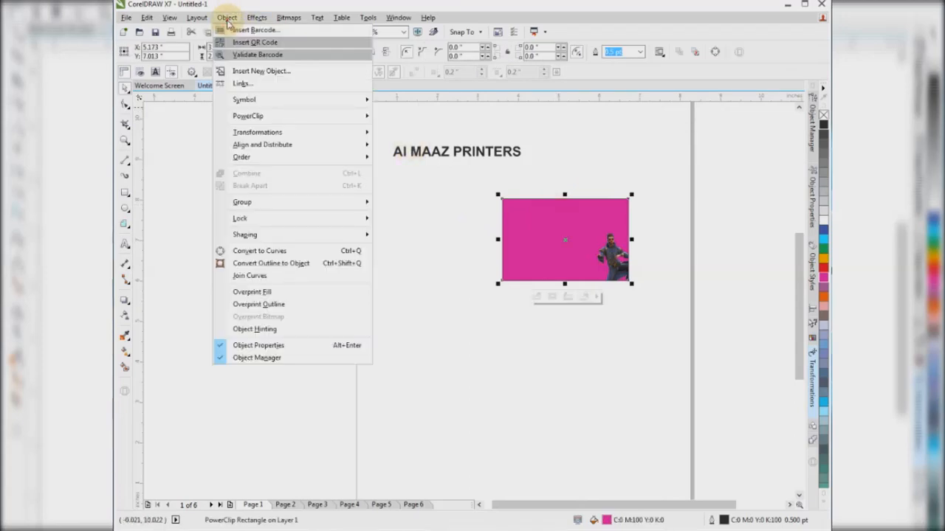
mouse_move(287, 150)
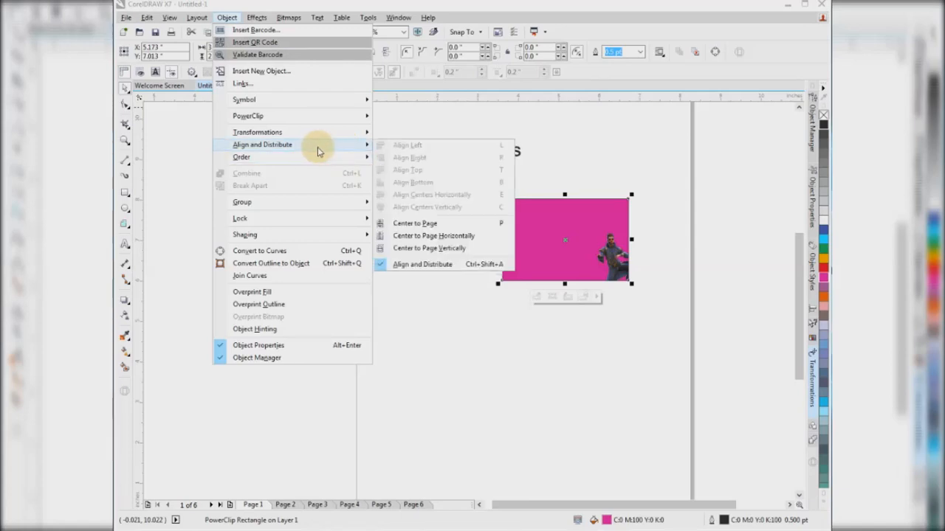
mouse_move(258, 132)
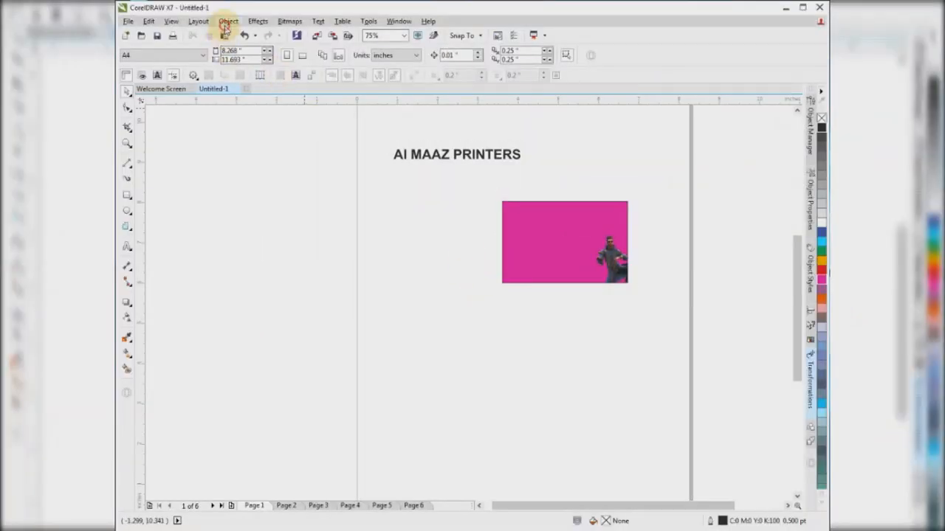
click(227, 21)
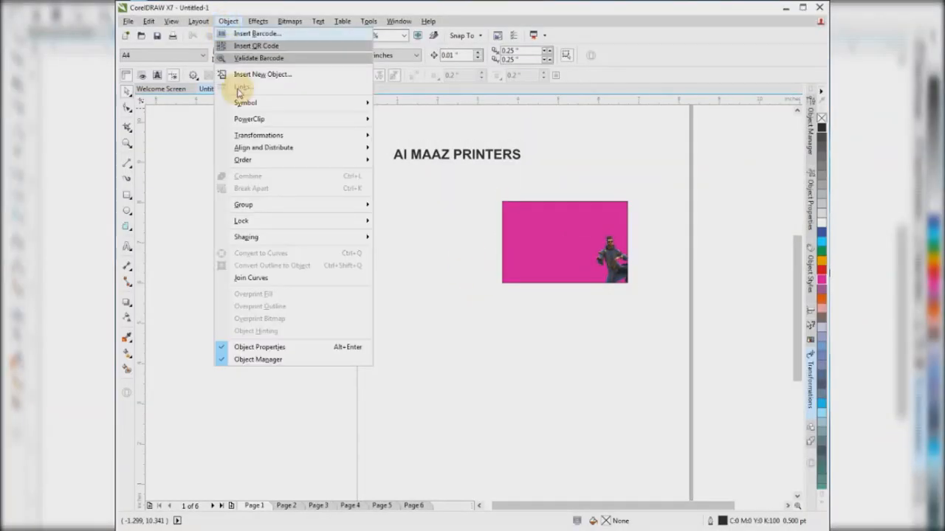
mouse_move(267, 150)
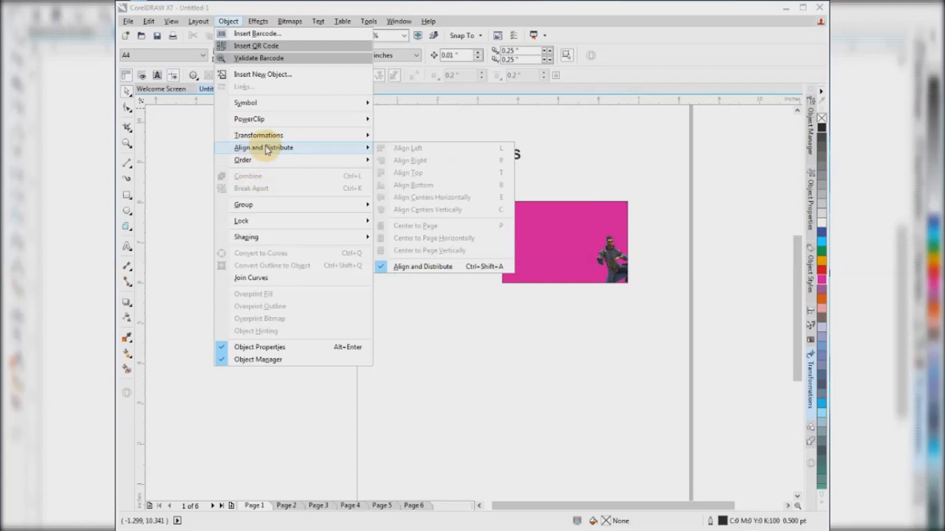
click(426, 335)
Step: Align the top of the AI MAAZ PRINTERS text with the top edge of the magenta rectangle, and deselect both
click(460, 157)
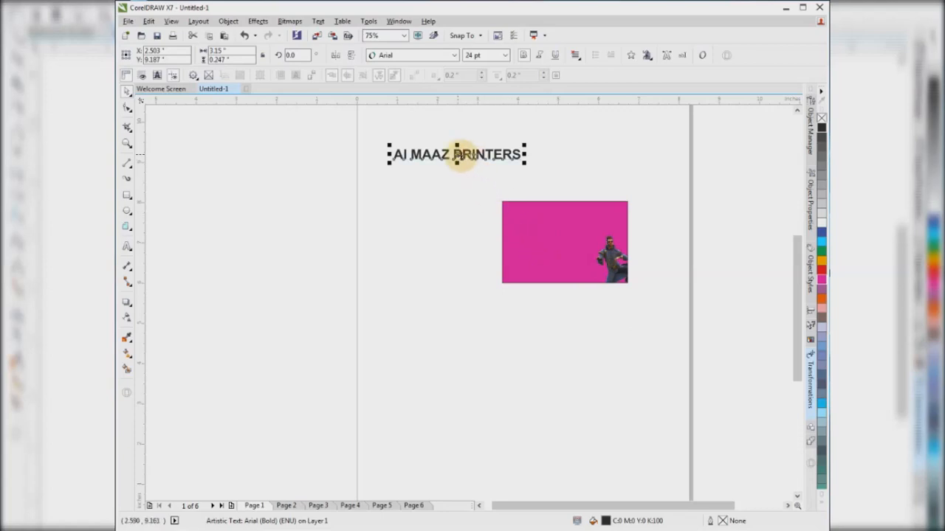
shift+click(566, 246)
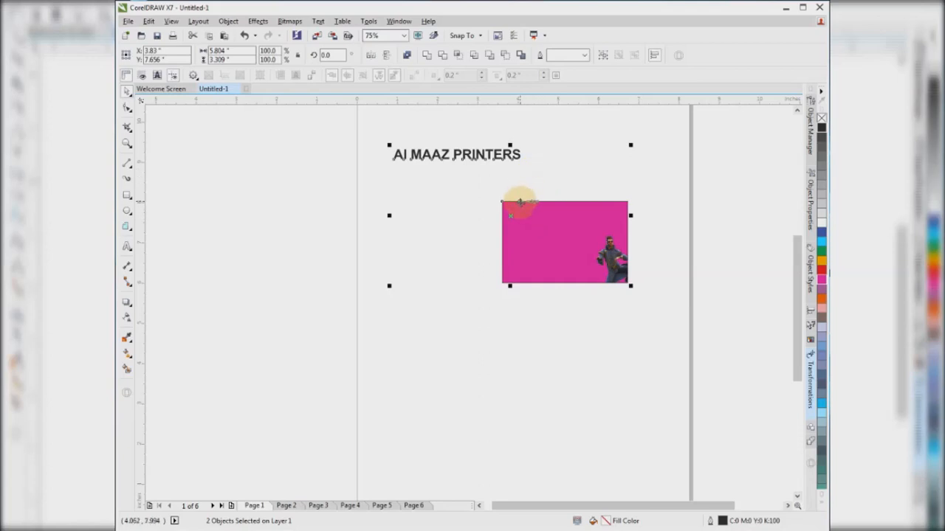
key(t)
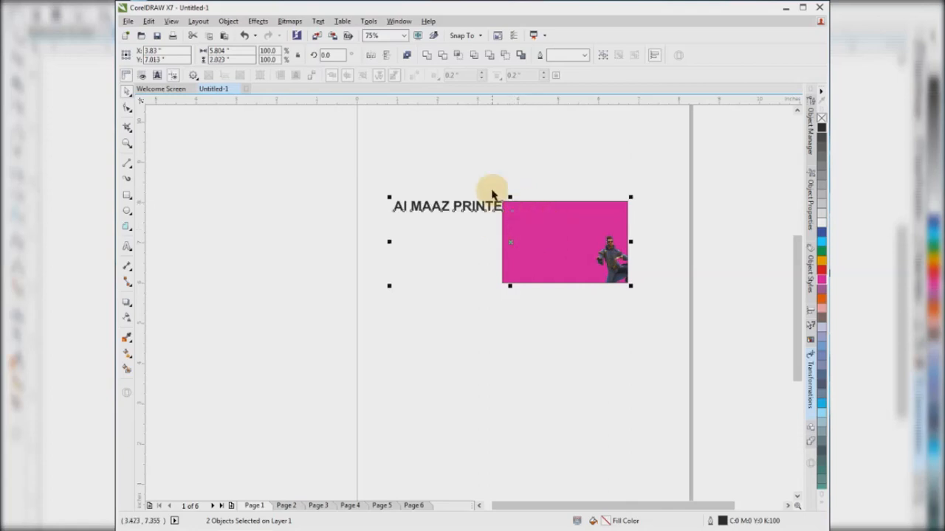
click(512, 169)
Step: Review the Align and Distribute commands and move the AI MAAZ PRINTERS text straight up above the magenta rectangle, leaving document defaults unchanged
click(228, 20)
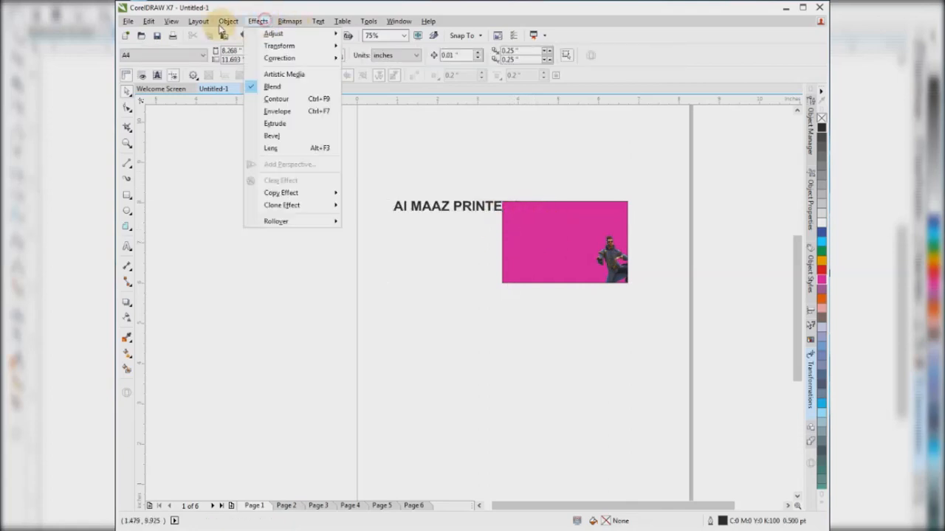
mouse_move(275, 152)
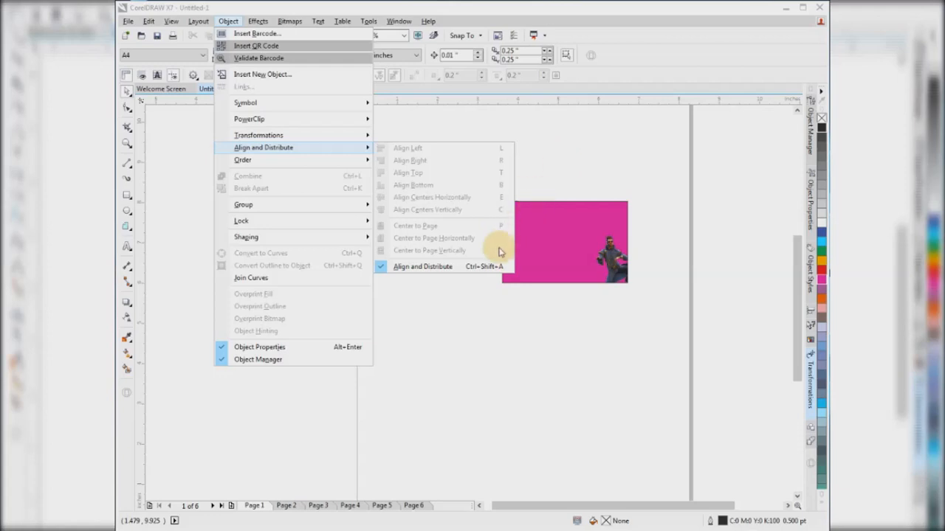
click(549, 187)
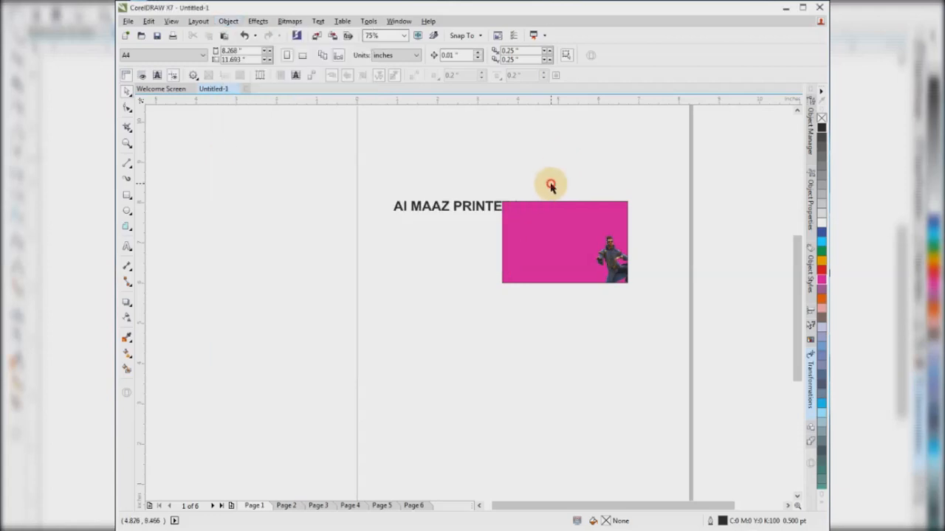
click(474, 208)
drag(474, 207, 474, 148)
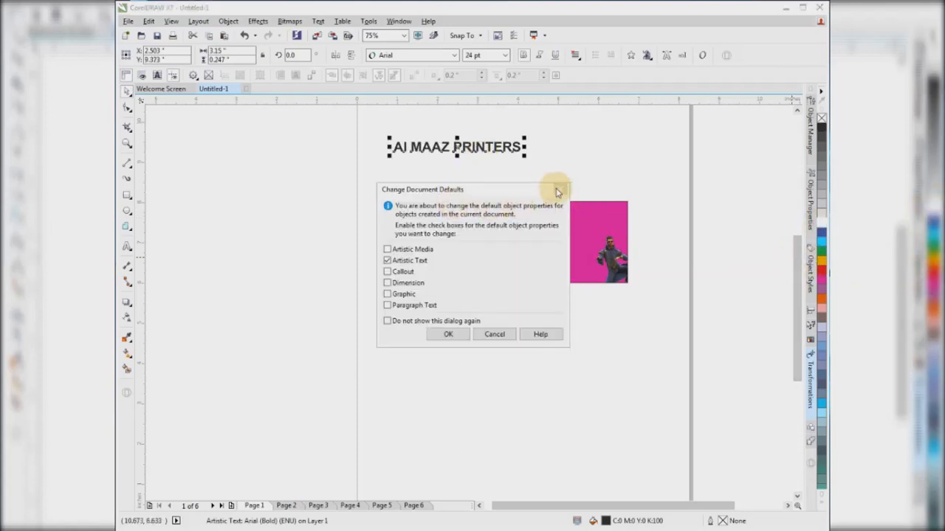
click(559, 189)
Step: Align the AI MAAZ PRINTERS text to the top center of the magenta rectangle and bring the text in front of it
shift+click(547, 215)
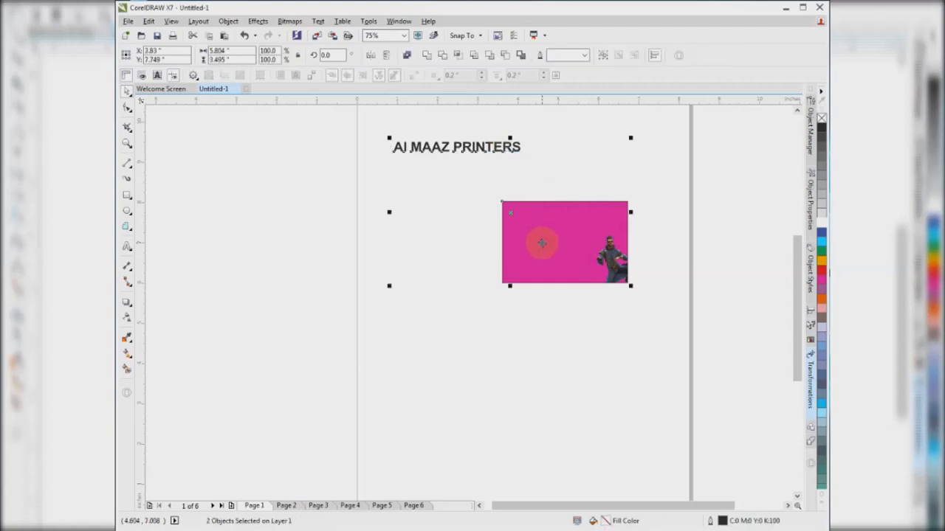
key(t)
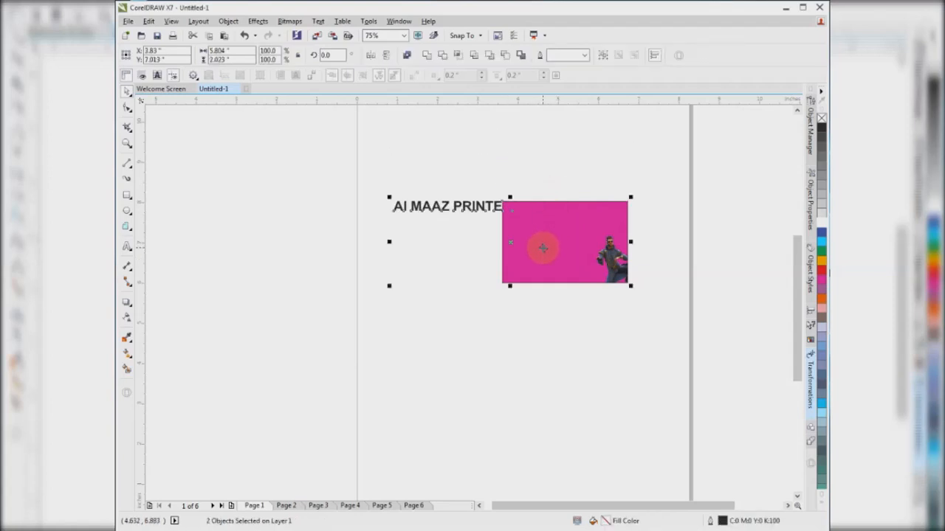
key(e)
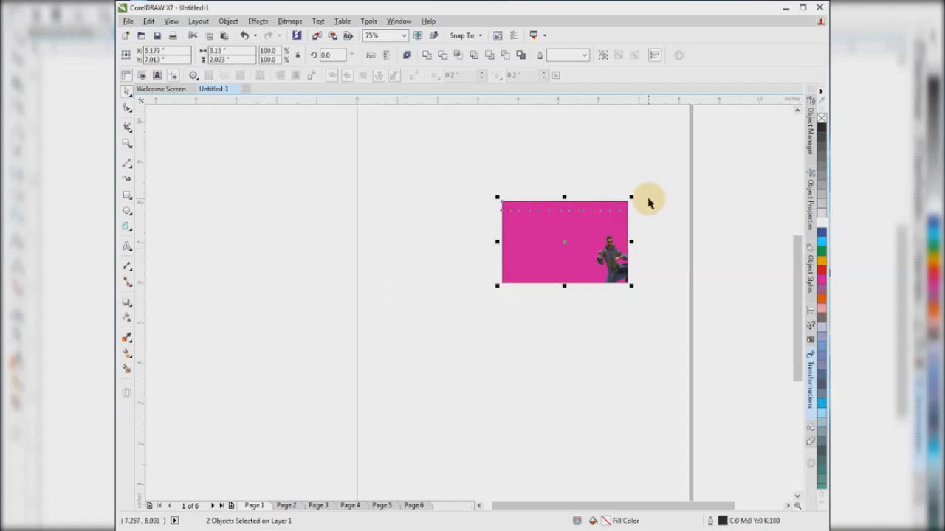
drag(659, 188, 451, 238)
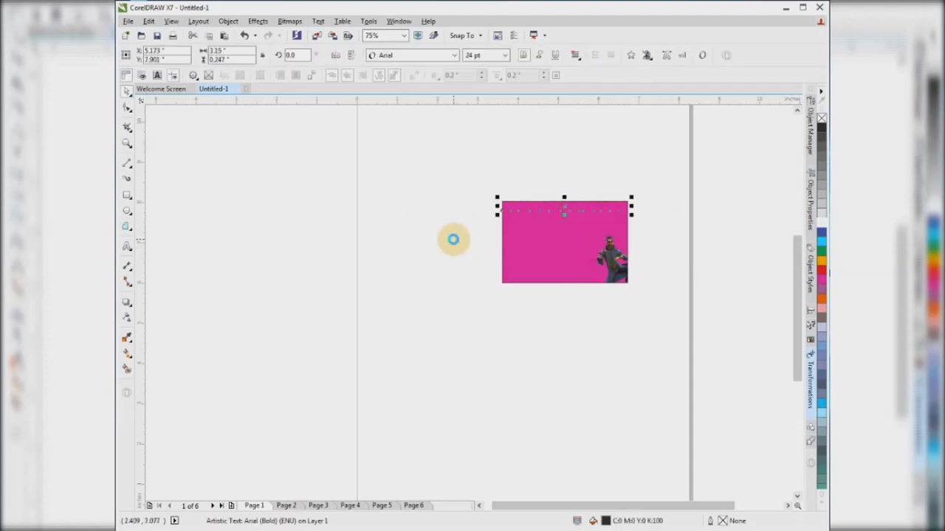
key(ctrl+b)
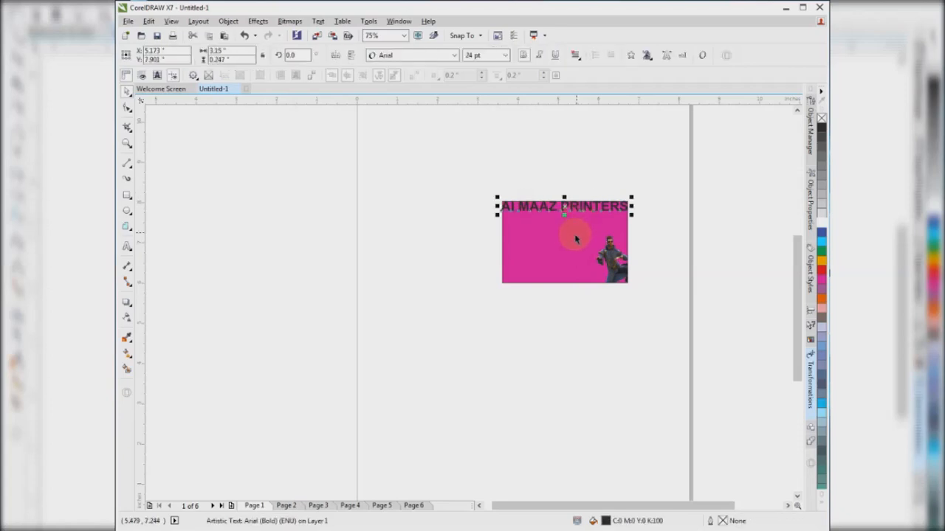
Step: Center the text in the middle of the magenta rectangle, and align it back to the rectangle's top edge
shift+click(565, 244)
key(c)
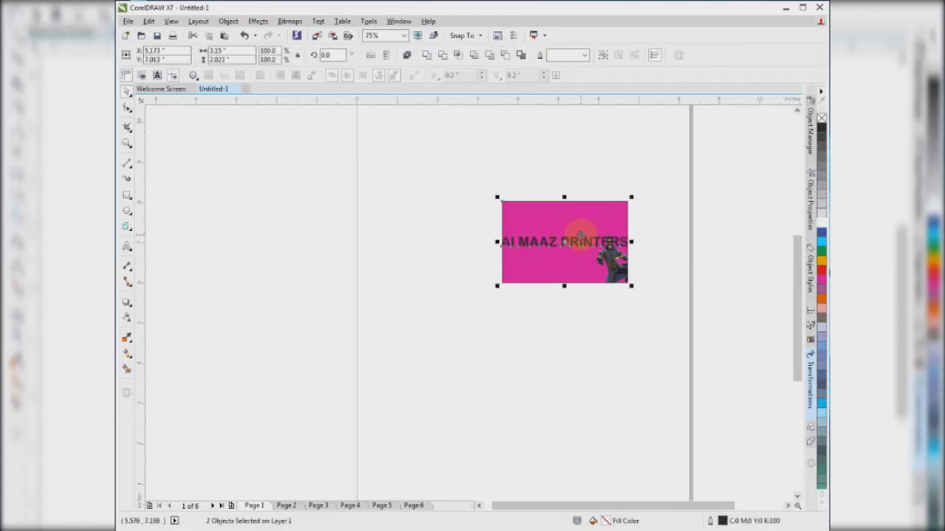
key(t)
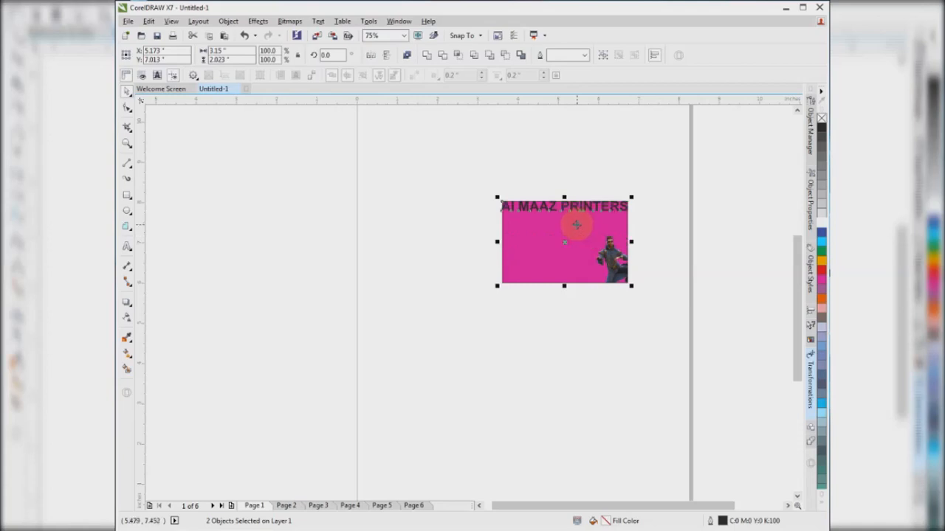
Step: Scale the AI MAAZ PRINTERS text down about its center to about 1.75" wide, at 13.33 pt
click(635, 191)
click(624, 209)
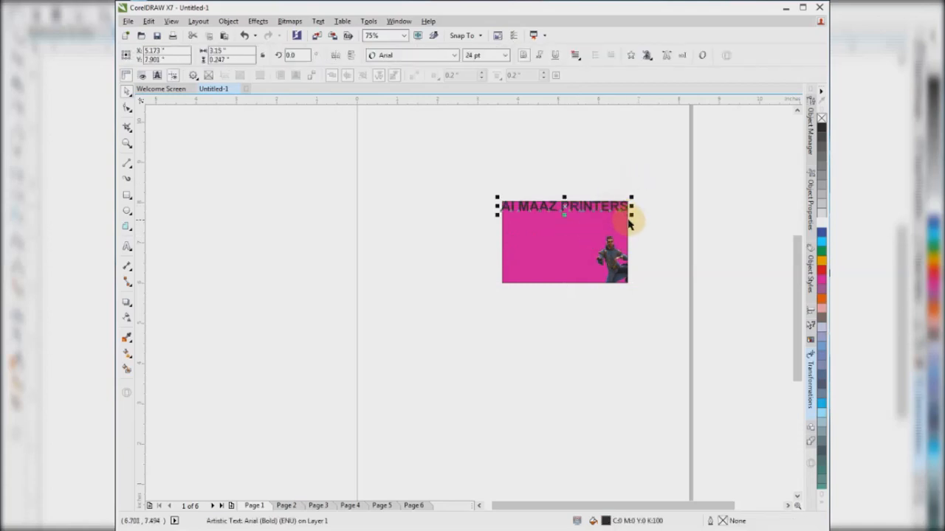
drag(617, 219, 583, 238)
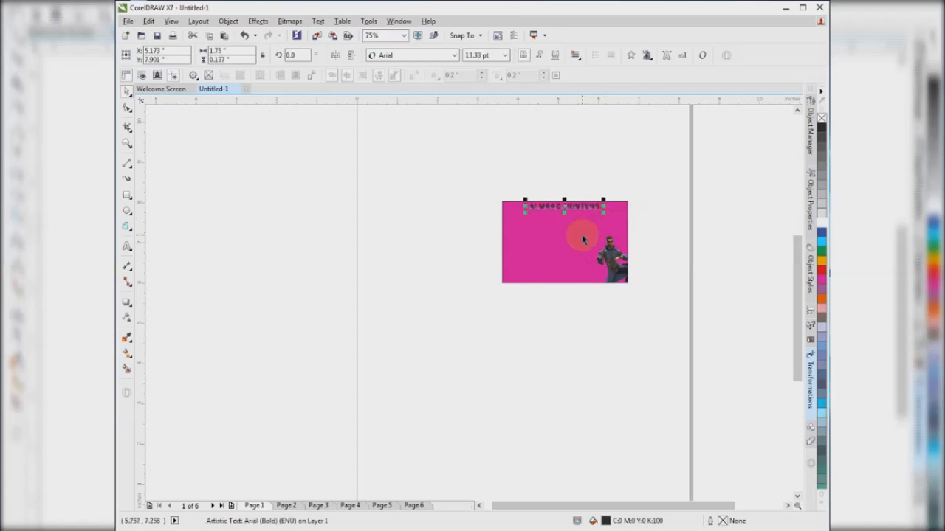
Step: Align the text with the magenta rectangle's left, right, bottom and top edges in turn
shift+click(582, 236)
key(l)
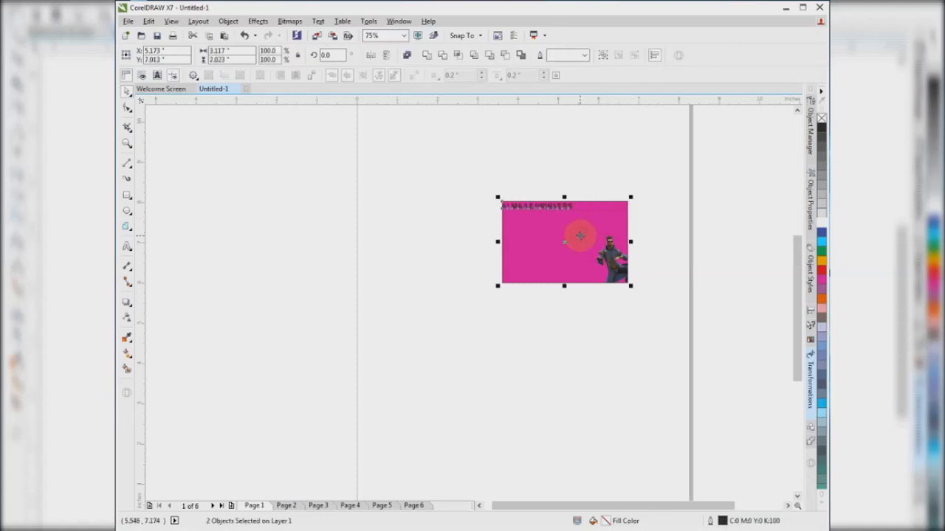
key(r)
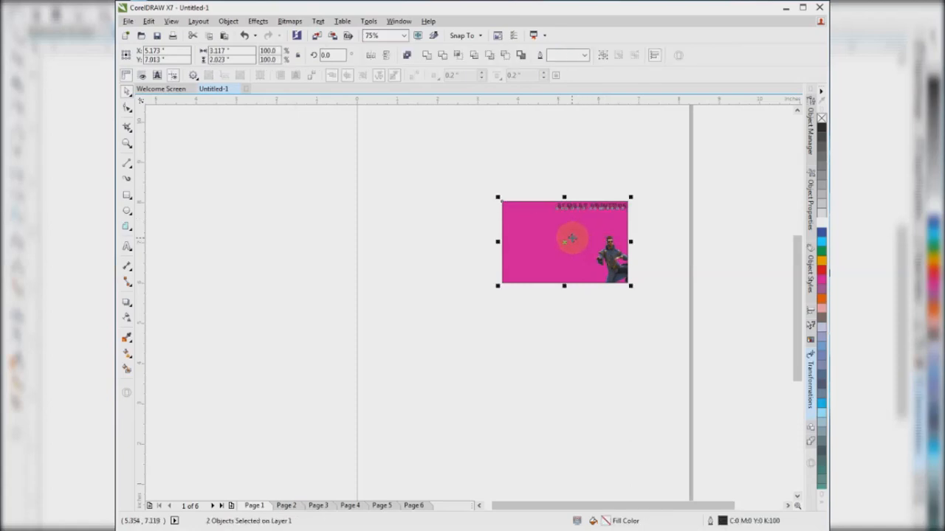
key(b)
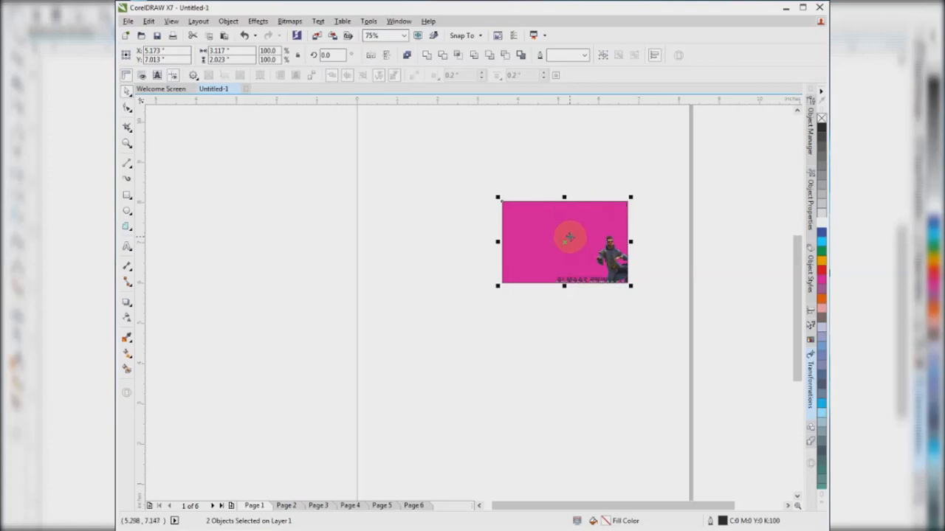
key(t)
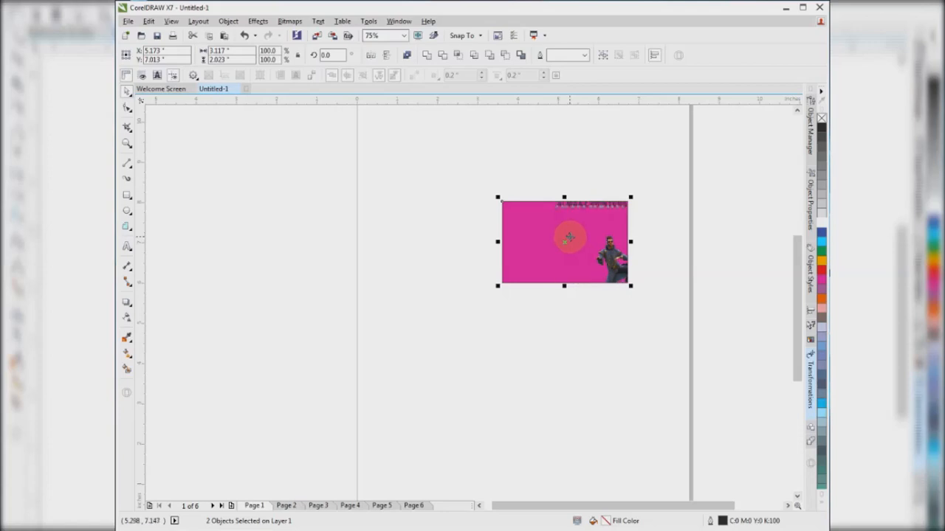
Step: Center the text both horizontally and vertically on the magenta rectangle, and deselect everything
key(e)
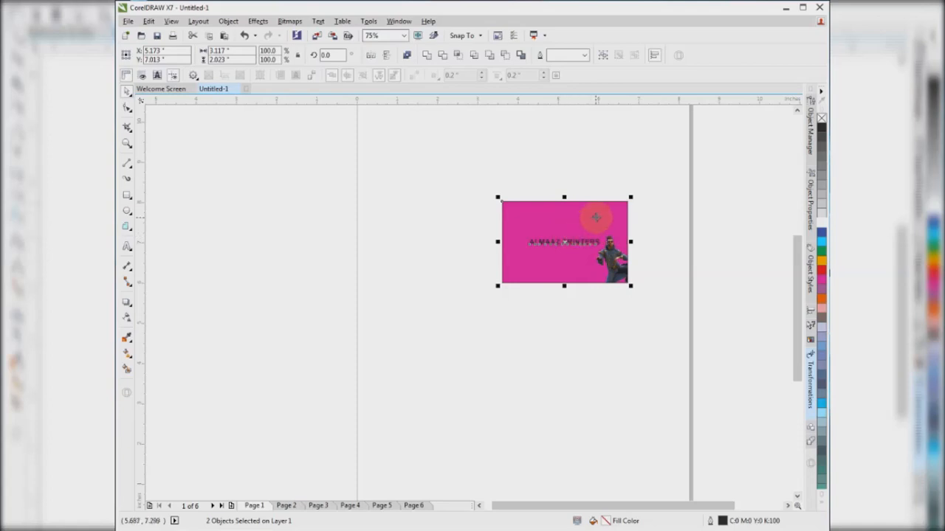
click(645, 185)
scroll(623, 244, down, 2)
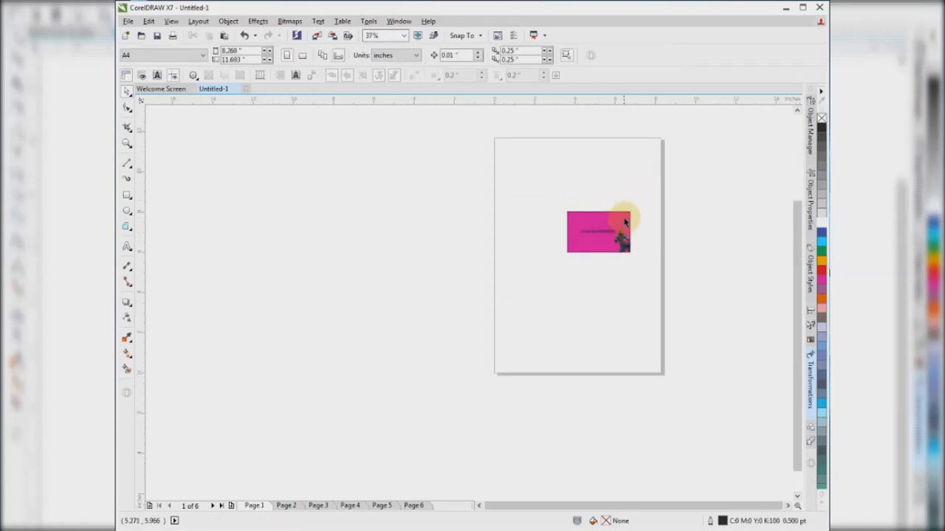
Step: Move the AI MAAZ PRINTERS text below the magenta rectangle's lower-left corner, to about X 4.13", Y 5.85", and review the Order options
click(620, 235)
click(607, 232)
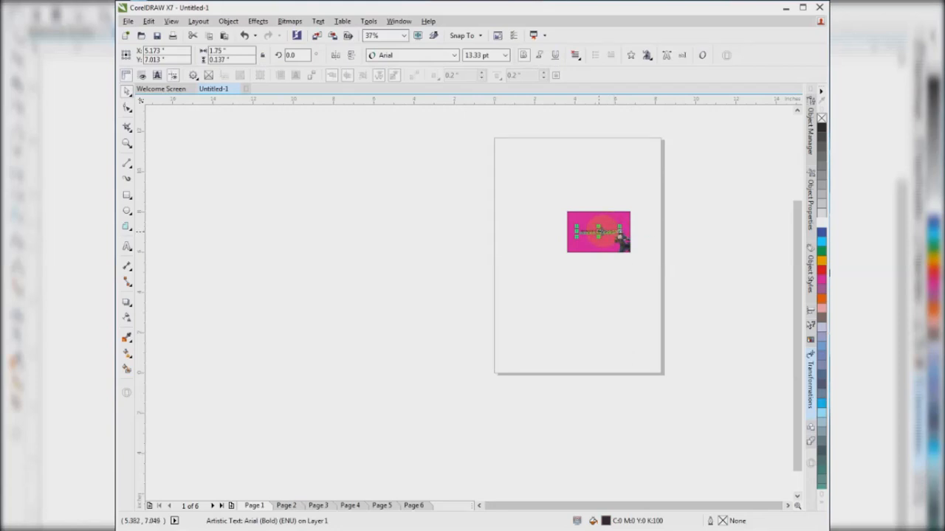
drag(601, 235, 586, 257)
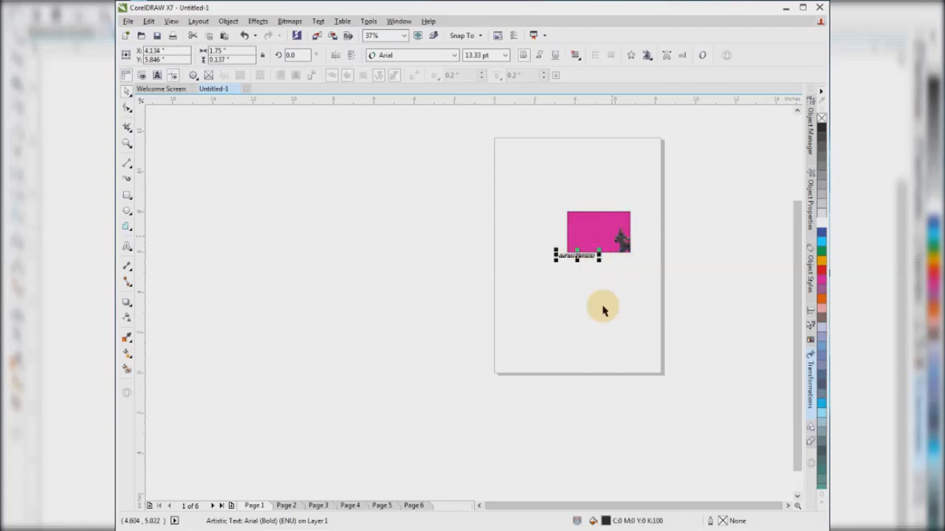
click(258, 21)
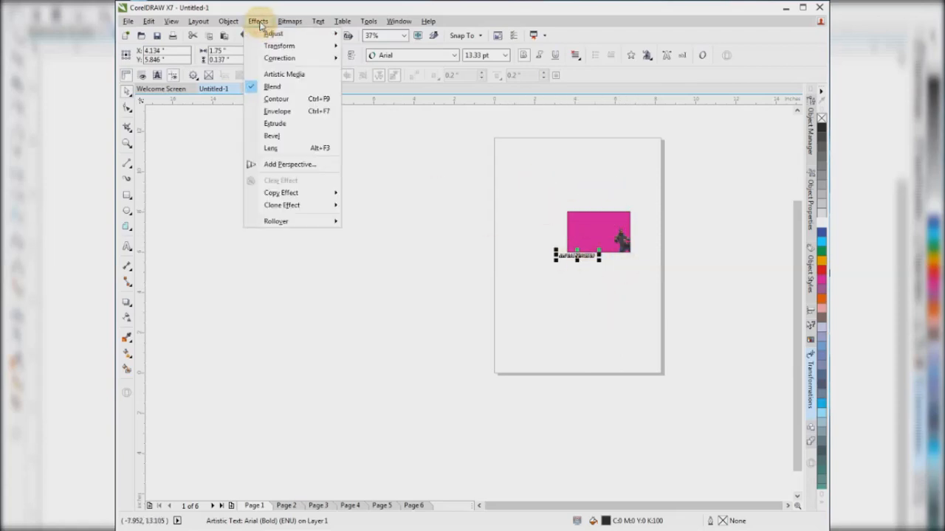
mouse_move(230, 22)
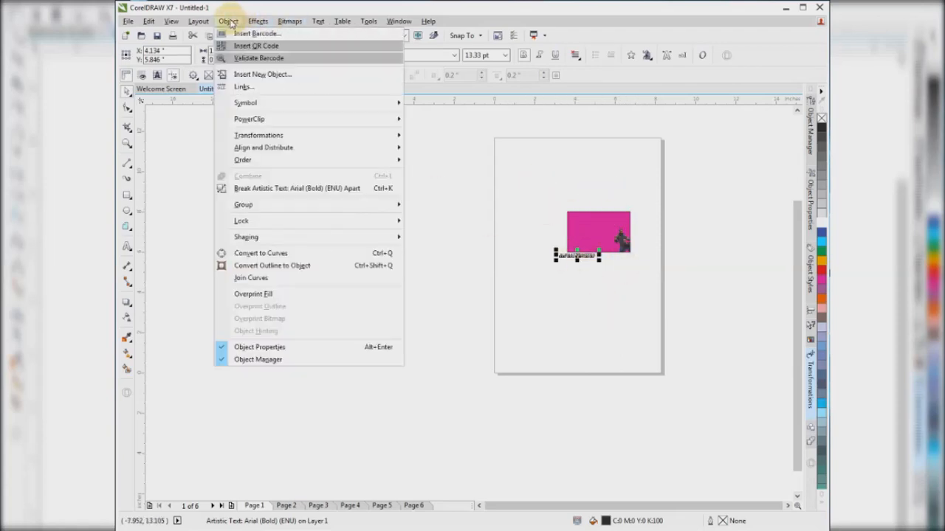
mouse_move(332, 164)
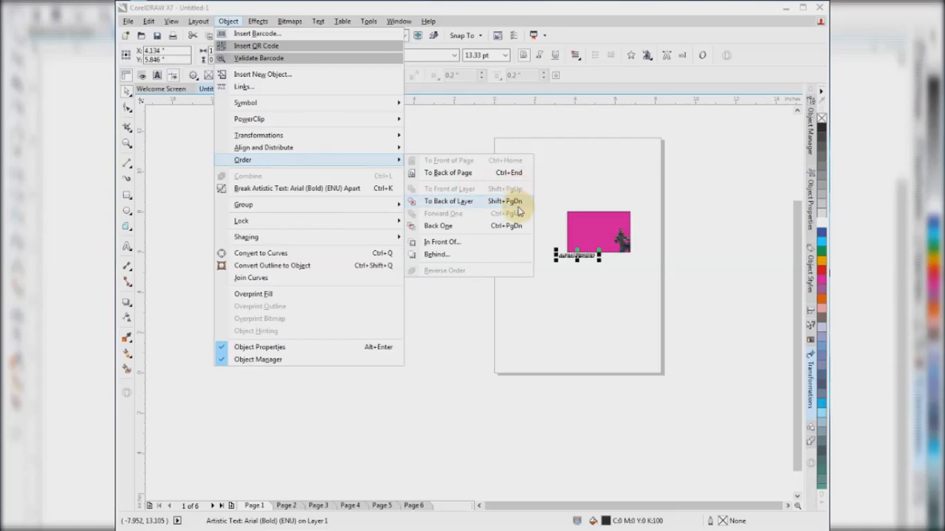
click(583, 194)
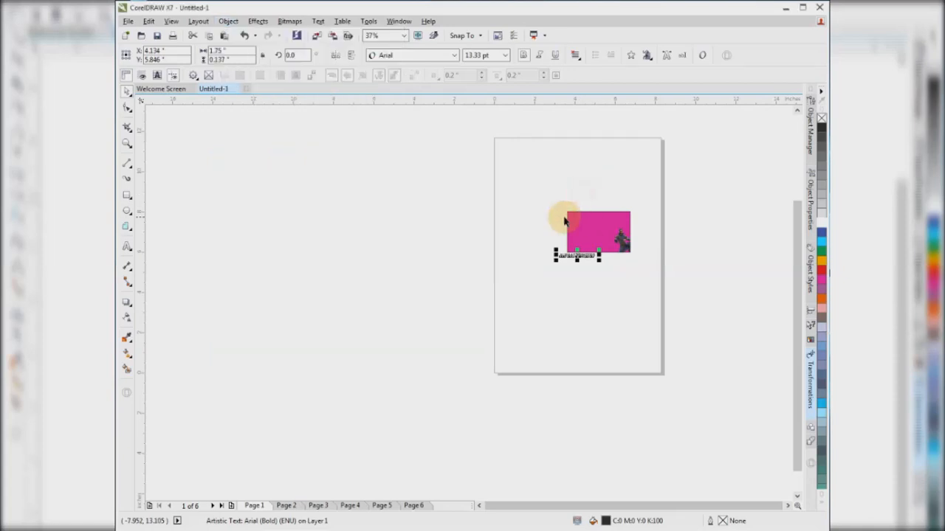
Step: Move the text back onto the middle of the magenta rectangle, to about X 5.04", Y 7.14"
key(F2)
drag(524, 193, 672, 291)
drag(419, 361, 489, 260)
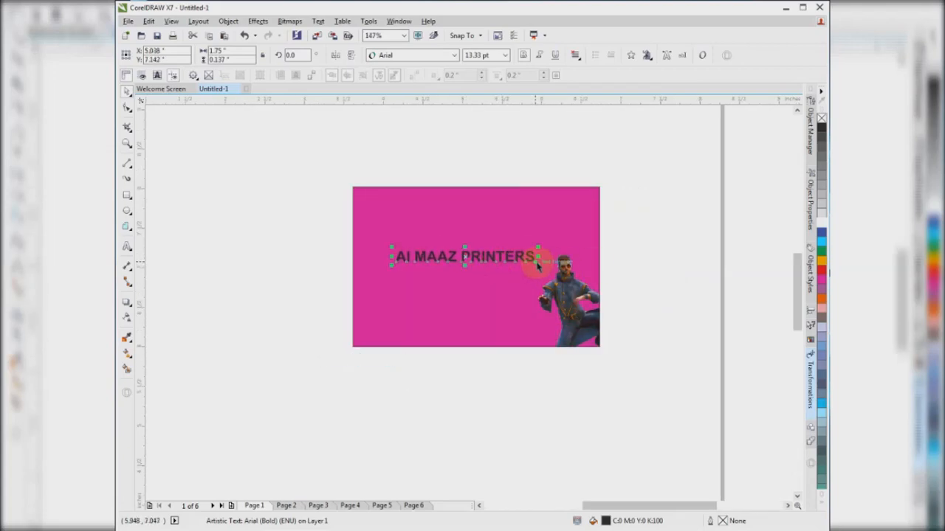
Step: Send the text to the back of the layer and bring it to the front of the layer again, twice
click(228, 21)
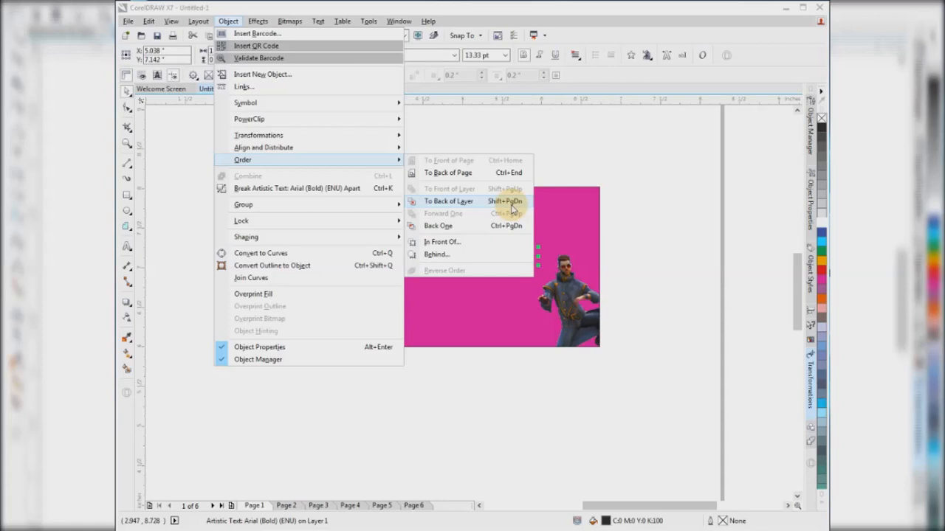
click(511, 204)
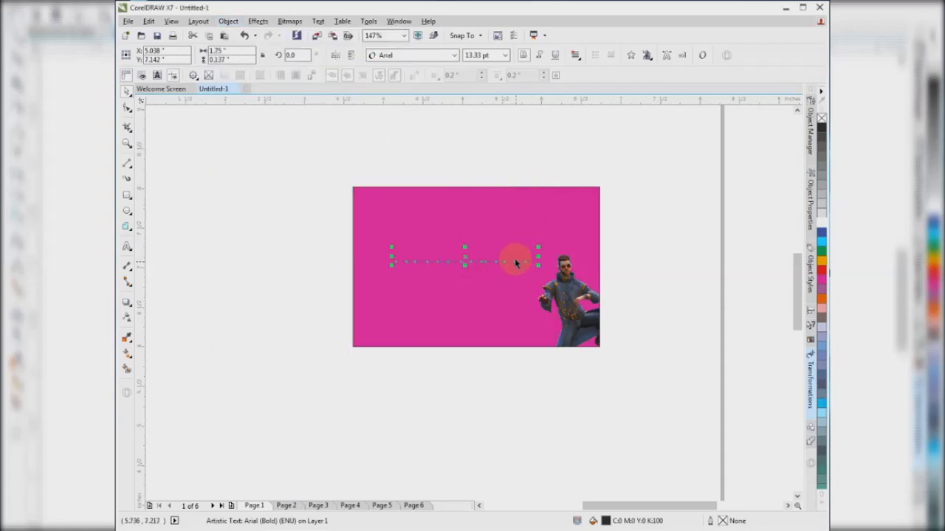
click(255, 21)
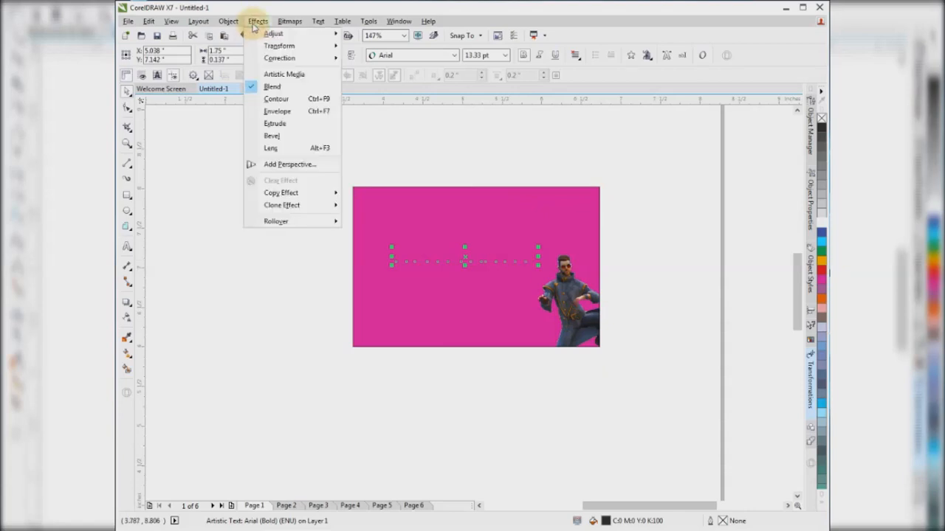
mouse_move(228, 21)
mouse_move(277, 158)
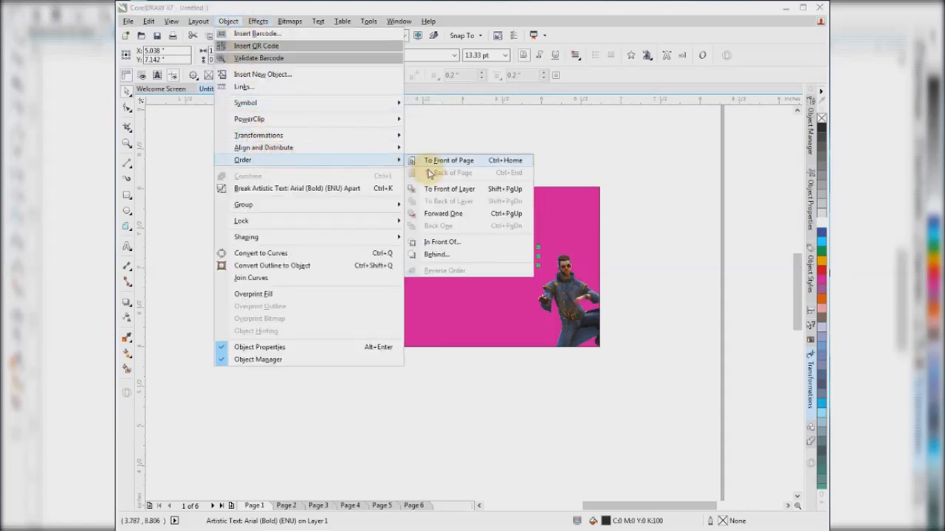
click(497, 190)
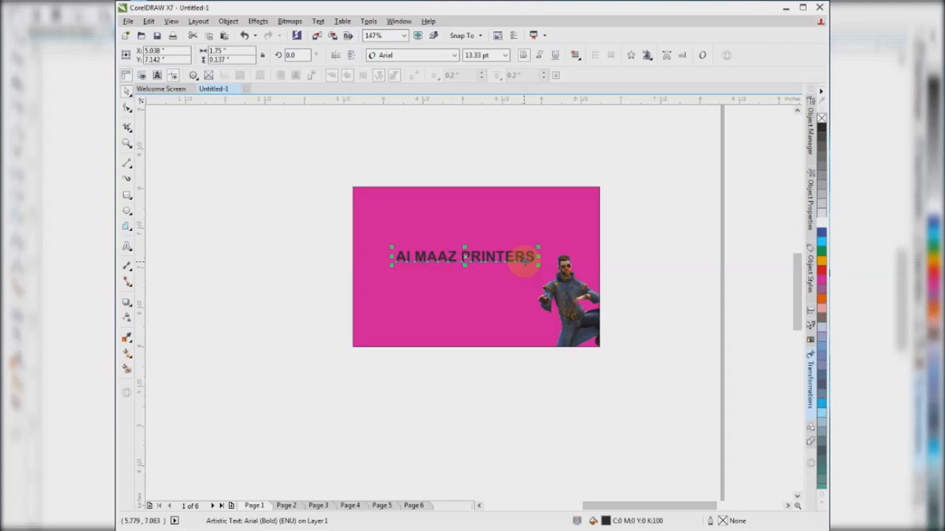
key(shift+Page_Down)
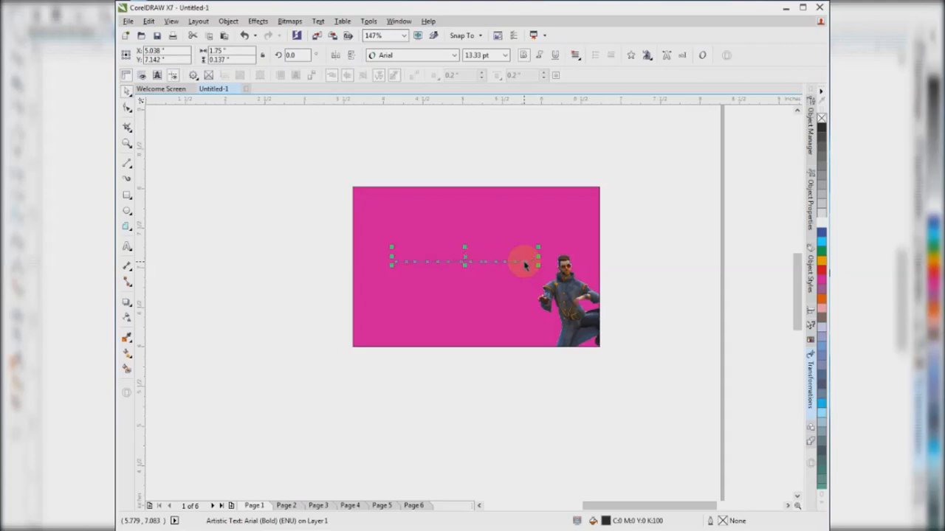
key(shift+Page_Up)
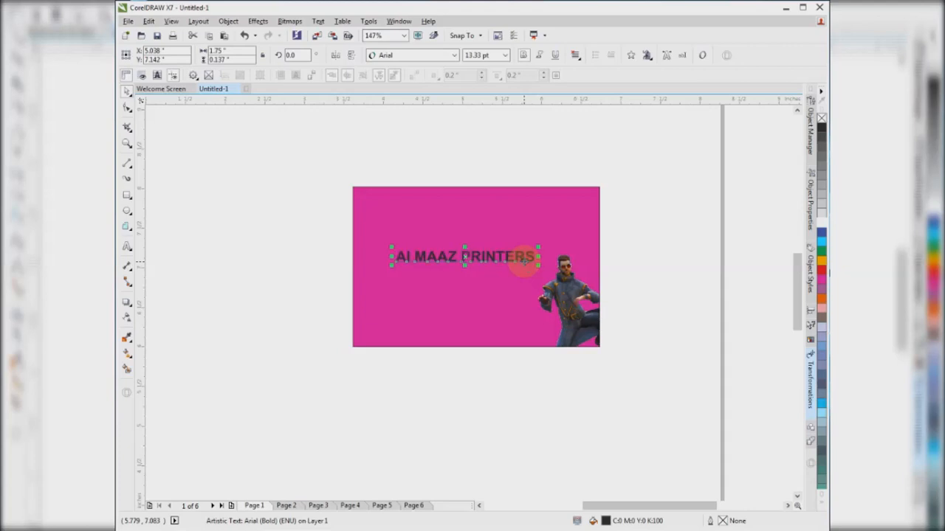
Step: Group the text with the magenta rectangle, and move the group to about X 3.73", Y 6.53"
click(228, 21)
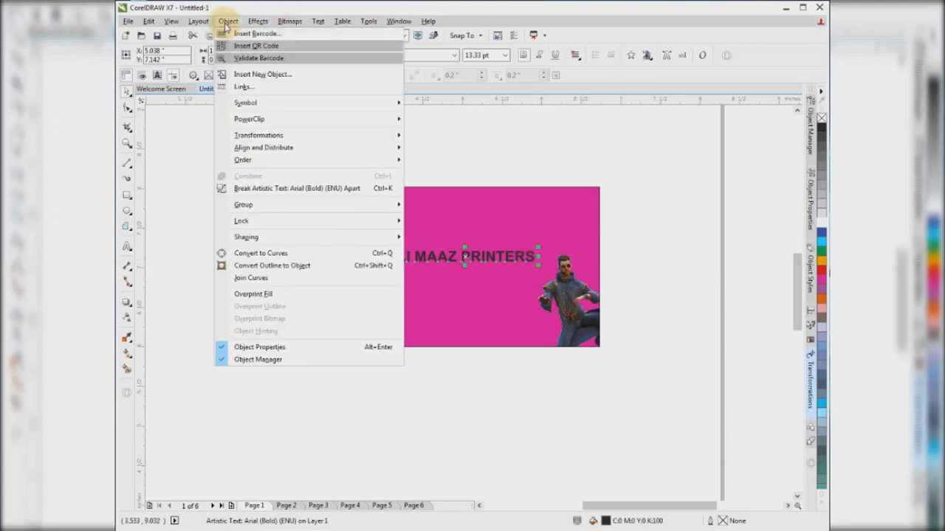
mouse_move(347, 213)
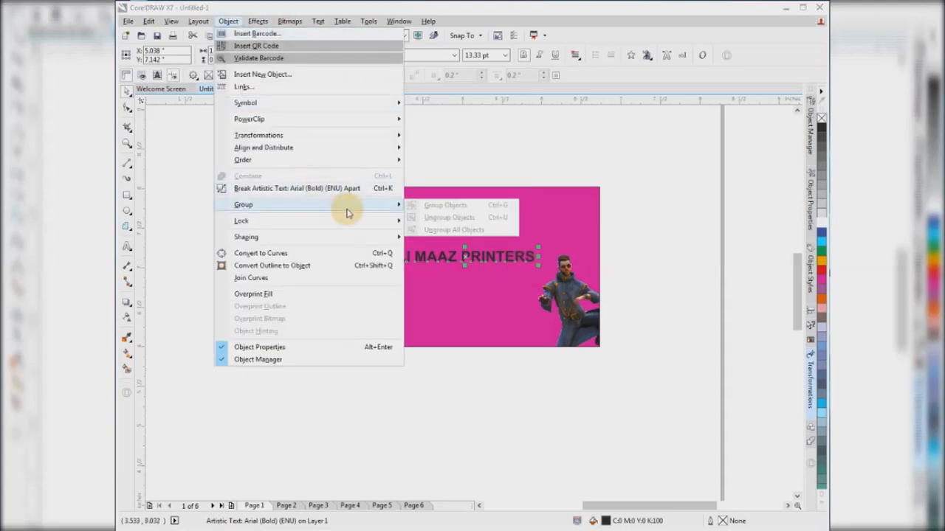
click(447, 166)
shift+click(468, 211)
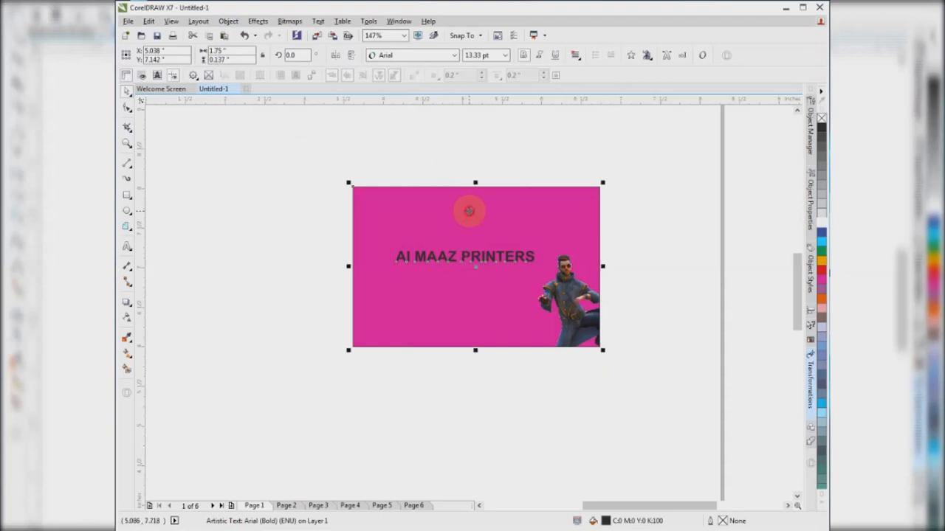
click(228, 21)
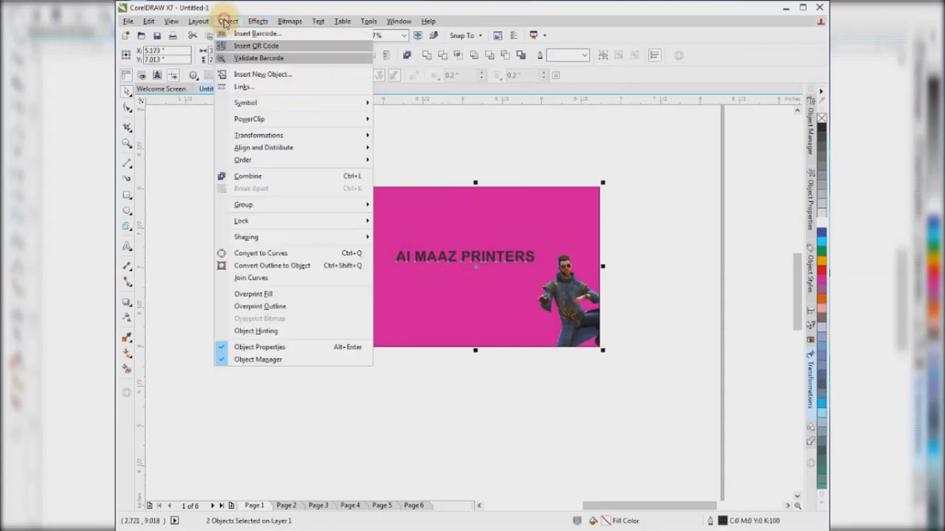
mouse_move(273, 212)
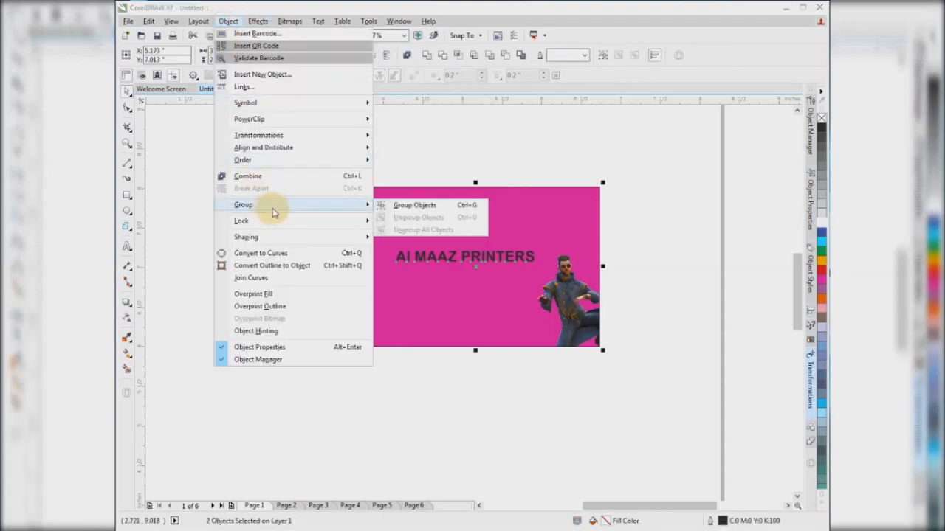
click(432, 205)
drag(535, 236, 422, 273)
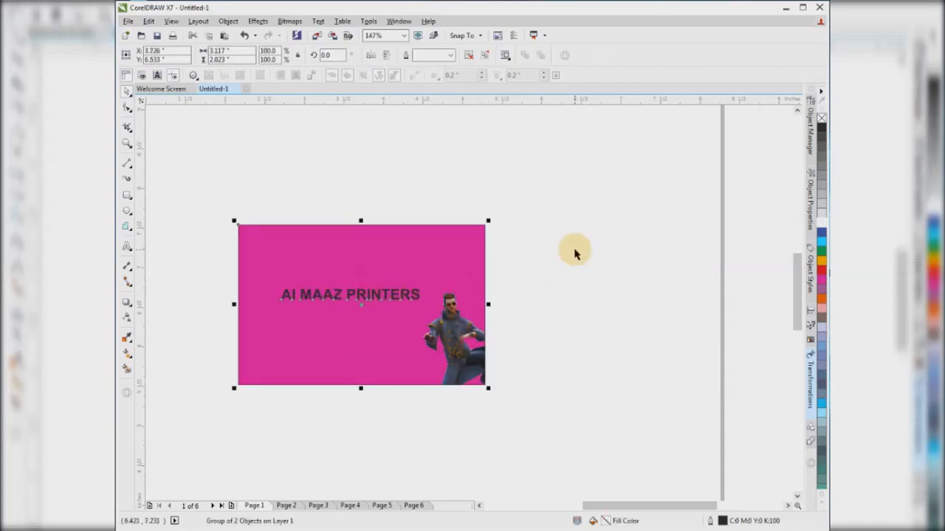
Step: Ungroup the text and rectangle, move the magenta rectangle upward on its own, and undo that move
click(230, 21)
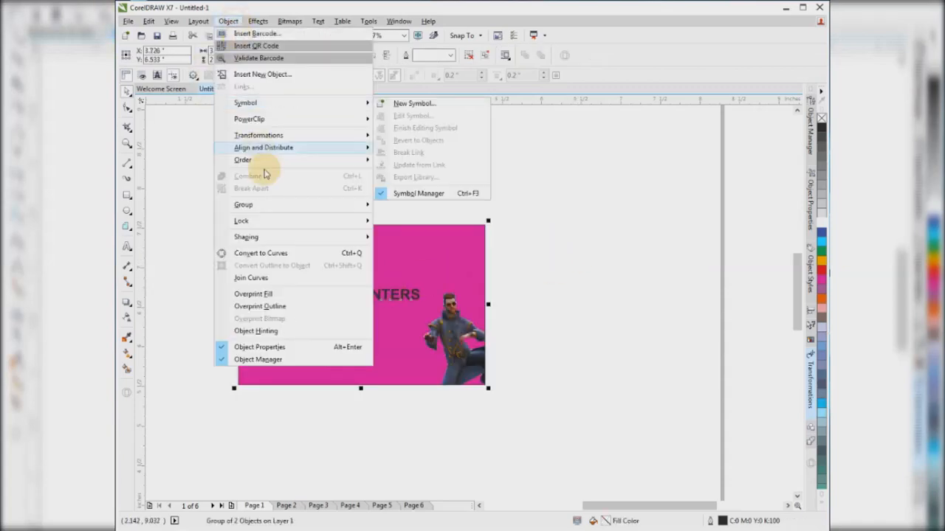
mouse_move(275, 205)
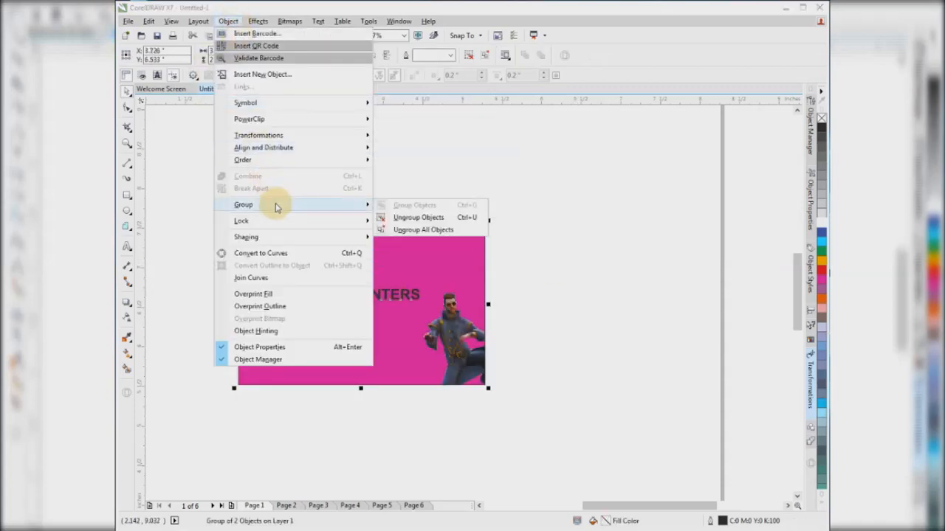
click(461, 221)
click(494, 251)
drag(445, 297, 432, 227)
key(ctrl+z)
Step: Group the magenta rectangle and the text again, and move the group to about X 4.07", Y 6.11"
click(420, 249)
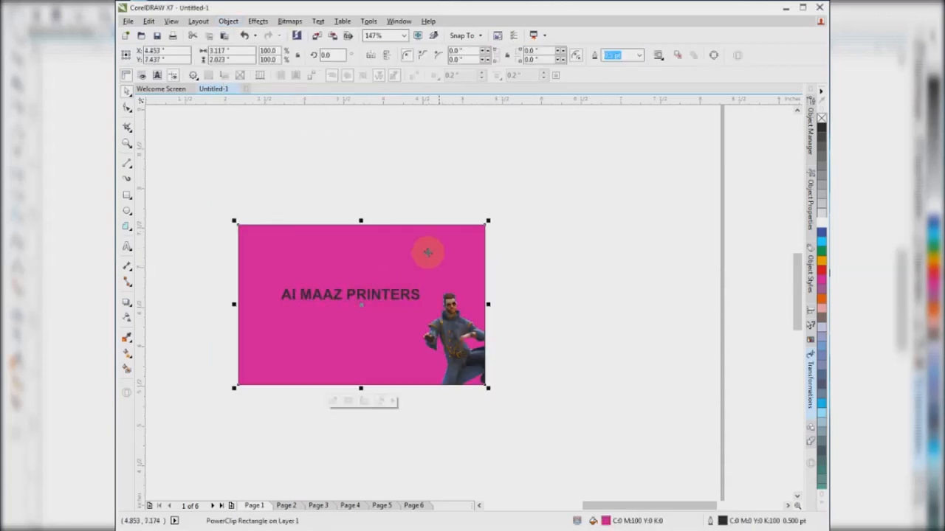
shift+click(405, 293)
key(ctrl+g)
drag(405, 294, 513, 230)
drag(422, 243, 342, 338)
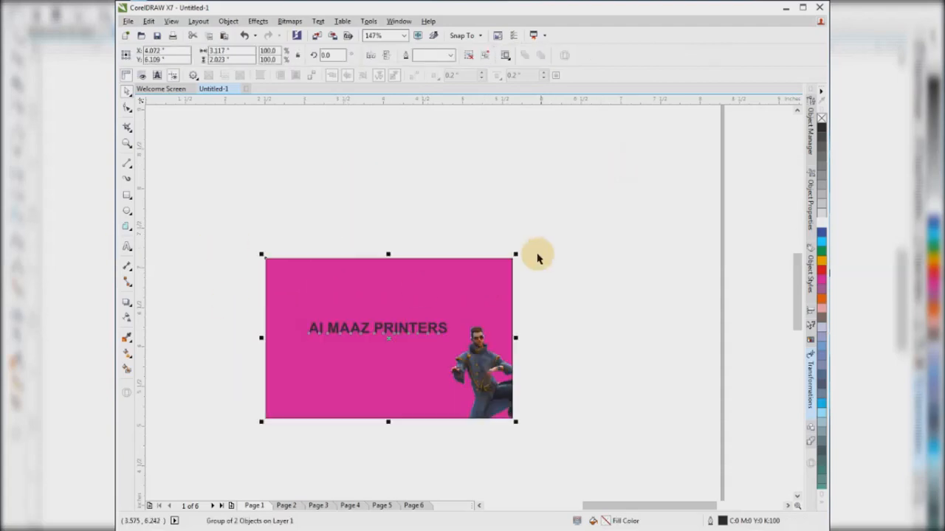
Step: Ungroup the objects and move the text alone to the rectangle's upper edge, at about X 4.59", Y 6.98"
key(ctrl+u)
click(528, 205)
drag(428, 330, 482, 274)
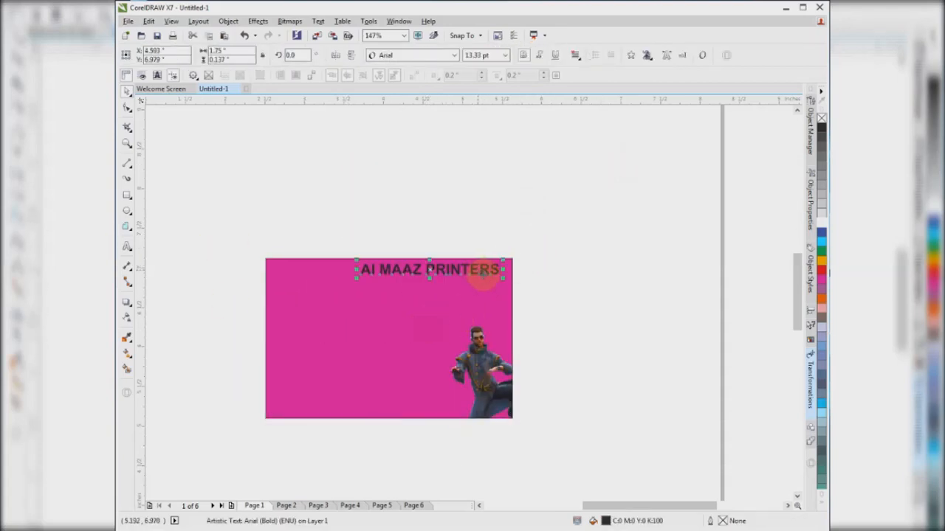
Step: Undo the last move of the "Al MAAZ PRINTERS" text and review the object commands that apply to it
key(ctrl+z)
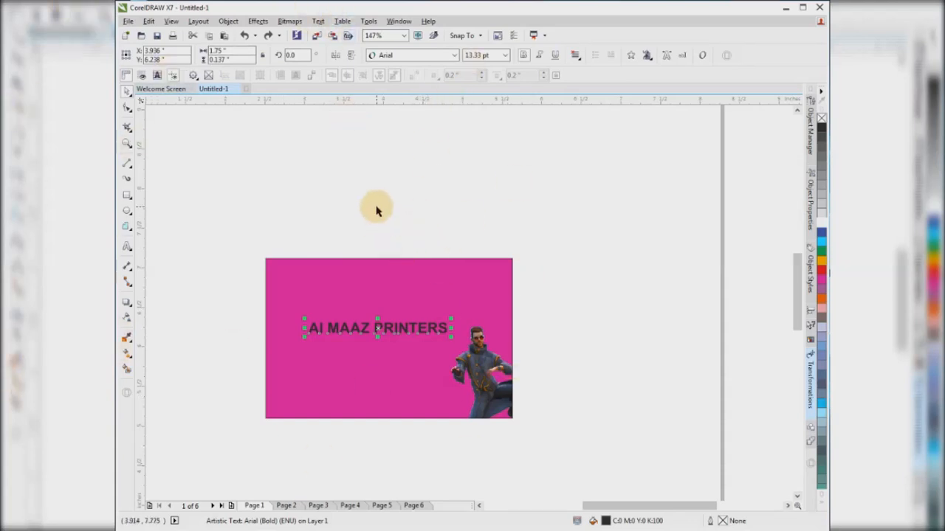
click(230, 21)
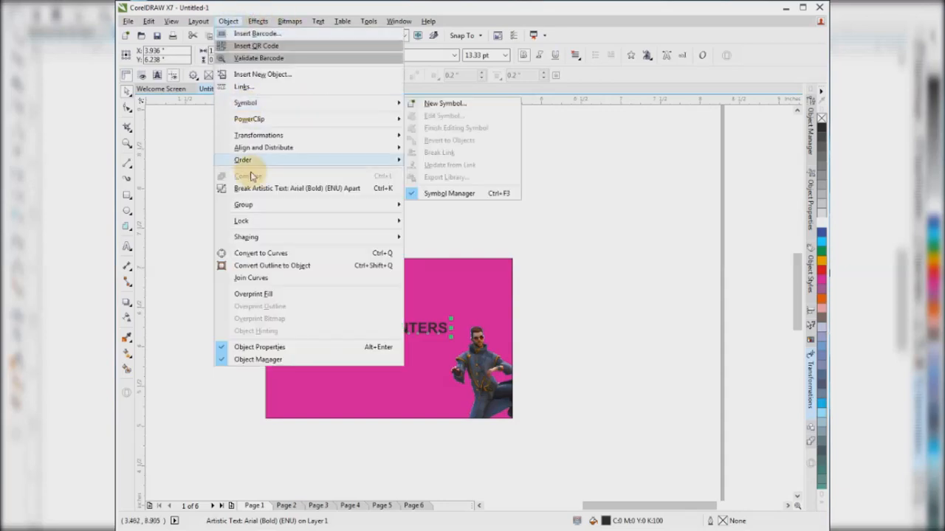
mouse_move(270, 223)
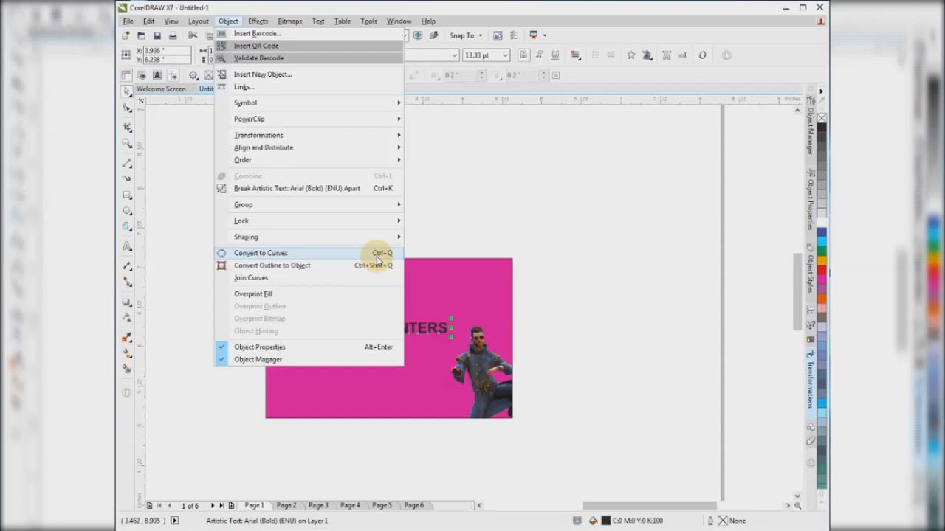
click(464, 233)
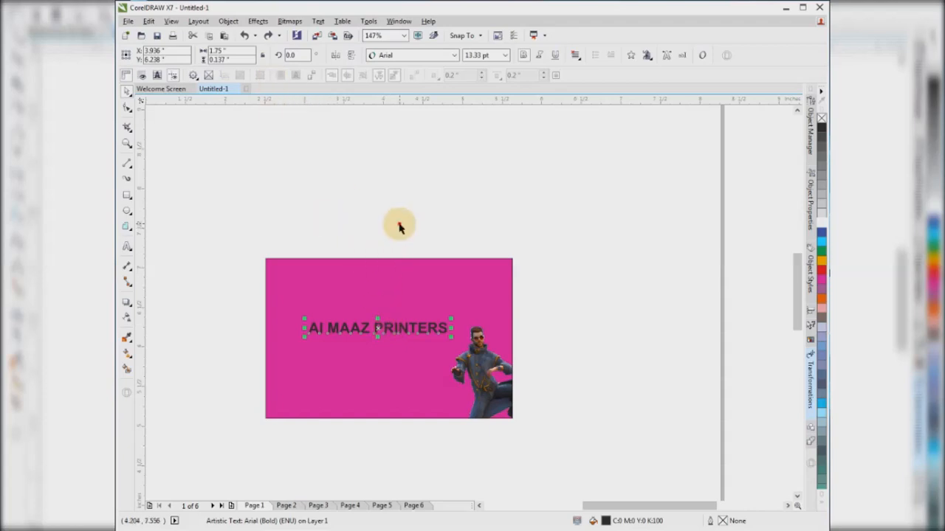
click(399, 224)
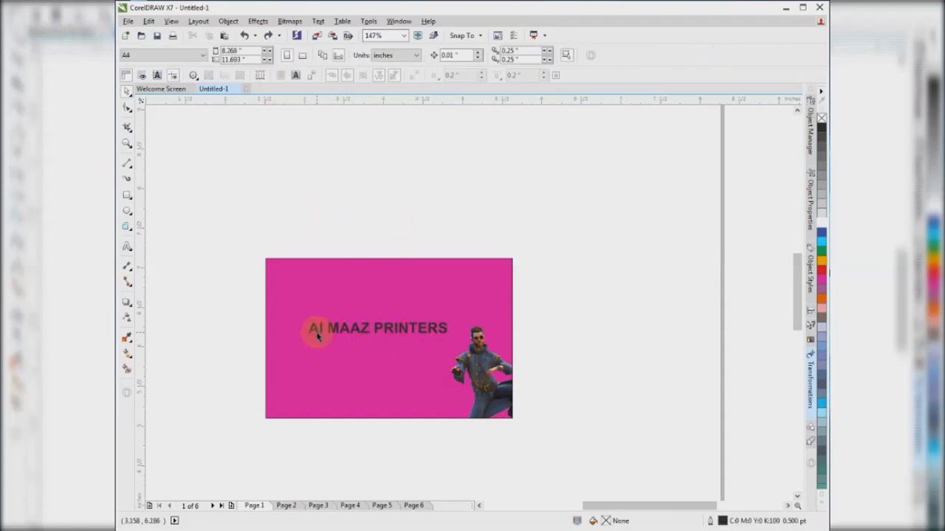
Step: Change the font of the "Al MAAZ PRINTERS" text to Times New Roman
click(391, 332)
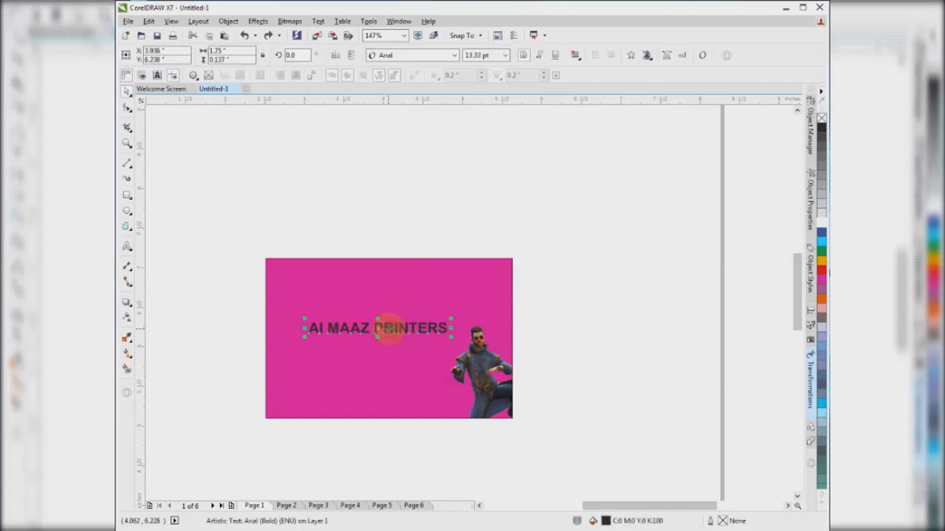
click(434, 62)
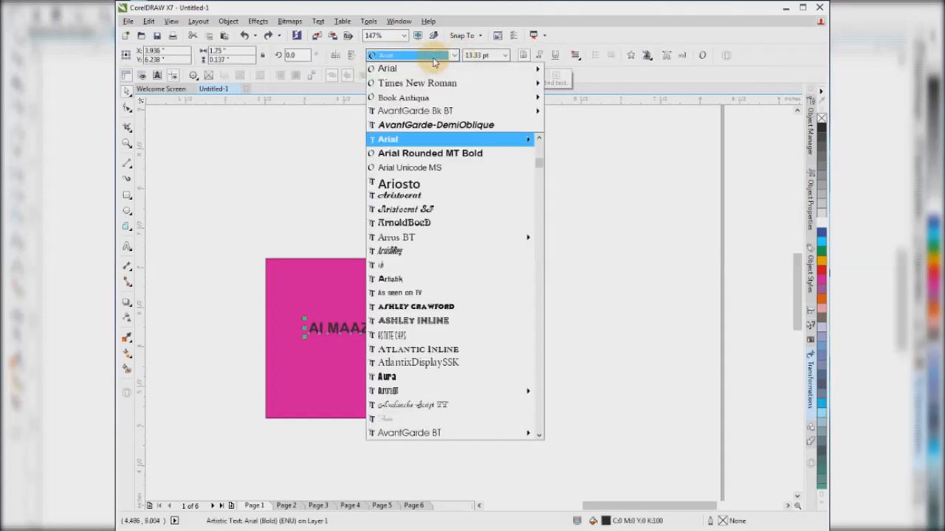
text(ti)
key(Down)
key(Down)
key(Return)
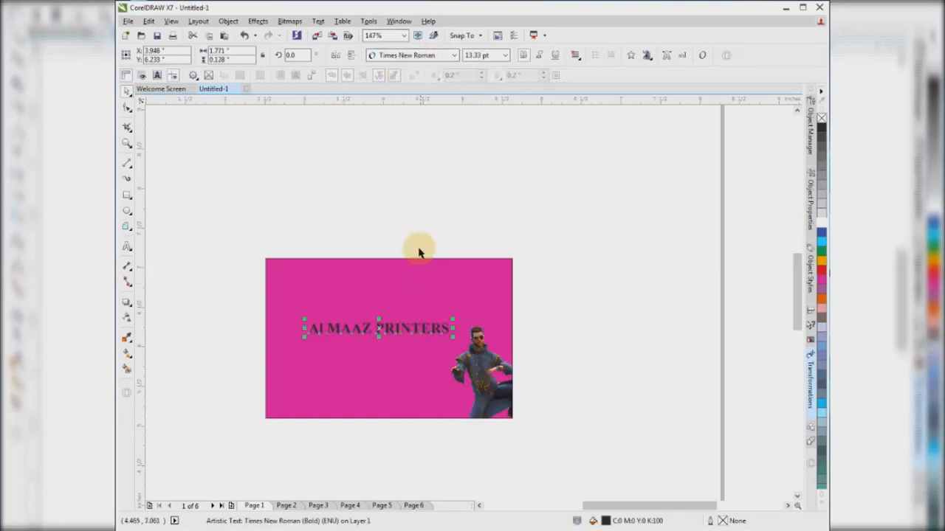
Step: Convert the "Al MAAZ PRINTERS" artistic text to curves
click(390, 361)
click(401, 329)
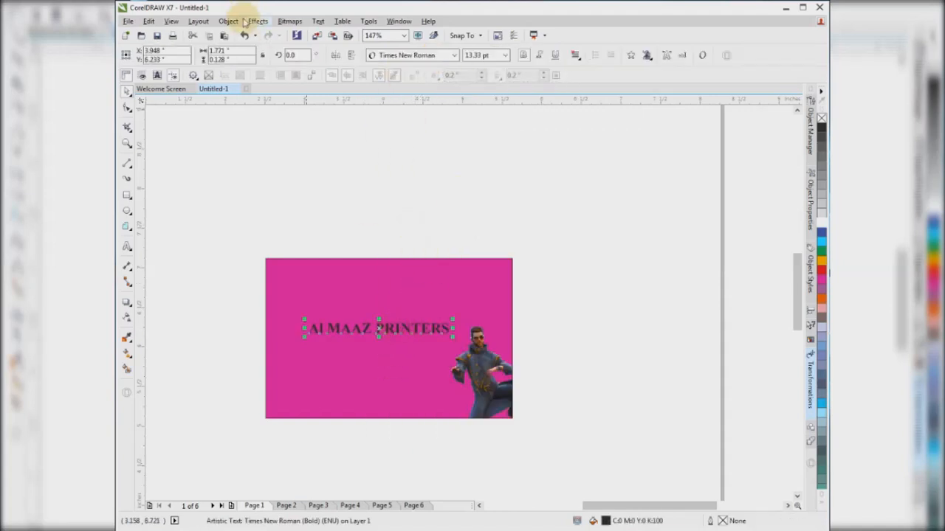
click(240, 21)
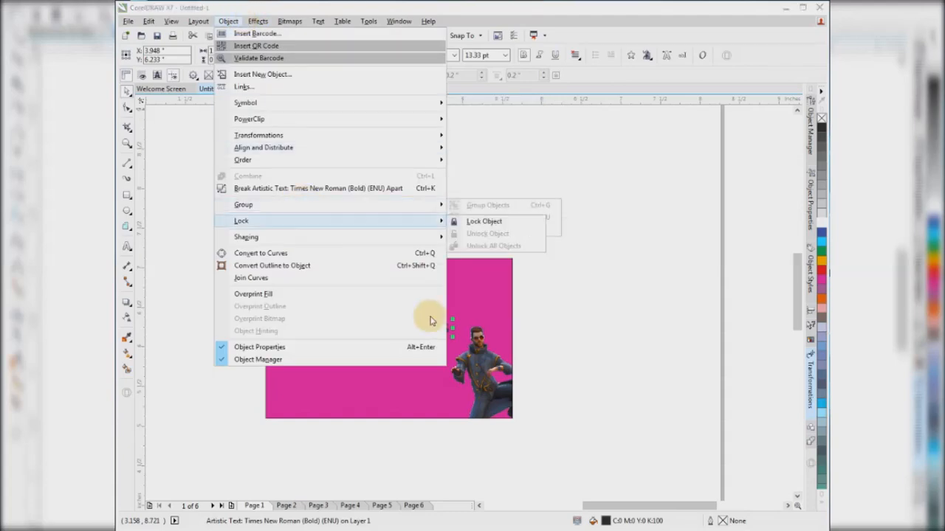
click(427, 254)
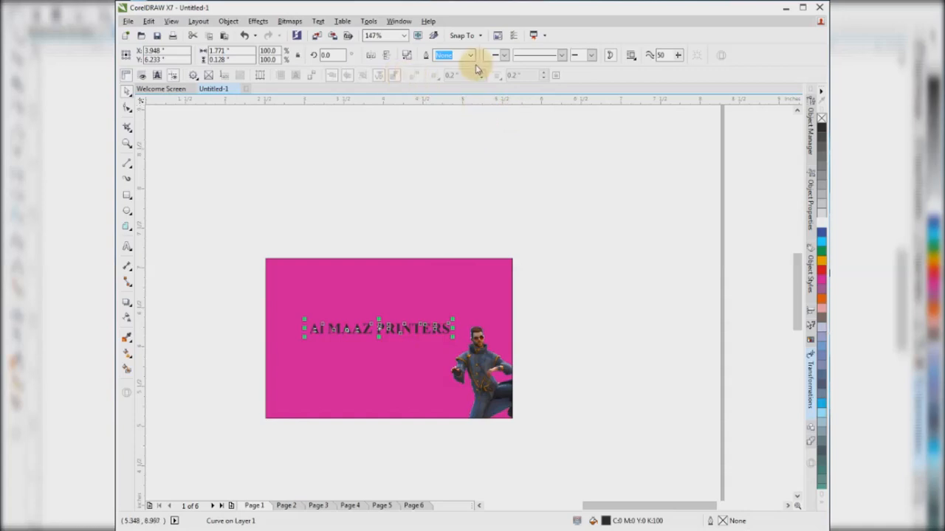
Step: Examine the converted "Al MAAZ PRINTERS" lettering up close to check its curves and whether it still behaves as text
click(394, 343)
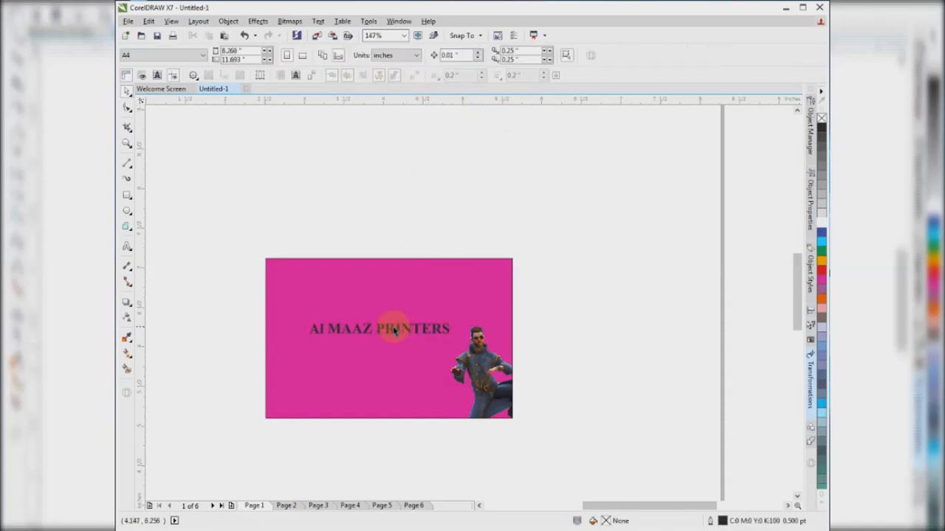
click(393, 327)
double_click(393, 327)
key(F2)
drag(275, 292, 541, 347)
key(space)
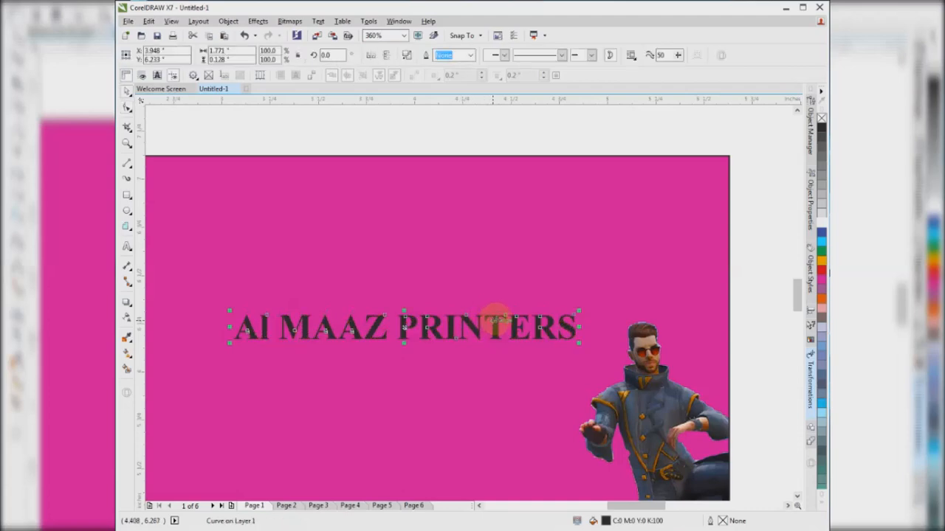
scroll(364, 323, down, 1)
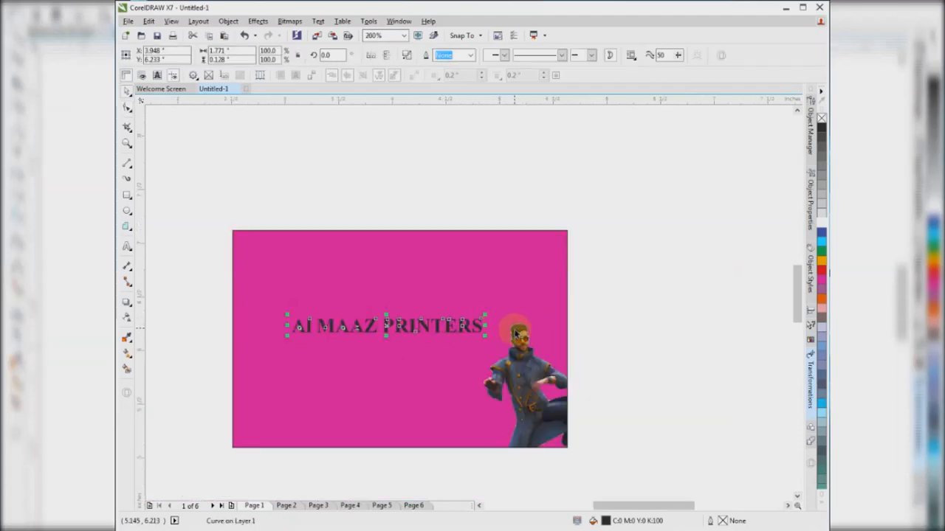
click(606, 232)
click(462, 327)
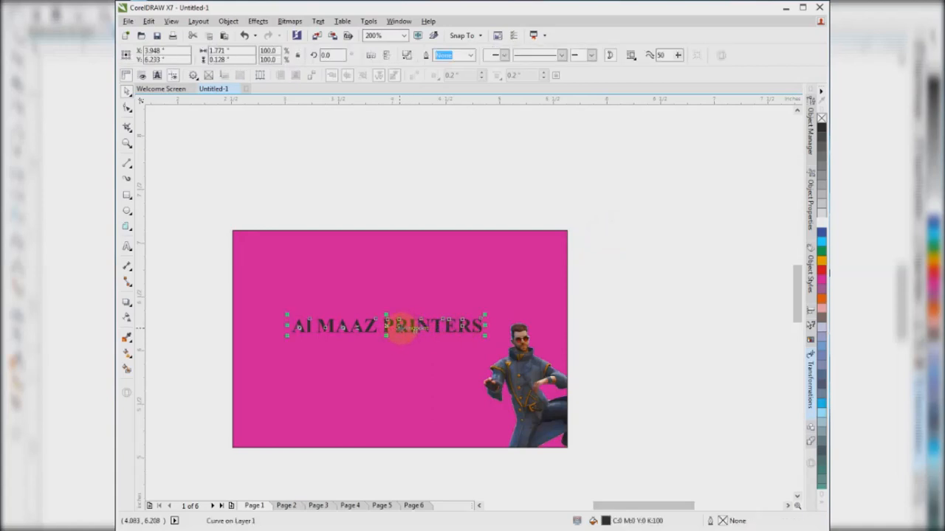
Step: Undo the curve conversion of the company name and keep the editable text selected
key(ctrl+z)
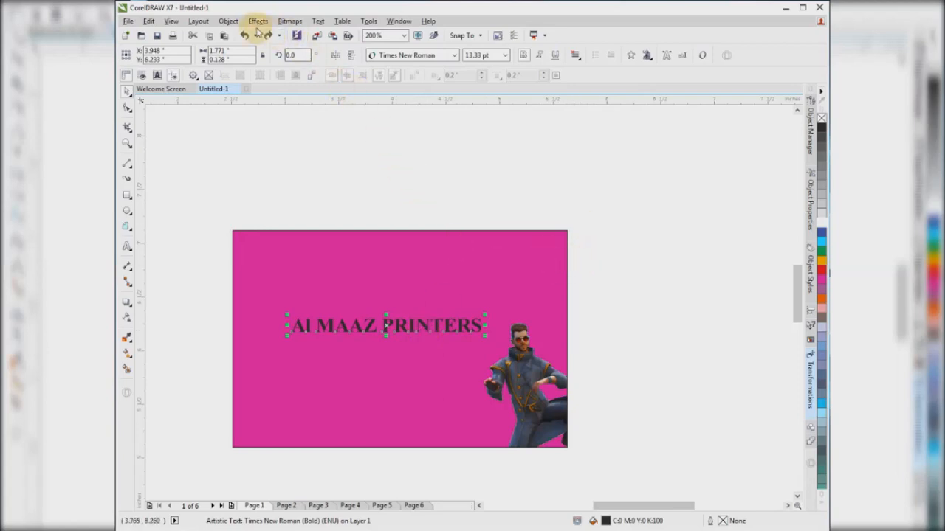
click(230, 21)
click(233, 21)
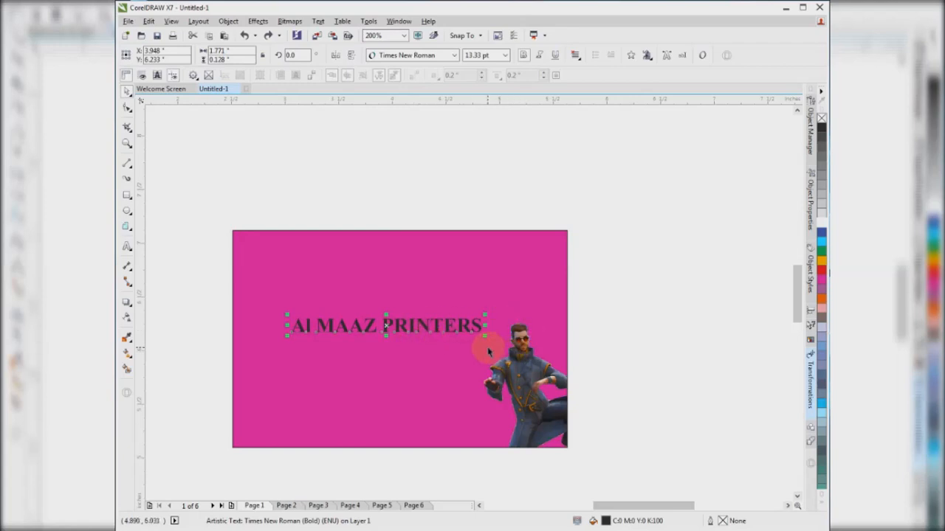
click(453, 328)
click(476, 328)
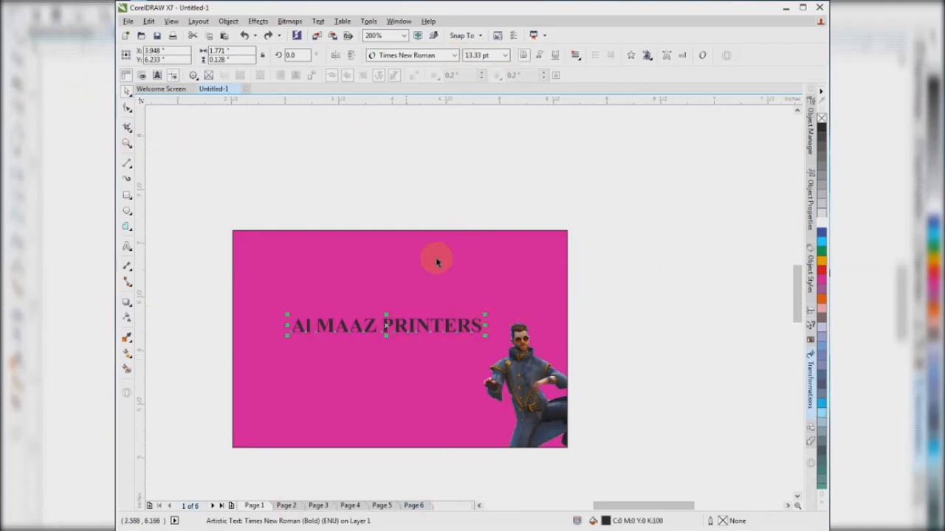
Step: Convert the company name to curves once more, check the resulting object, and undo that conversion
key(ctrl+q)
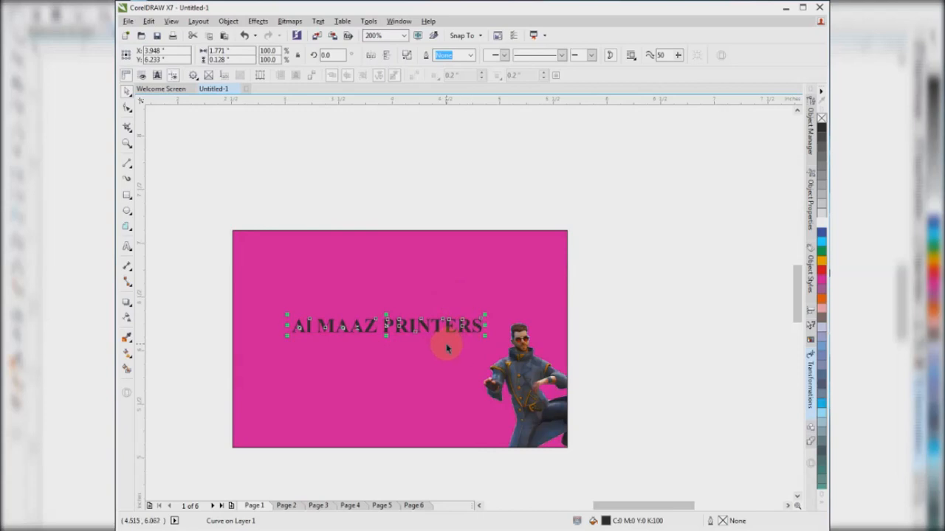
click(534, 181)
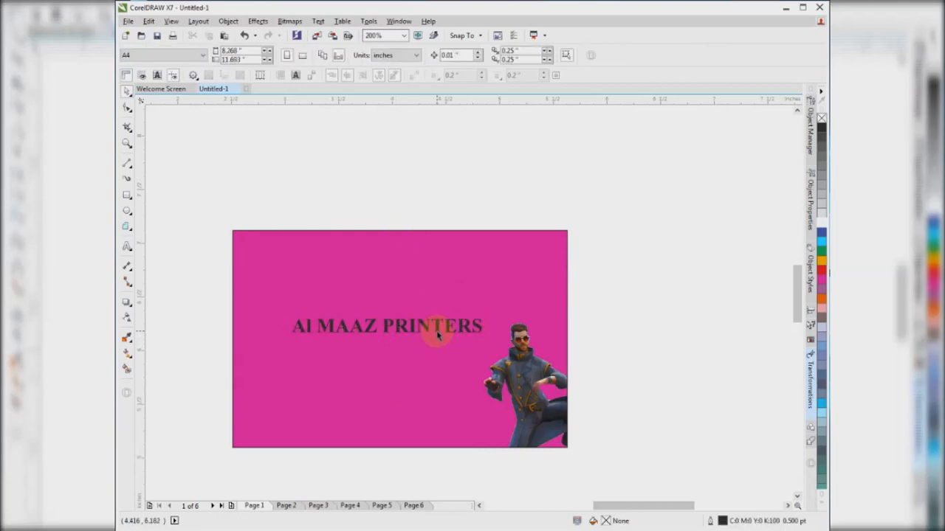
click(438, 335)
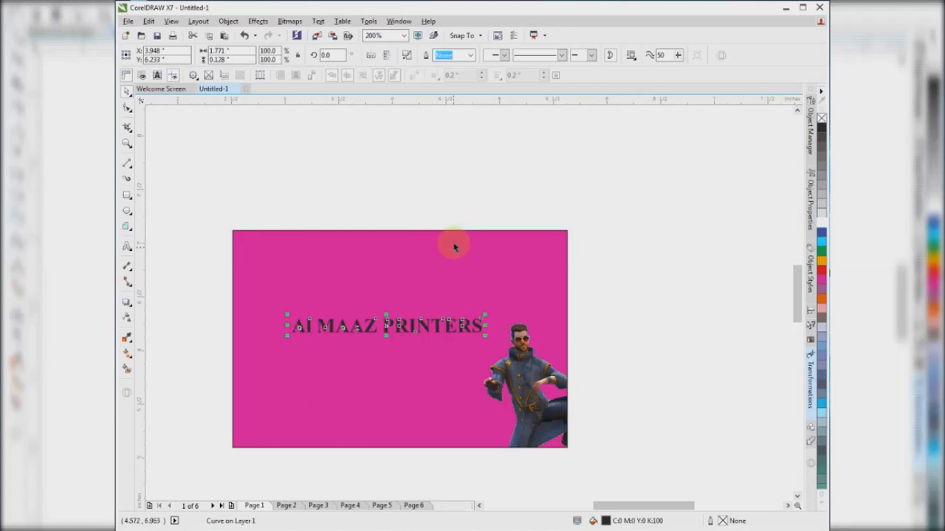
click(465, 212)
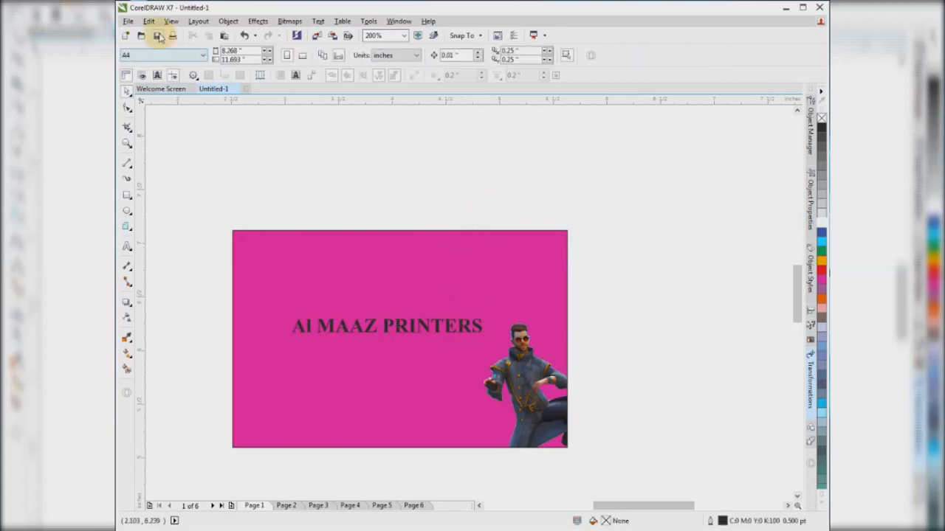
key(ctrl+z)
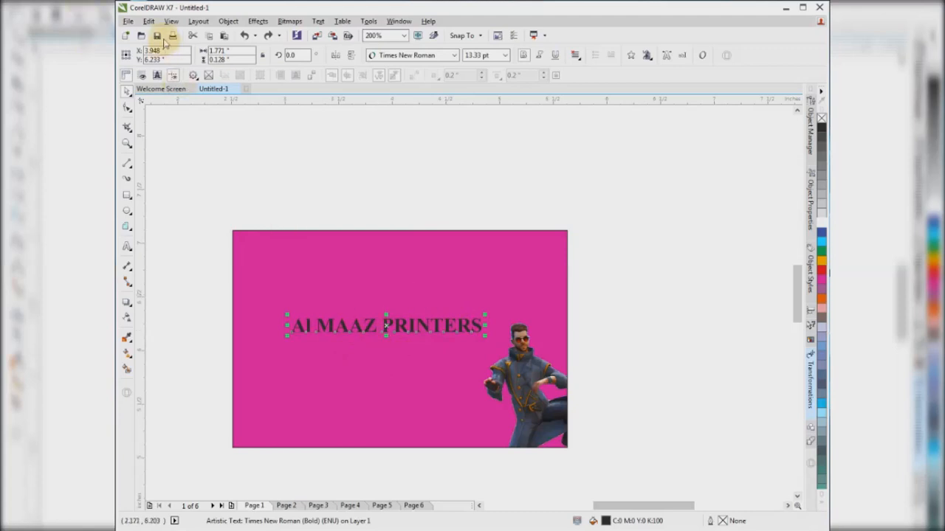
Step: Review the available file, object, effects, bitmap and text commands
click(128, 22)
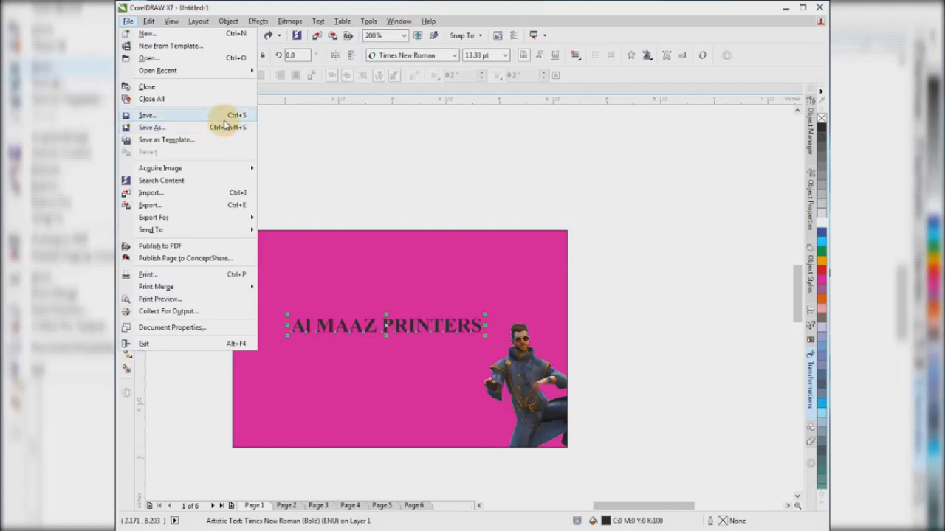
click(380, 152)
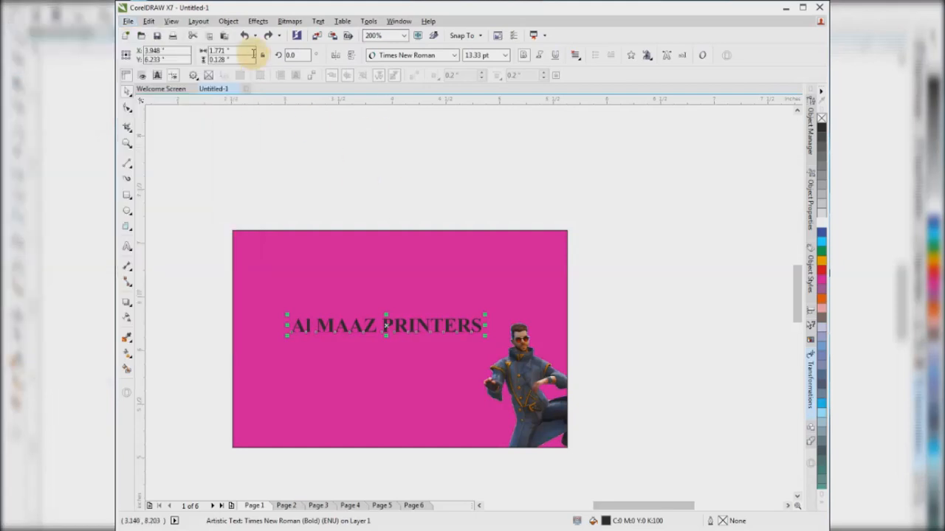
click(230, 22)
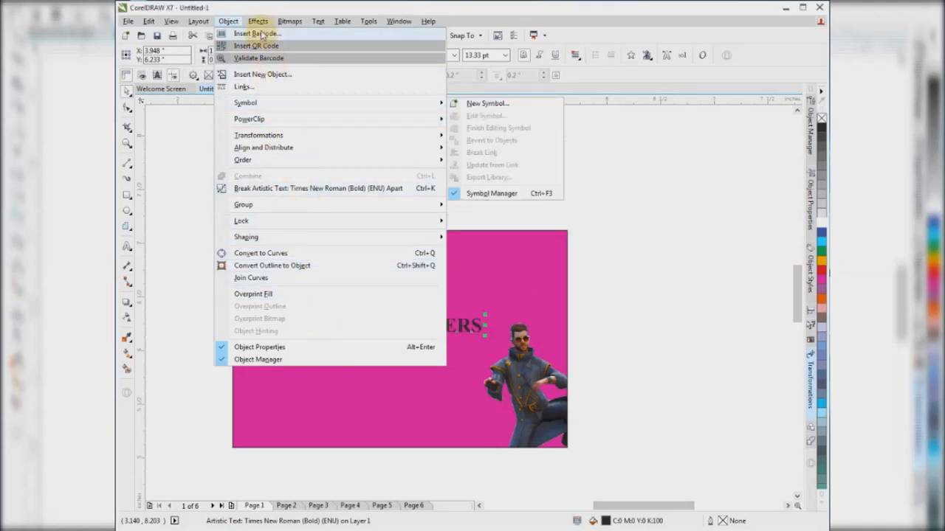
mouse_move(258, 22)
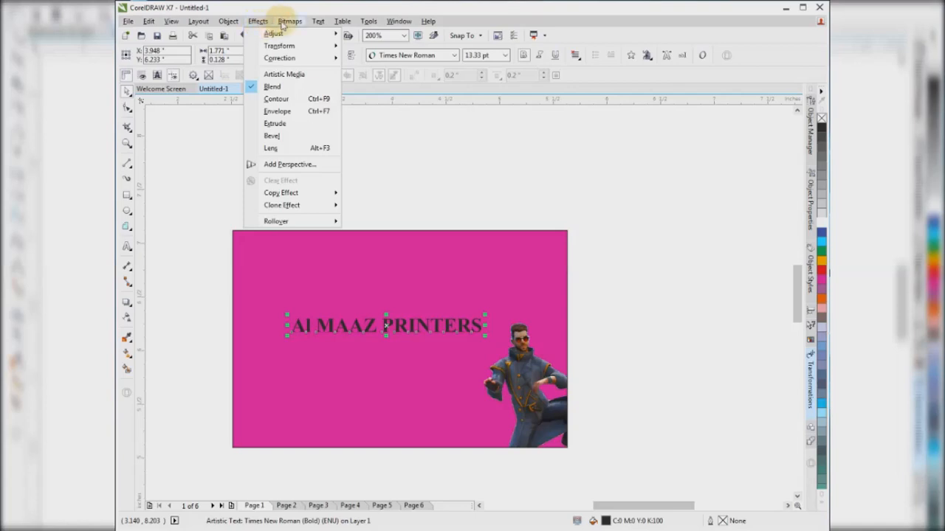
mouse_move(288, 24)
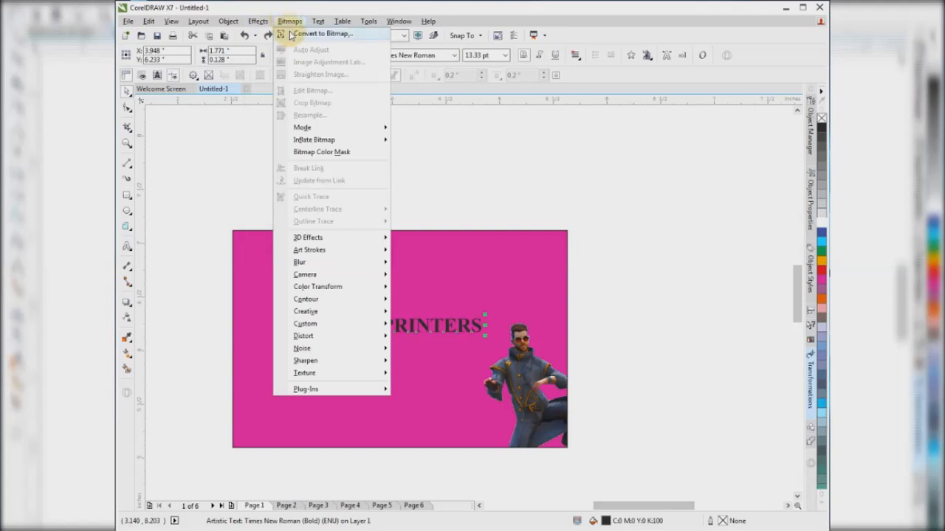
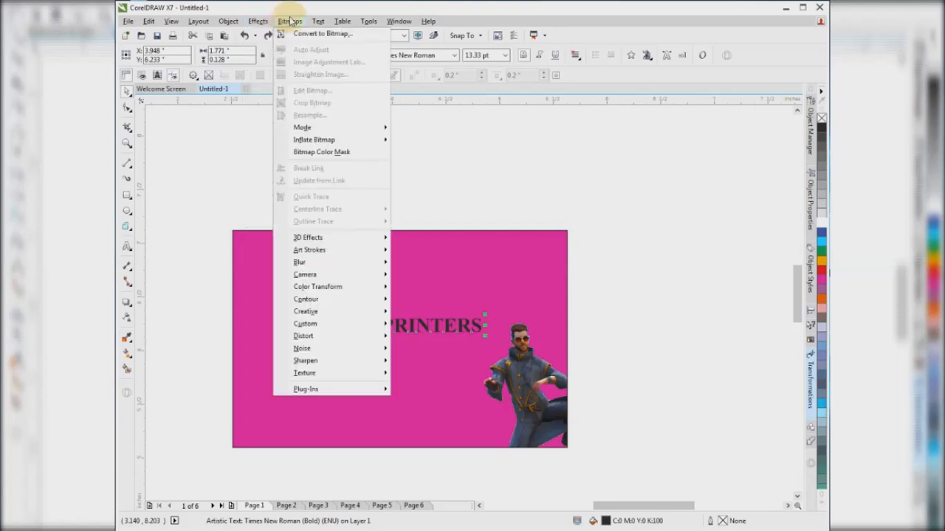
click(489, 152)
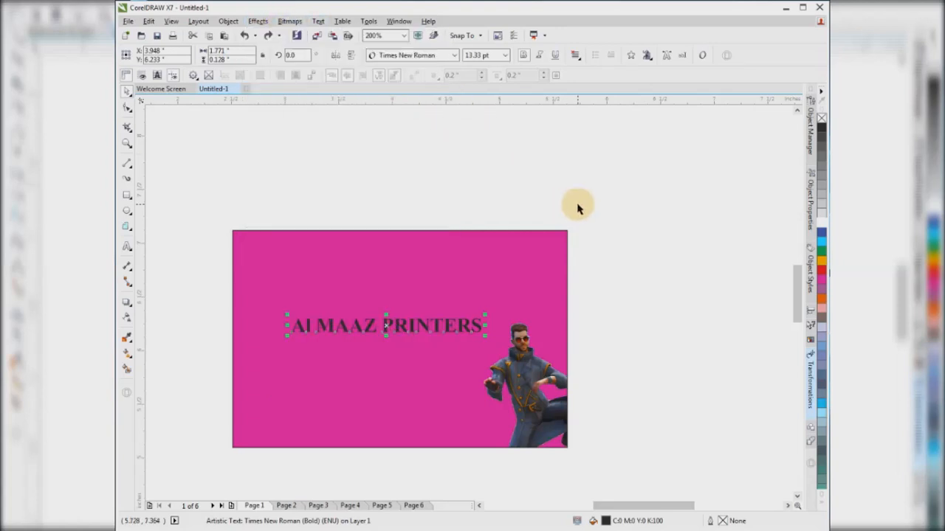
click(578, 209)
scroll(578, 209, down, 3)
click(318, 22)
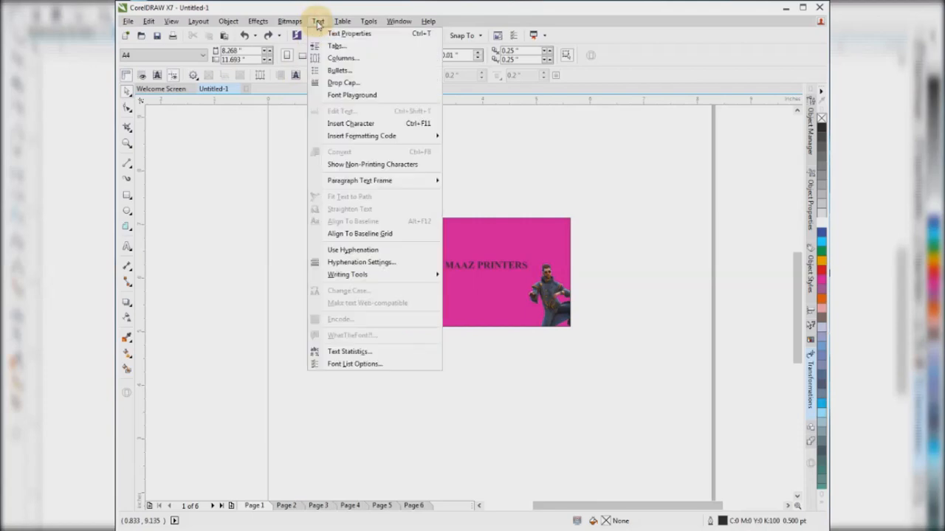
click(465, 164)
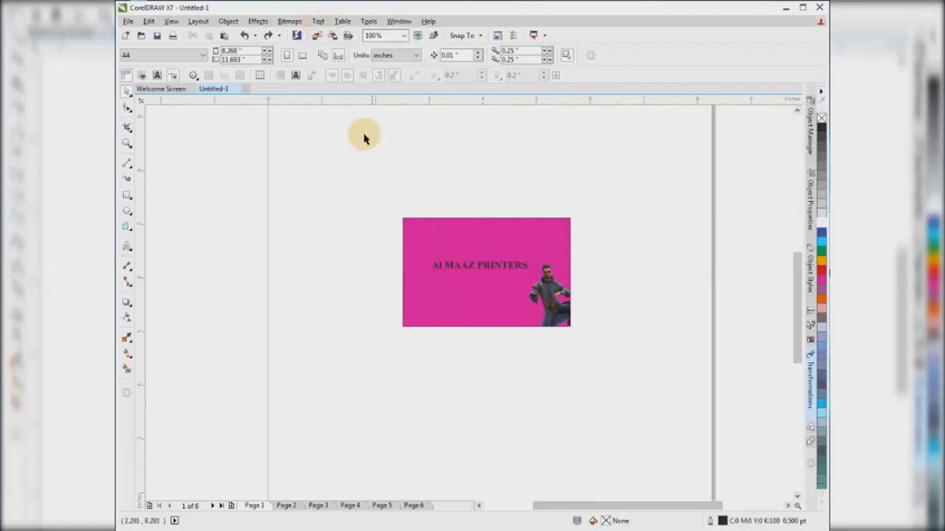
click(318, 22)
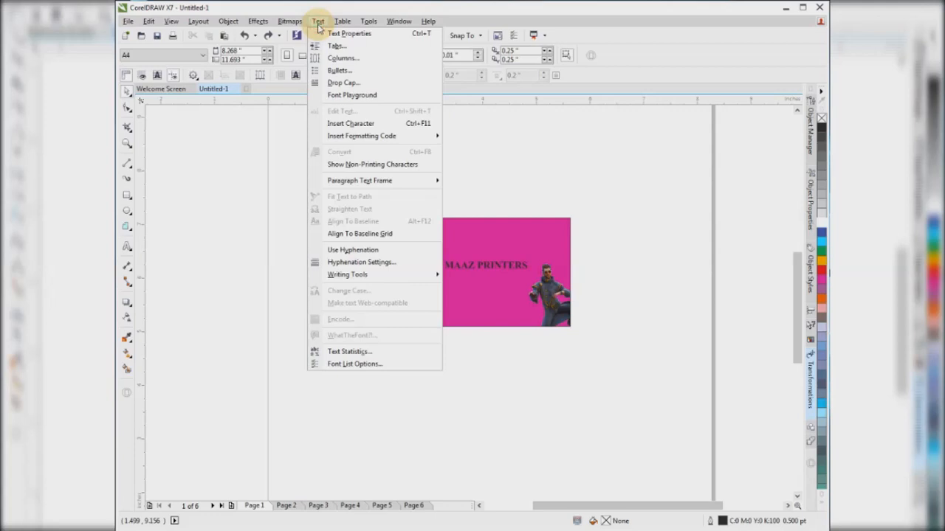
click(539, 204)
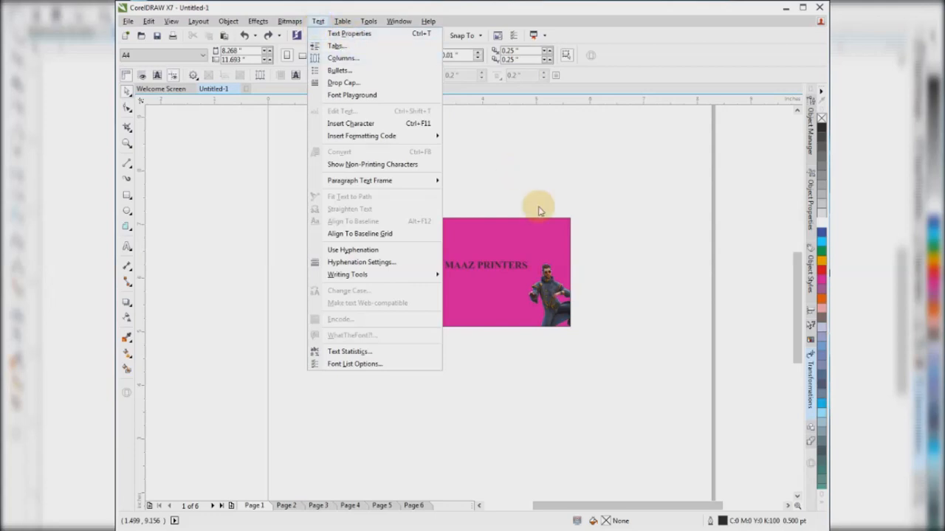
Step: Move the company name below the pink card and add a second line reading "All Types of Printing"
click(480, 267)
drag(480, 267, 484, 359)
key(F8)
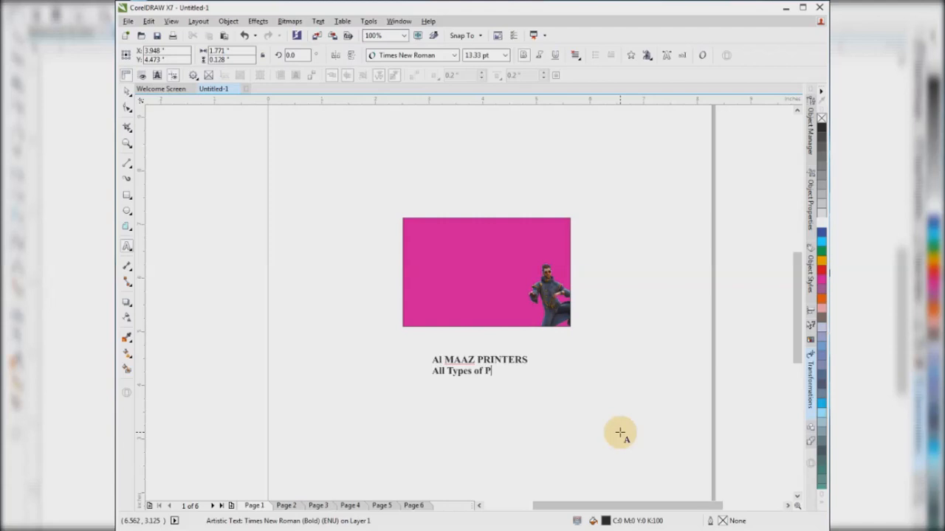
key(ctrl+space)
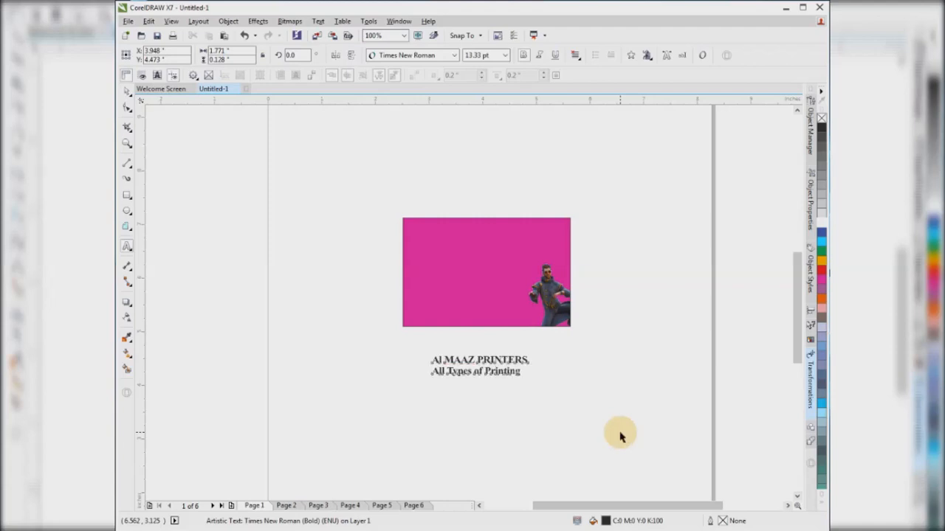
click(496, 385)
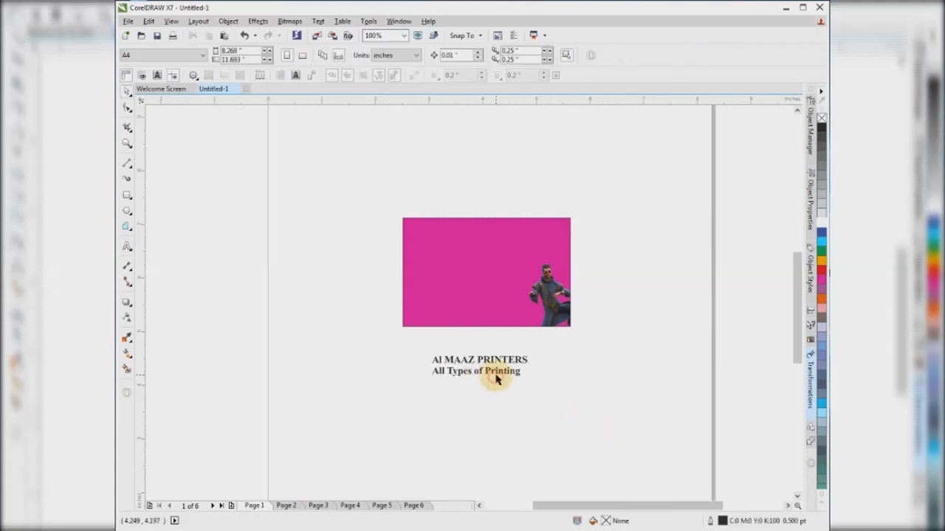
click(499, 376)
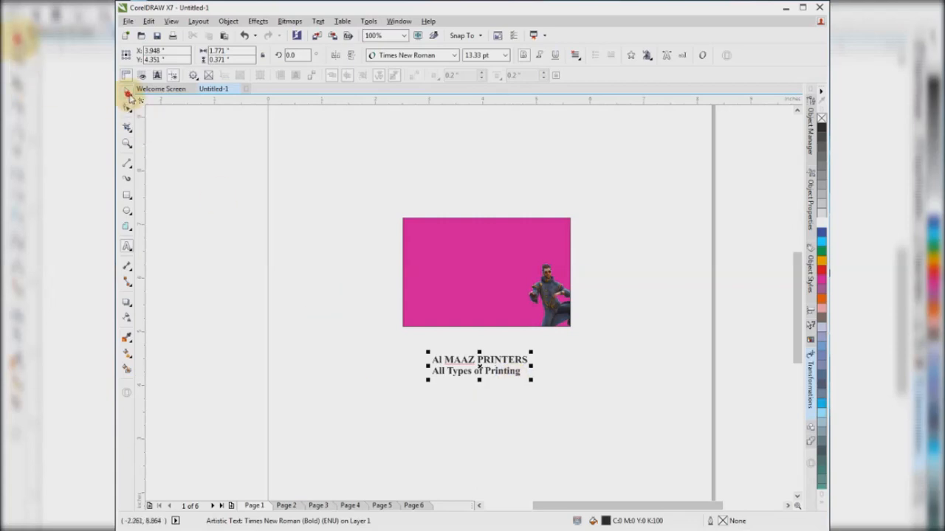
Step: Apply Force Justify alignment to both lines of the company text
click(127, 94)
click(128, 250)
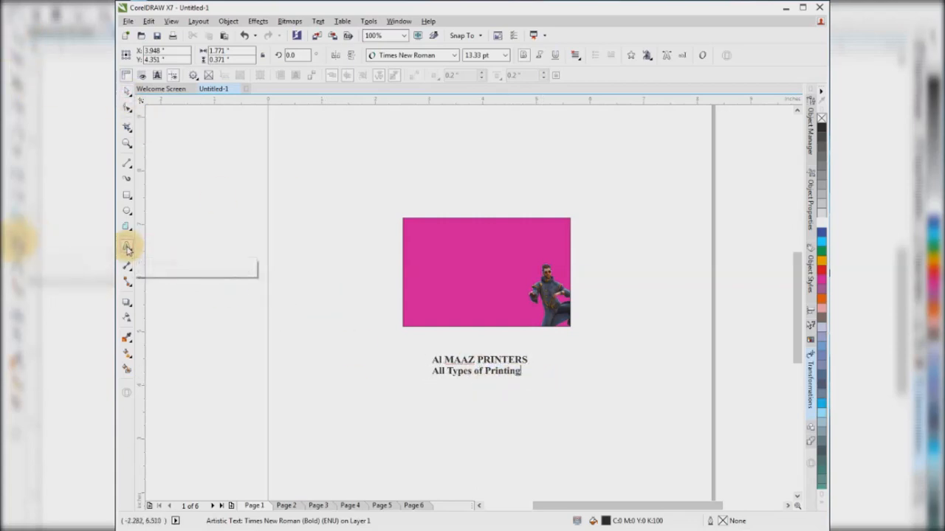
drag(532, 386, 426, 359)
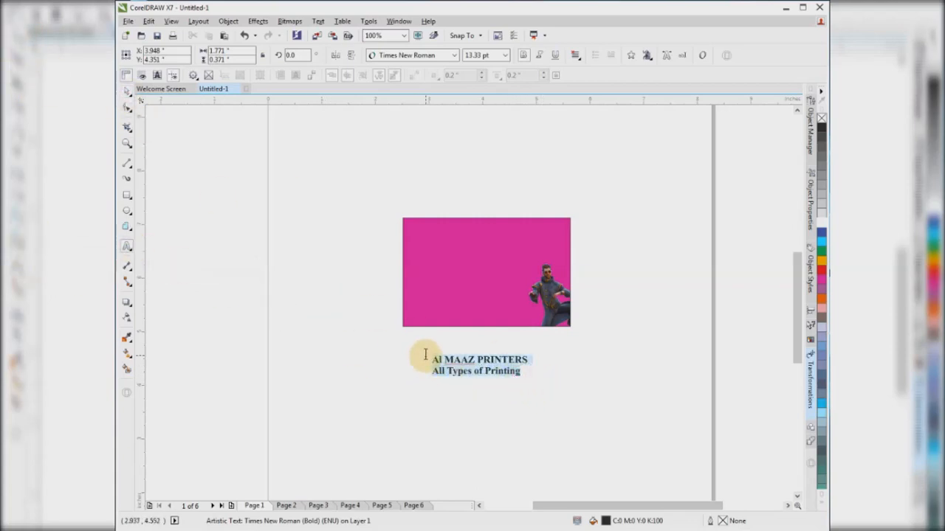
click(579, 64)
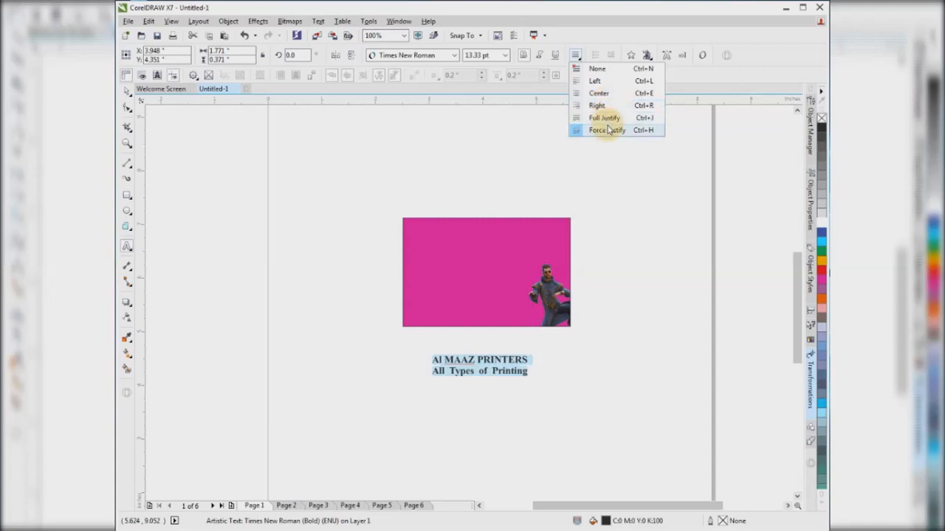
click(606, 130)
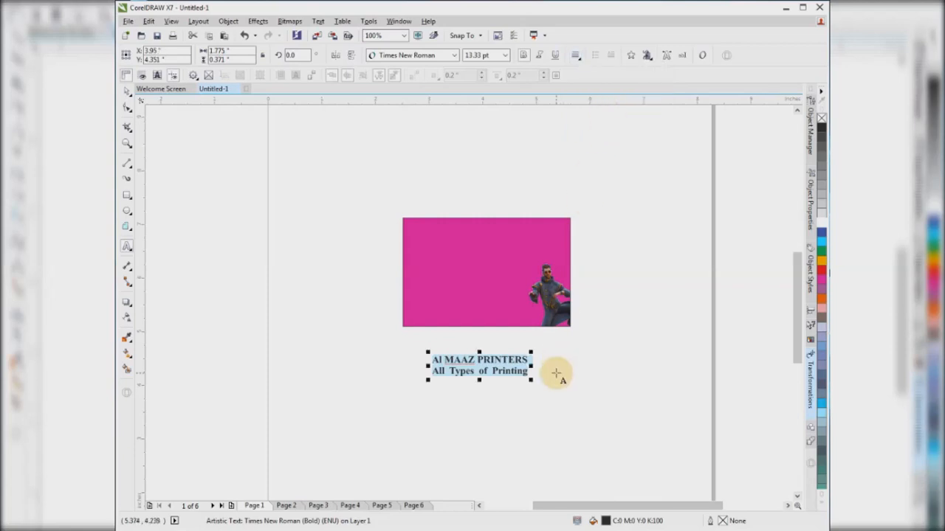
Step: Set both lines of the company text to left alignment
drag(530, 373, 437, 360)
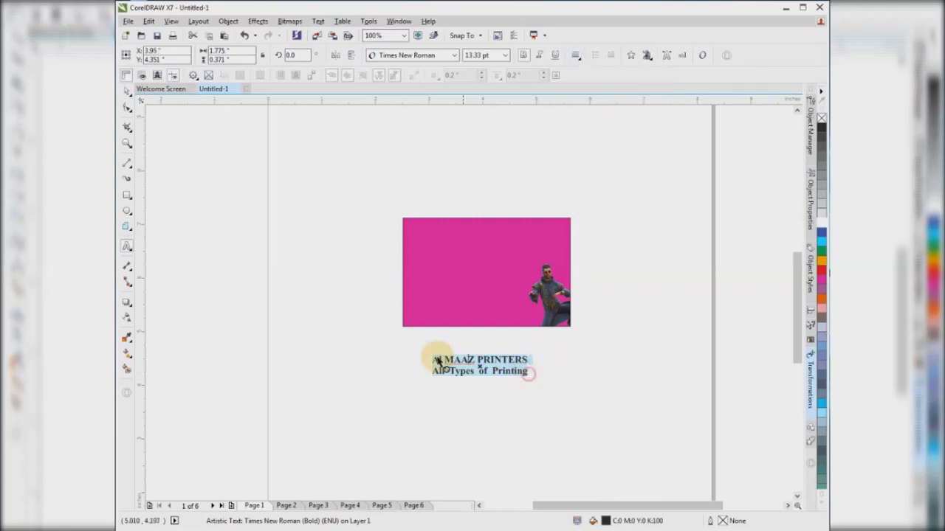
click(576, 55)
click(599, 80)
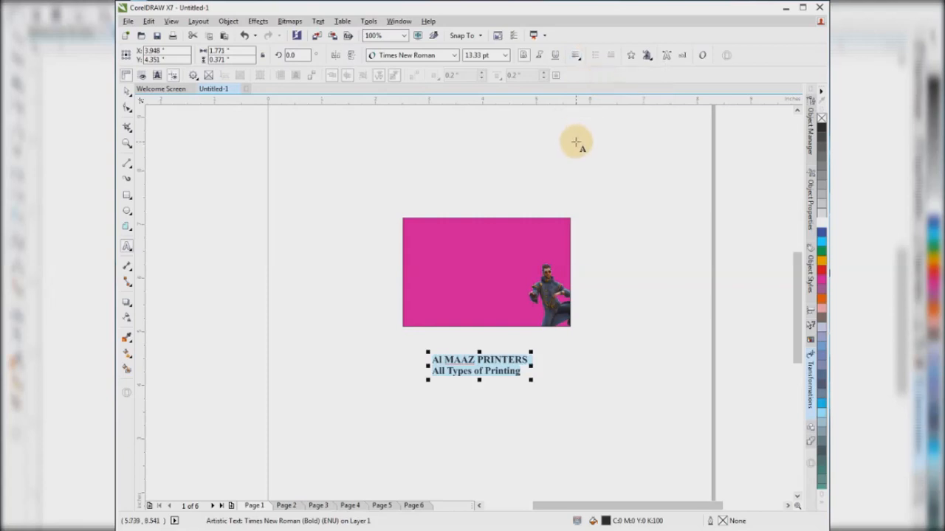
click(126, 94)
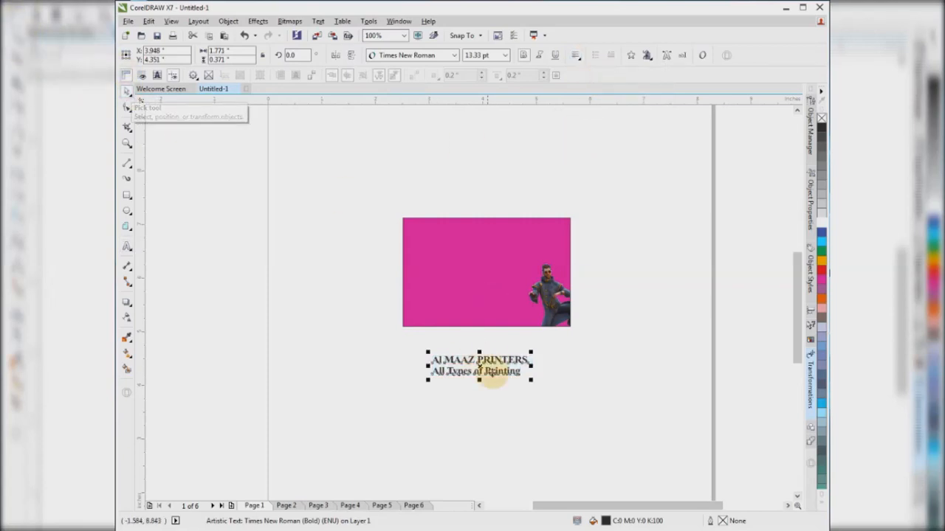
Step: Draw a circle about 1.53 inches in diameter above and to the left of the pink card
click(317, 21)
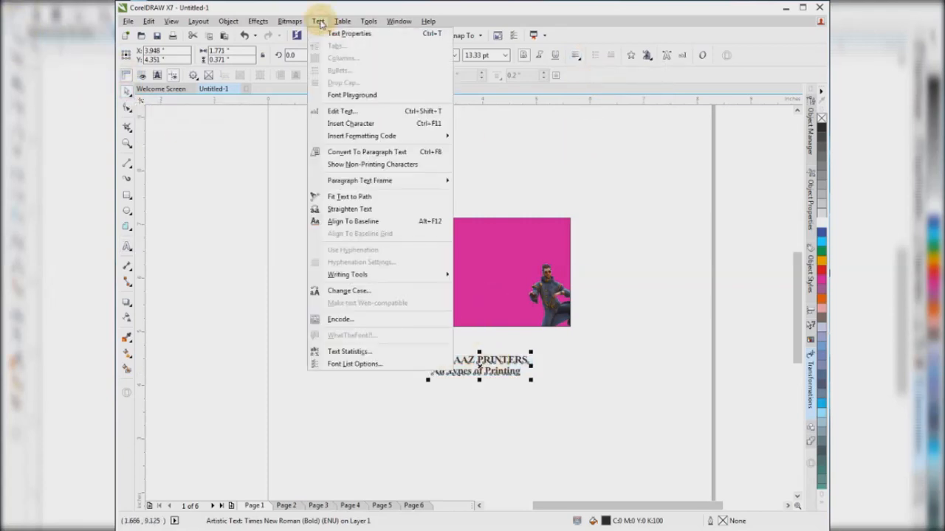
click(561, 151)
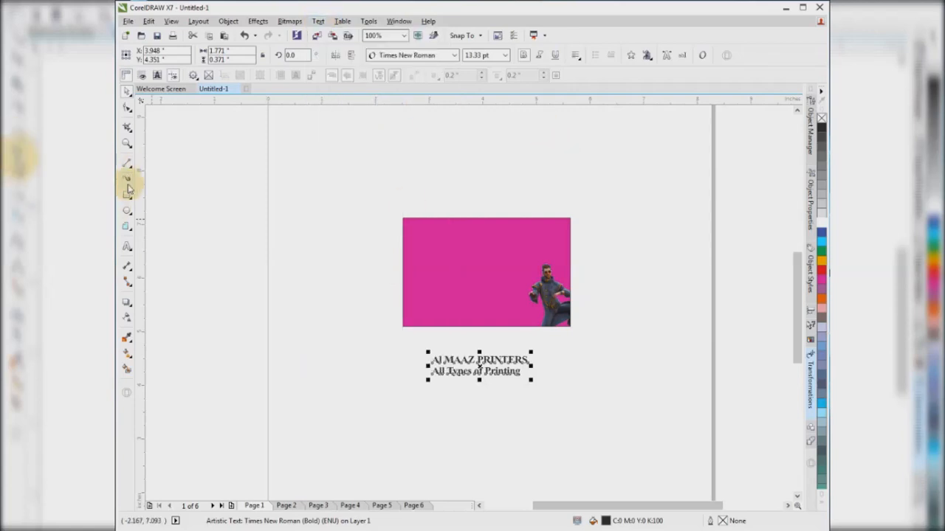
click(129, 212)
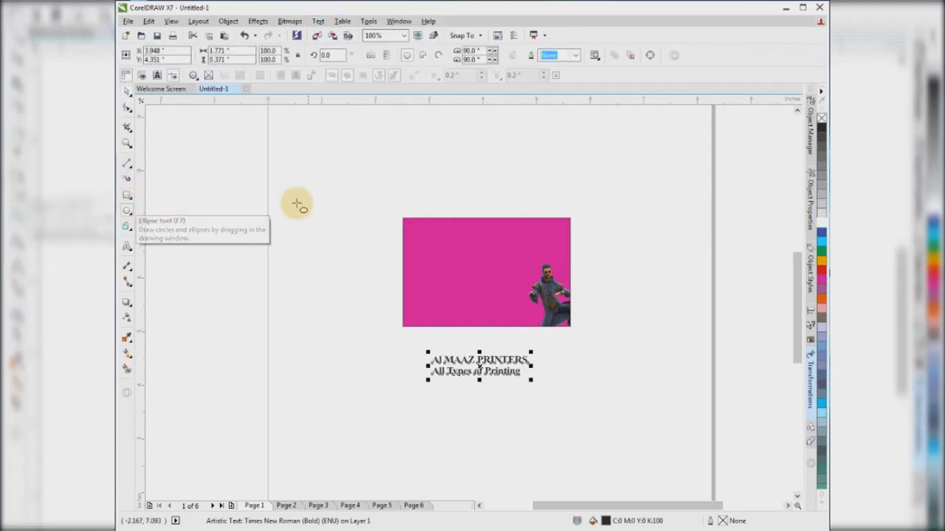
click(299, 143)
drag(311, 157, 384, 228)
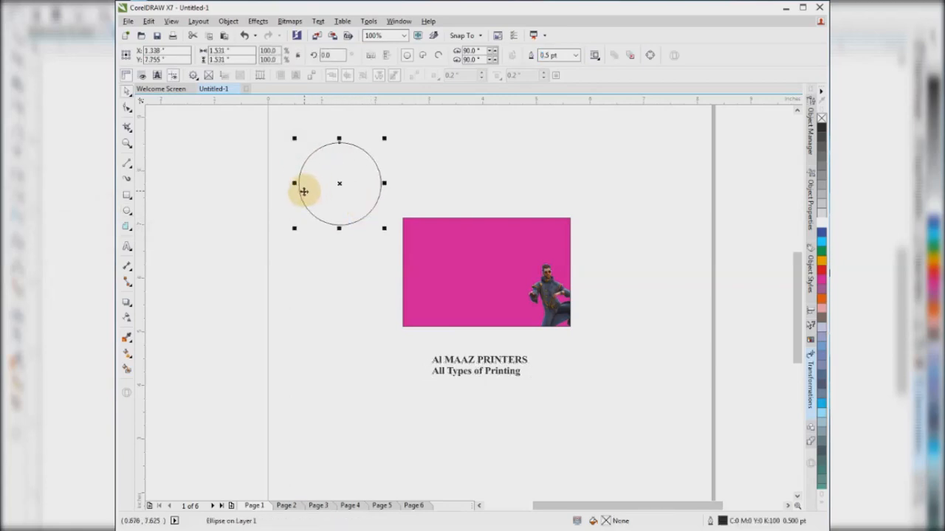
Step: Draw a straight horizontal line above the pink card, to the right of the circle
click(127, 164)
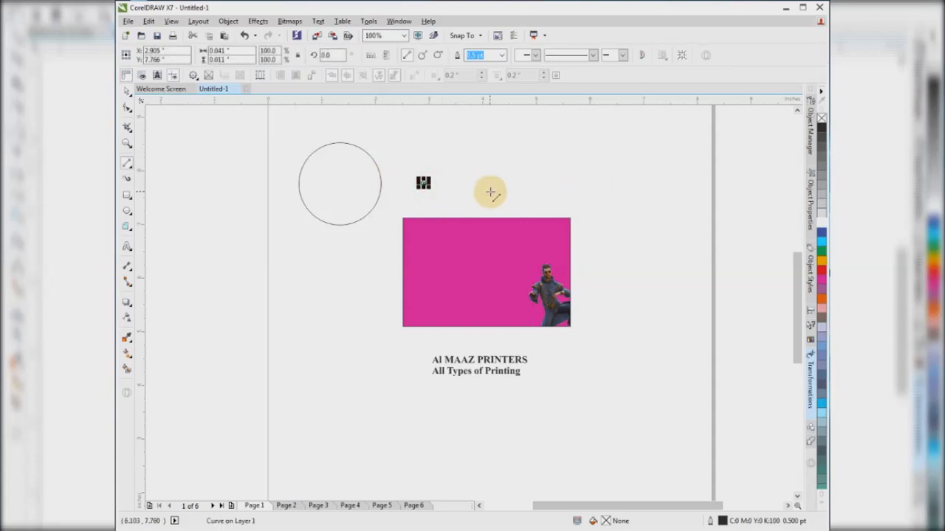
click(421, 173)
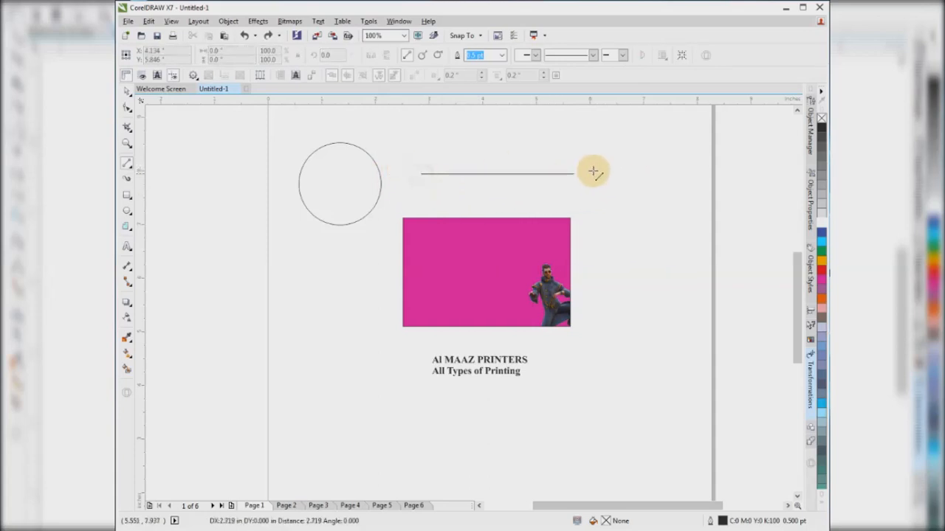
click(616, 172)
Step: Add two nodes along the line and convert the segments on both sides of the first added node to curves
click(127, 107)
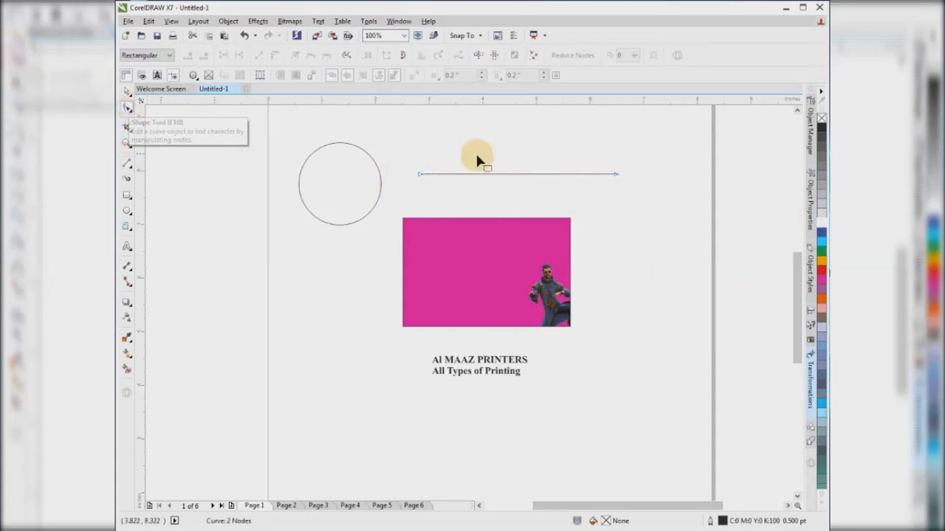
click(453, 174)
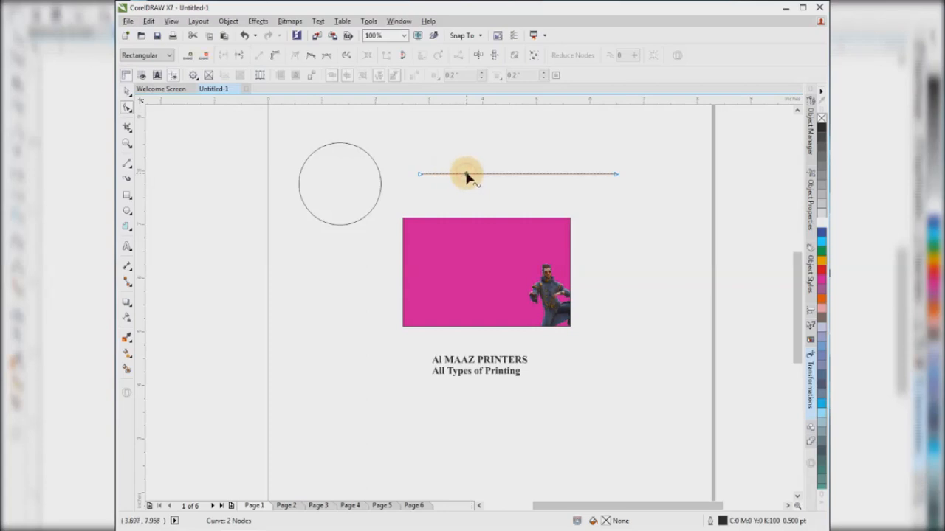
double_click(466, 175)
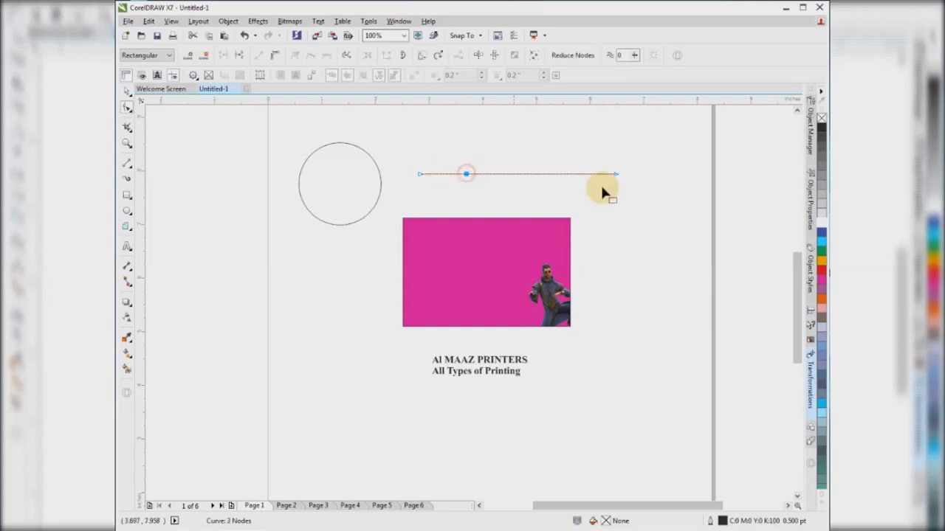
double_click(541, 175)
click(466, 174)
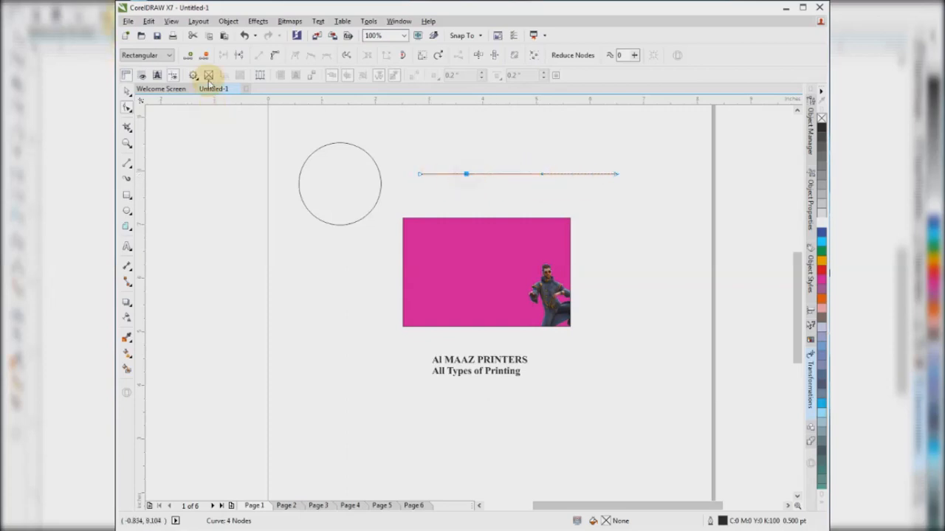
click(273, 55)
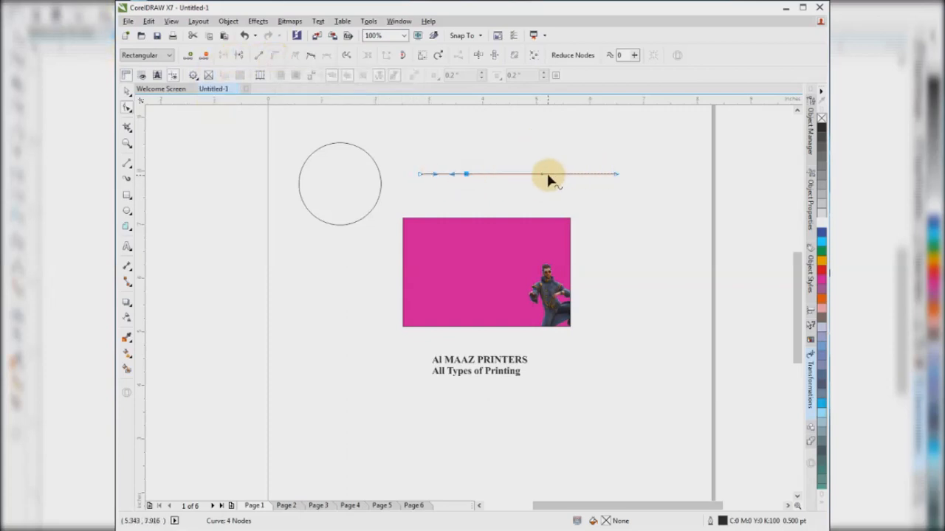
click(274, 55)
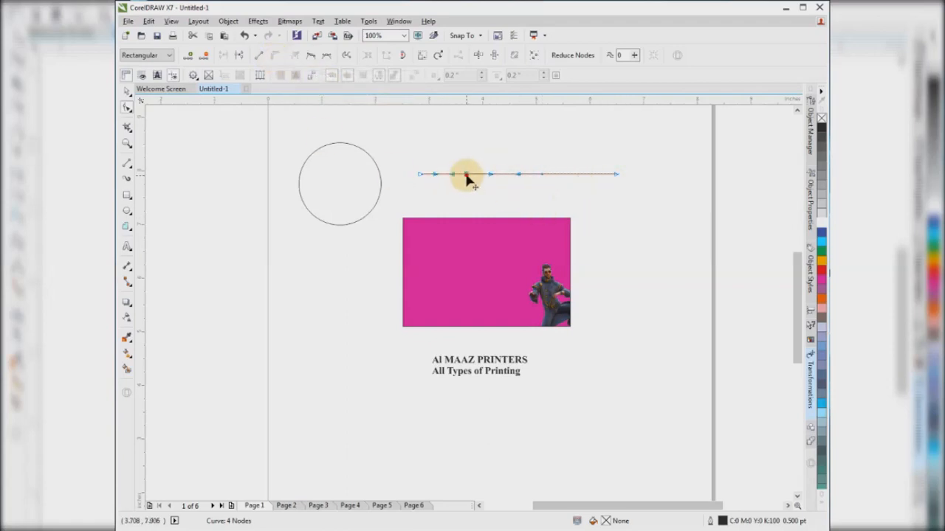
Step: Raise the first added node and pull the next node's handle downward to bend the line into a wave
drag(466, 175, 462, 148)
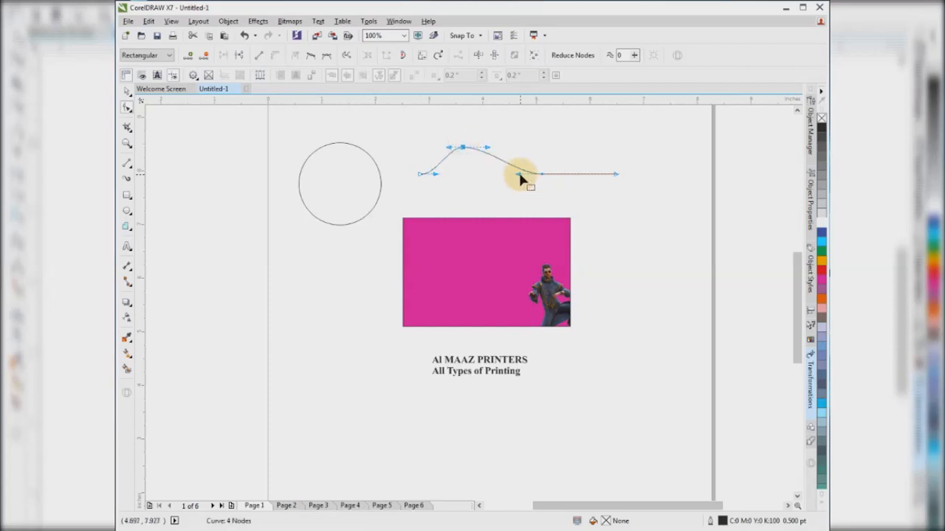
drag(518, 176, 522, 196)
key(space)
key(space)
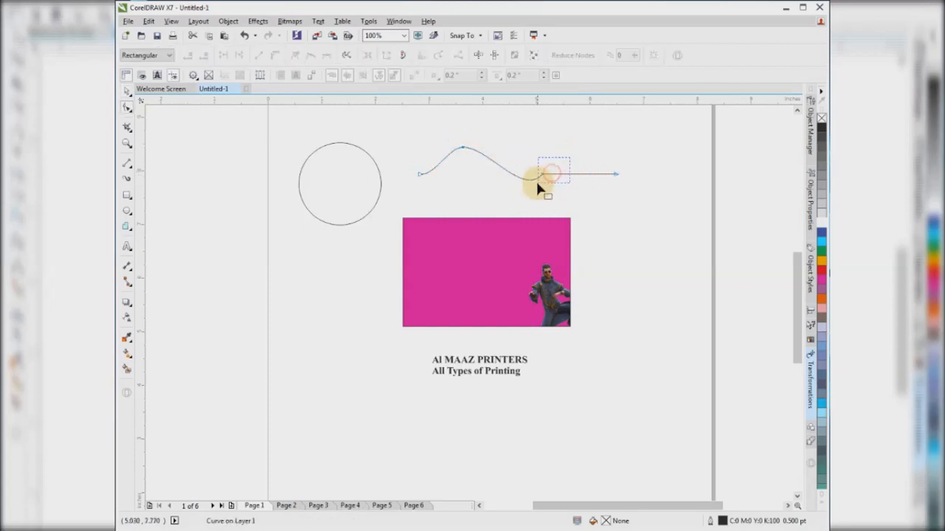
Step: Delete the second added node and adjust the remaining nodes and handles to reshape the line into a gentler wave
drag(538, 186, 538, 189)
key(Delete)
drag(465, 150, 485, 167)
click(550, 176)
drag(550, 177, 546, 197)
mouse_move(489, 169)
mouse_down()
mouse_move(489, 145)
mouse_move(489, 158)
mouse_up()
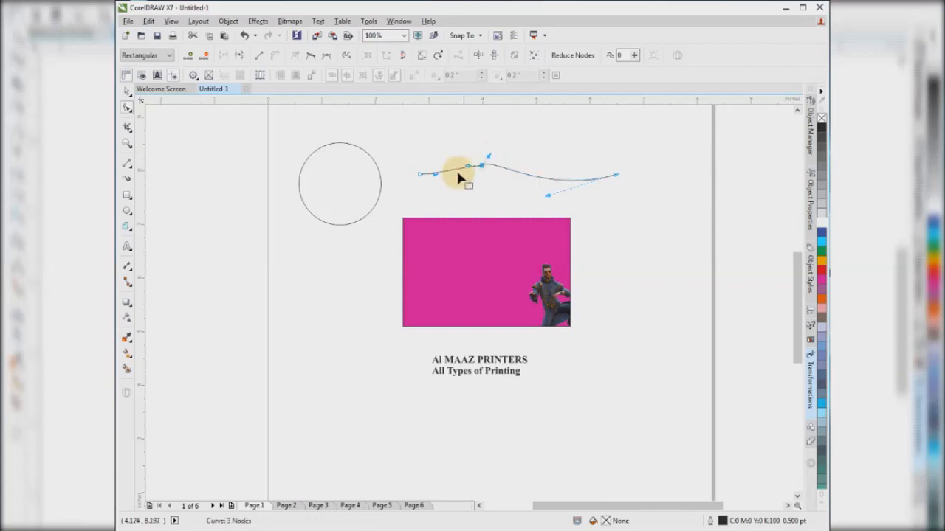
drag(436, 177, 428, 148)
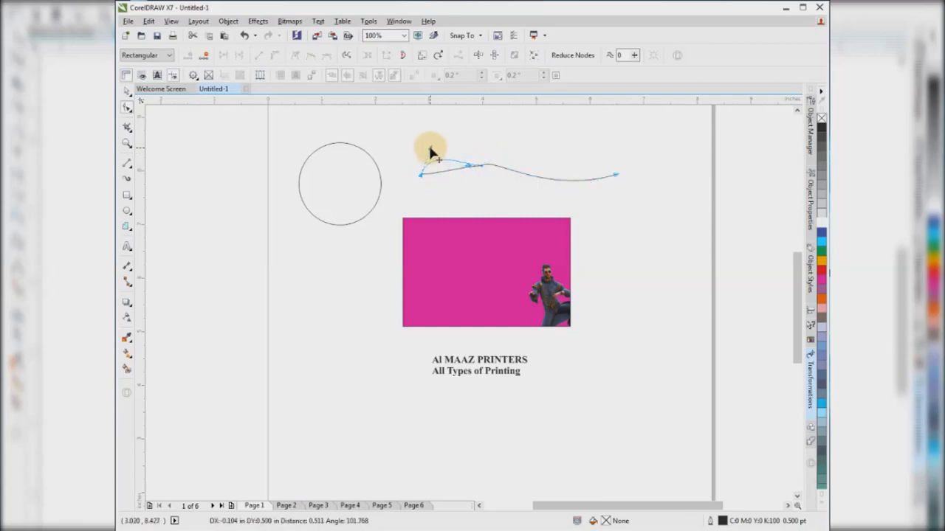
Step: Add extra nodes on the wavy line and delete unneeded middle nodes to smooth it, then deselect it
double_click(530, 177)
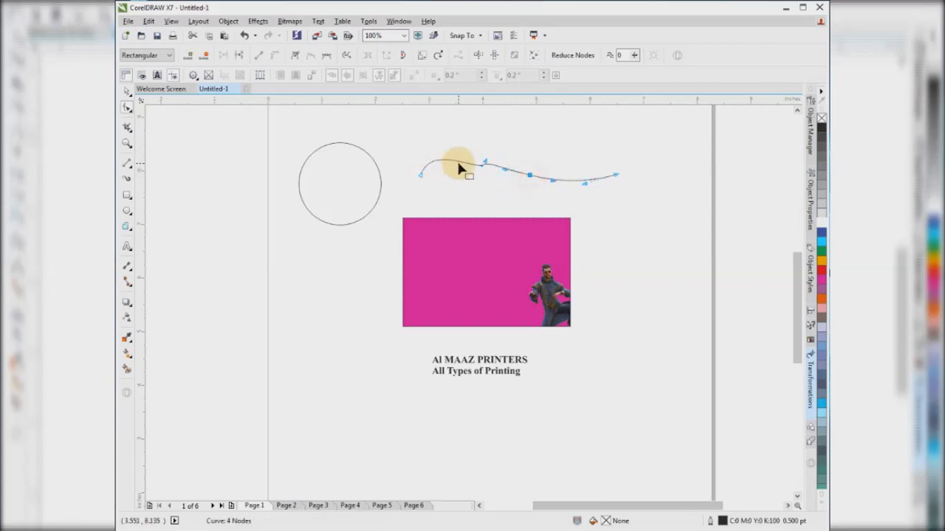
double_click(459, 161)
drag(495, 181, 497, 183)
key(Delete)
click(534, 211)
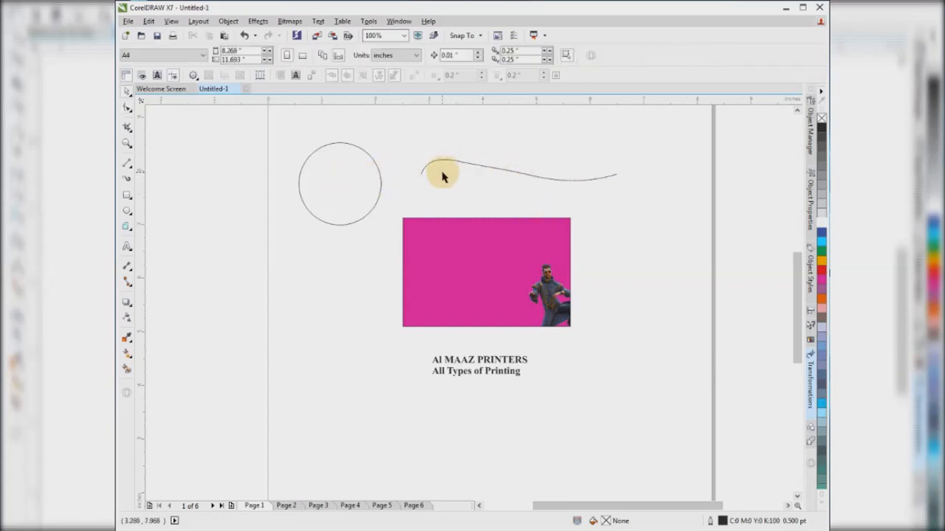
click(341, 172)
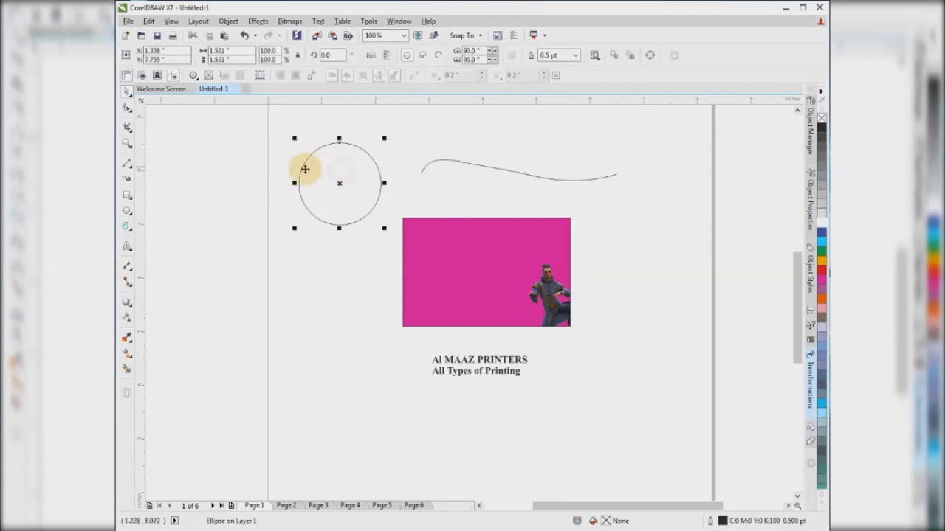
click(471, 361)
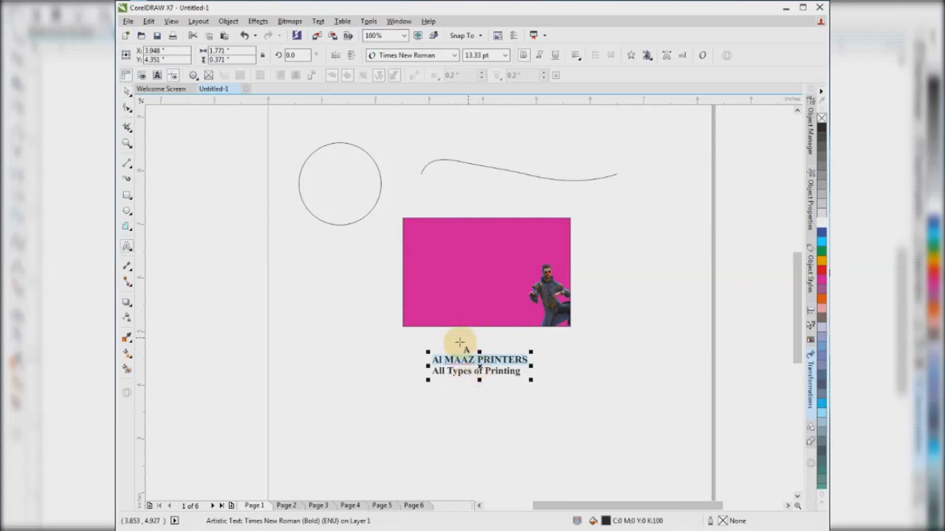
click(361, 149)
key(ctrl+z)
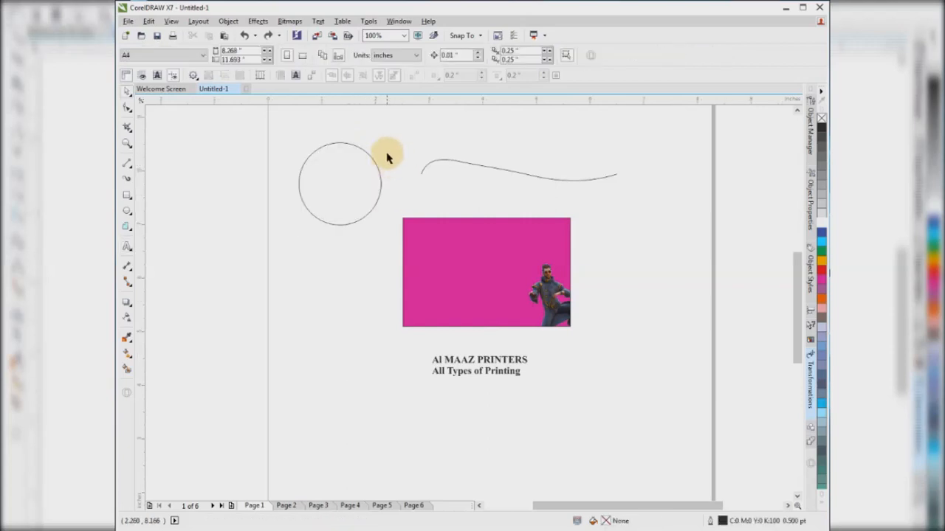
Step: Fit new artistic text reading "AL MAAZ PRINTERS" around the top of the circle
click(336, 144)
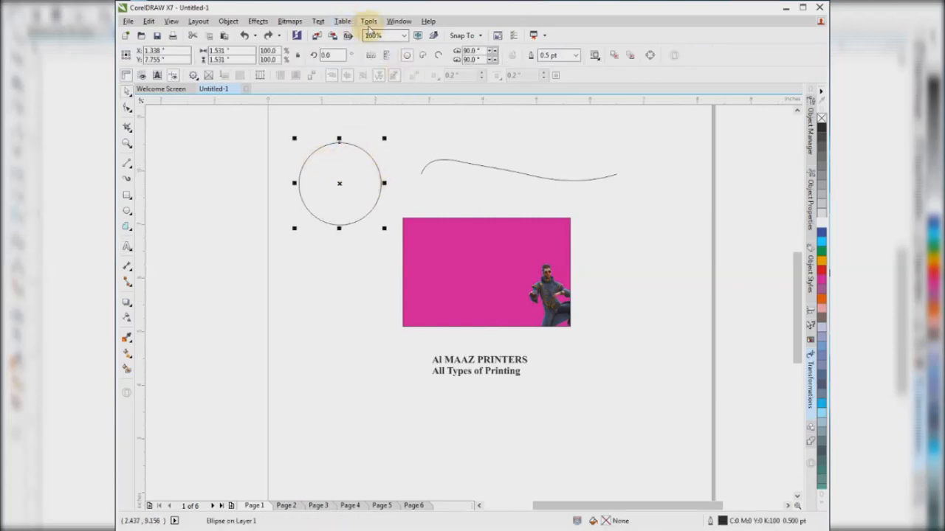
click(317, 21)
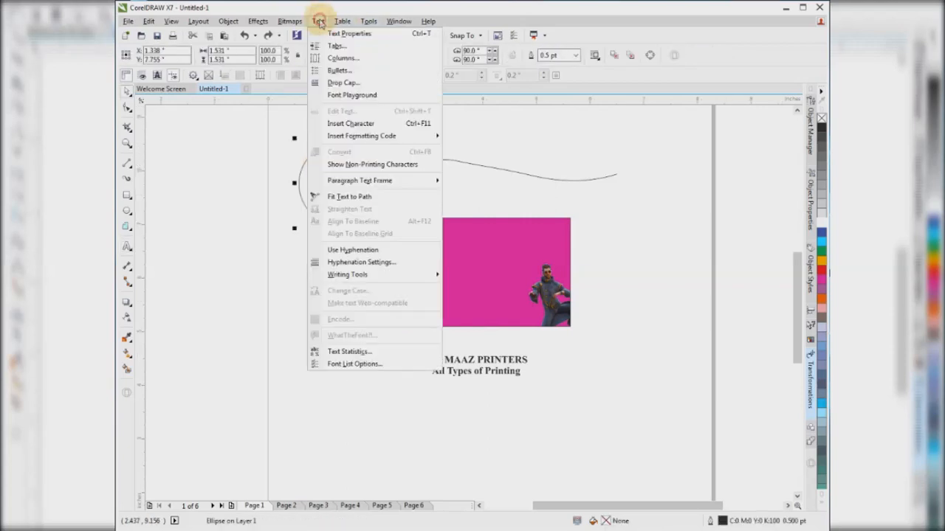
click(350, 197)
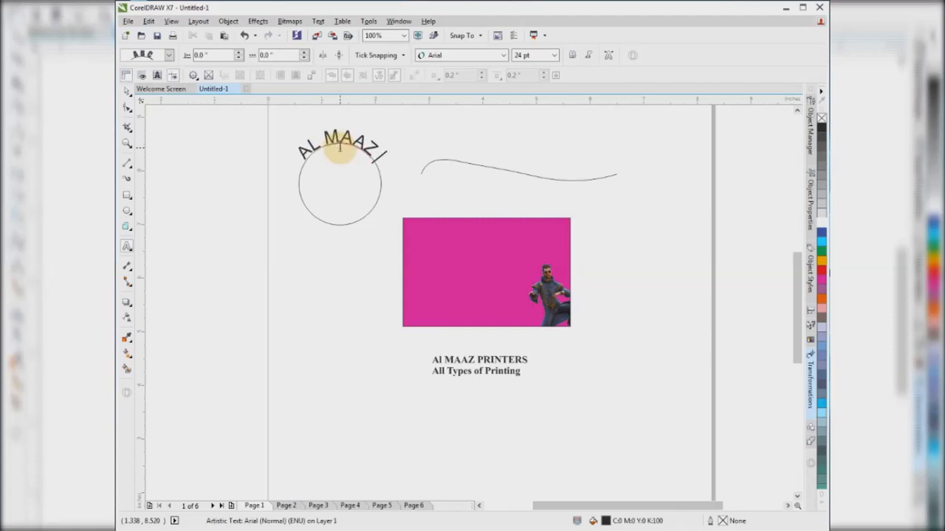
text(PRINTERS)
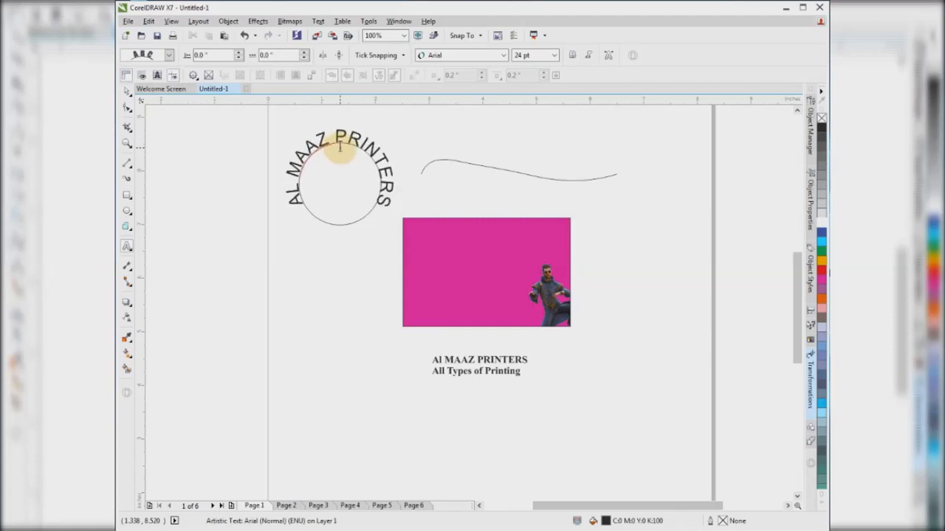
key(ctrl+space)
click(405, 112)
Step: Make the text on the circle bold and set its size to 20 pt
click(364, 143)
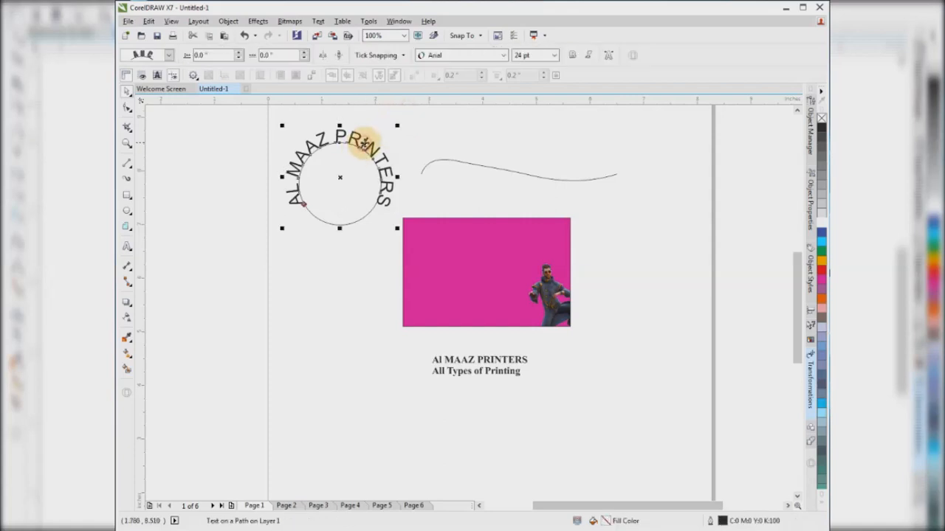
click(503, 57)
click(503, 57)
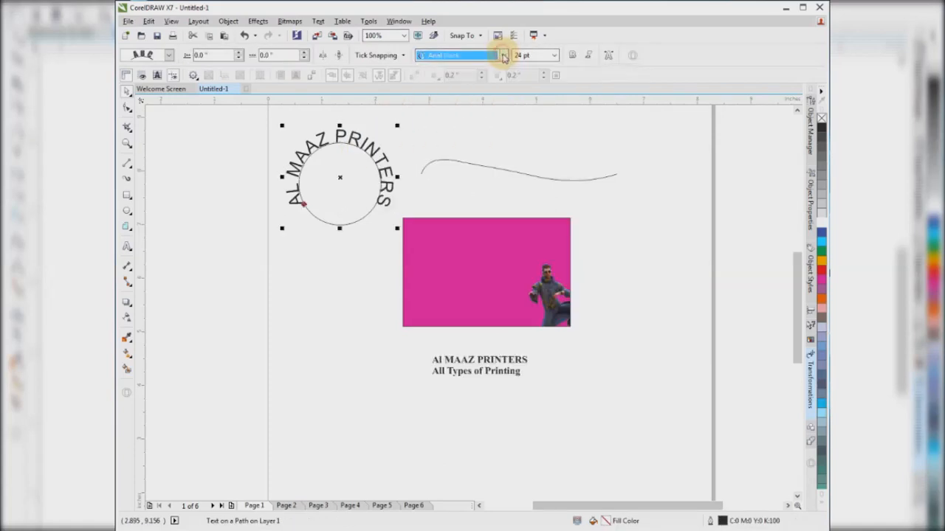
click(575, 58)
double_click(527, 54)
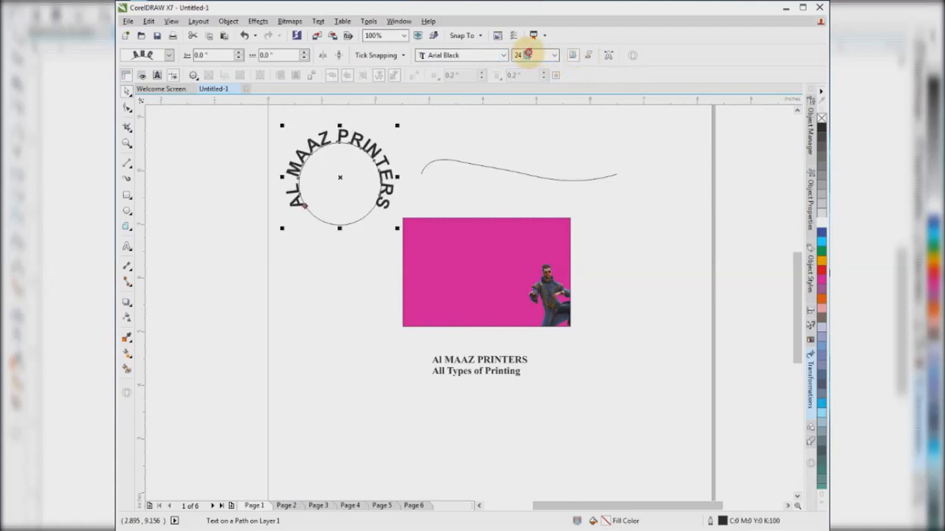
drag(535, 57, 478, 70)
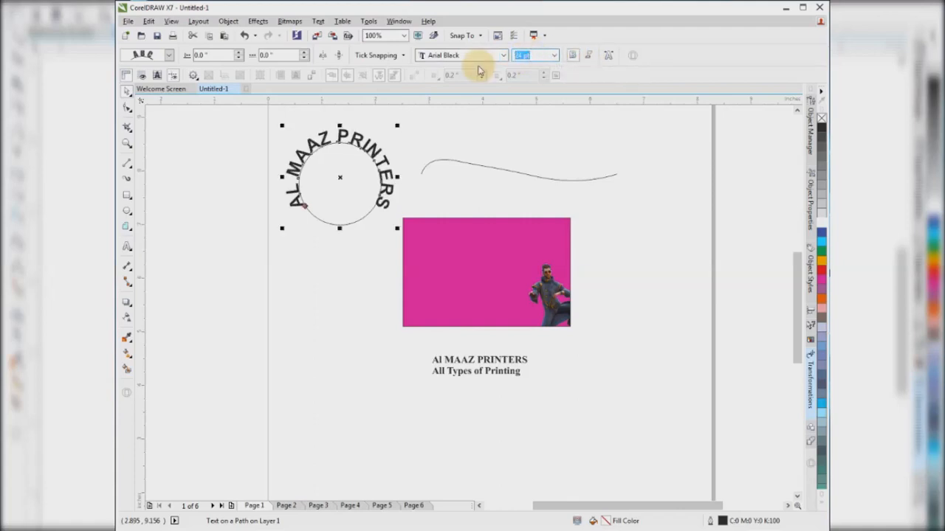
text(20)
key(Return)
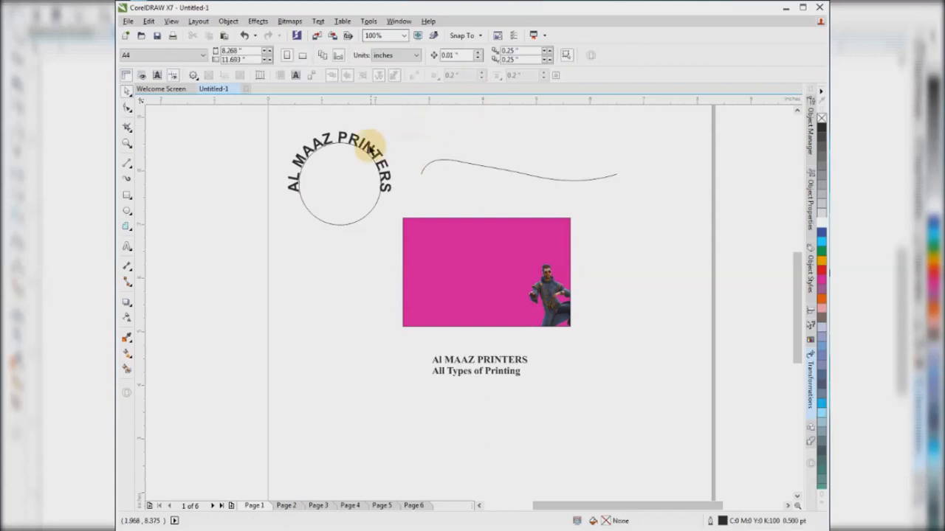
Step: Try to move the text on the circle toward the wavy line and undo the move
click(355, 141)
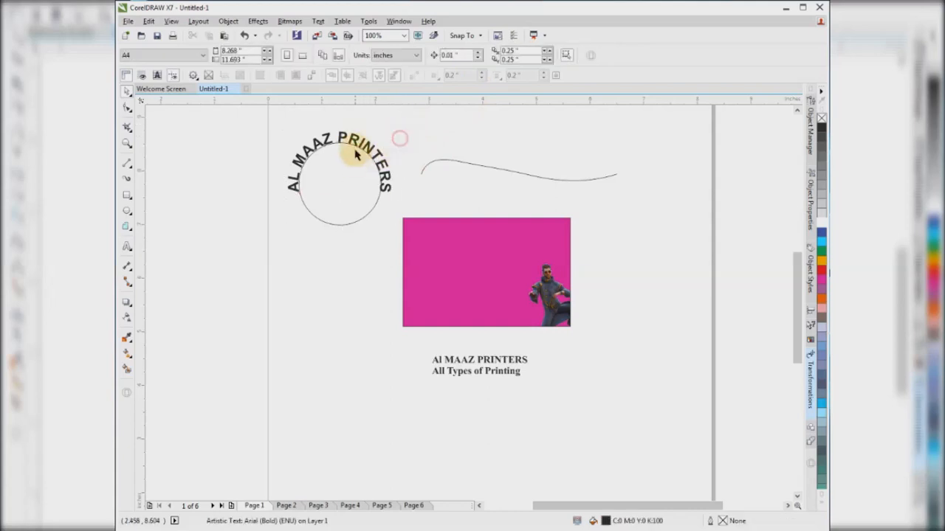
drag(386, 186, 447, 168)
key(ctrl+z)
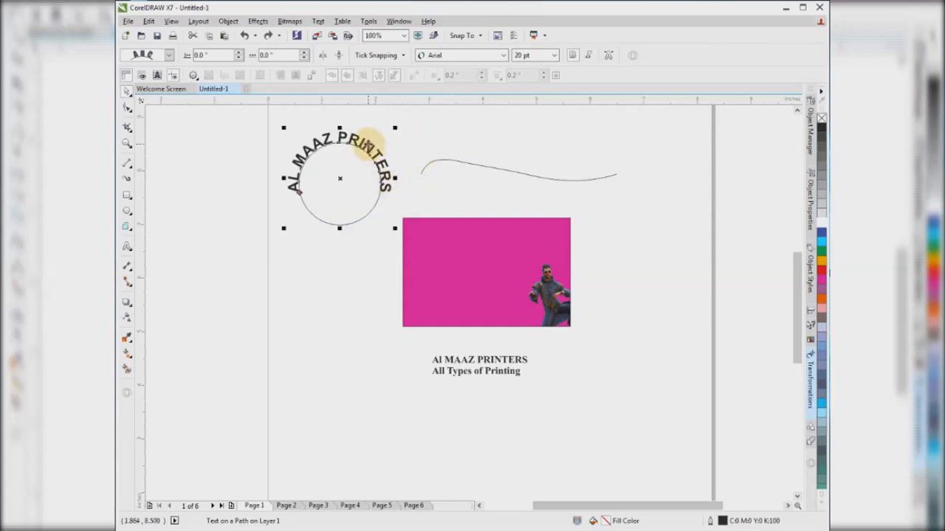
Step: Offset the text outward from the circle by about 0.125 in and deselect it
click(367, 145)
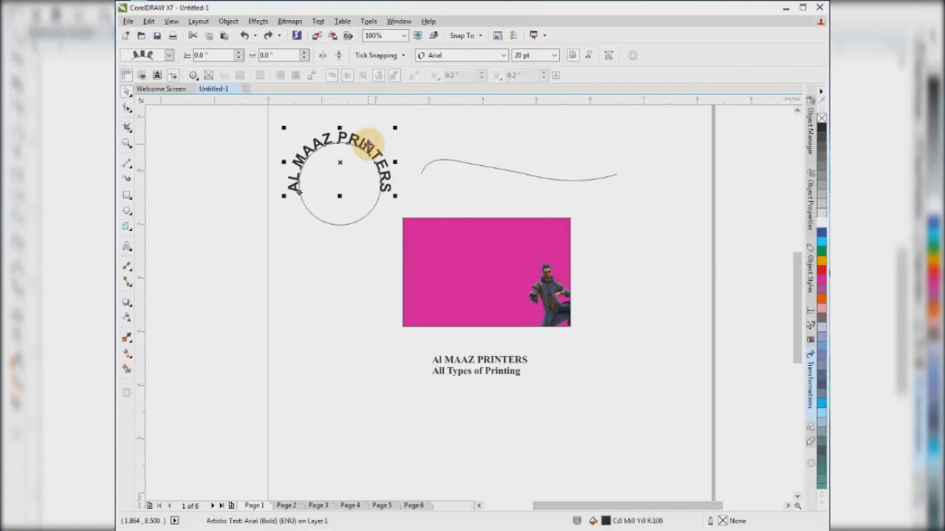
drag(366, 148, 368, 140)
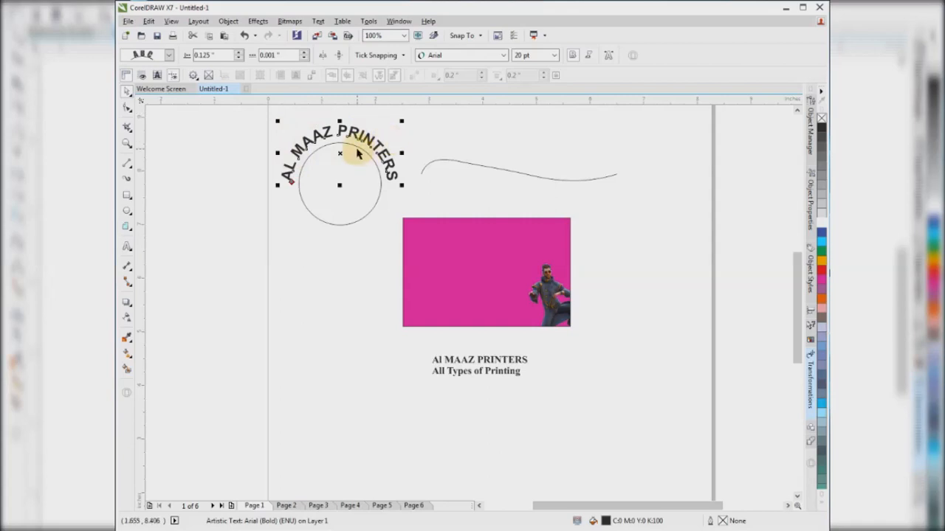
click(429, 144)
Step: Fit new text reading "AL MAAZ PRINTER" along the wavy line
click(435, 163)
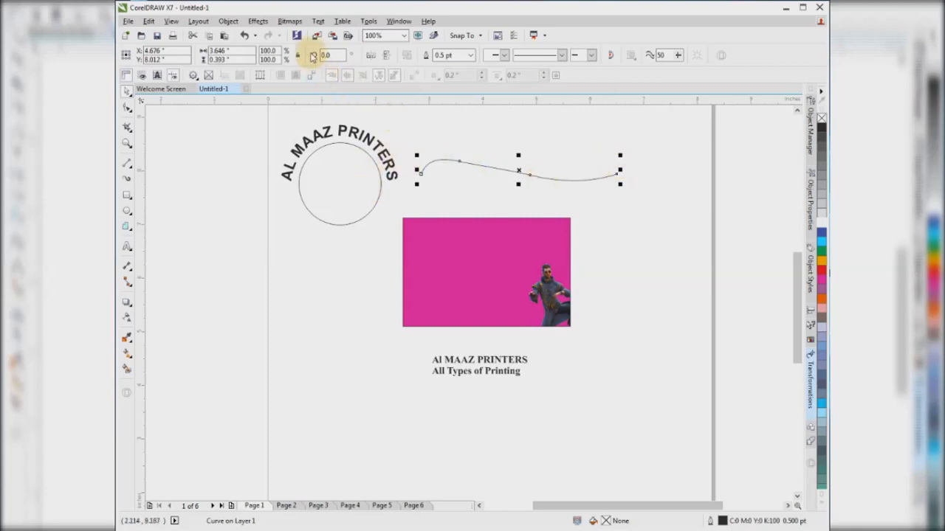
click(320, 22)
click(380, 197)
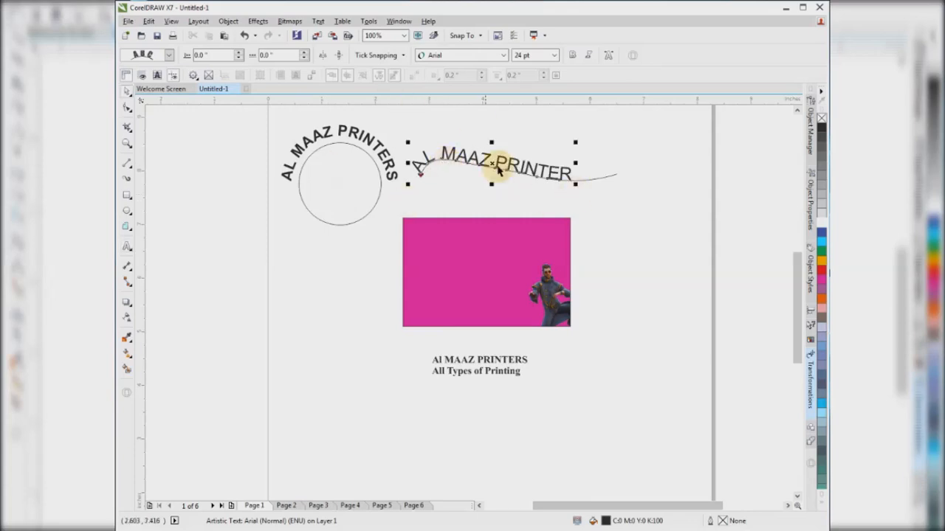
Step: Delete the circle beneath "AL MAAZ PRINTERS" while keeping its curved text
click(367, 173)
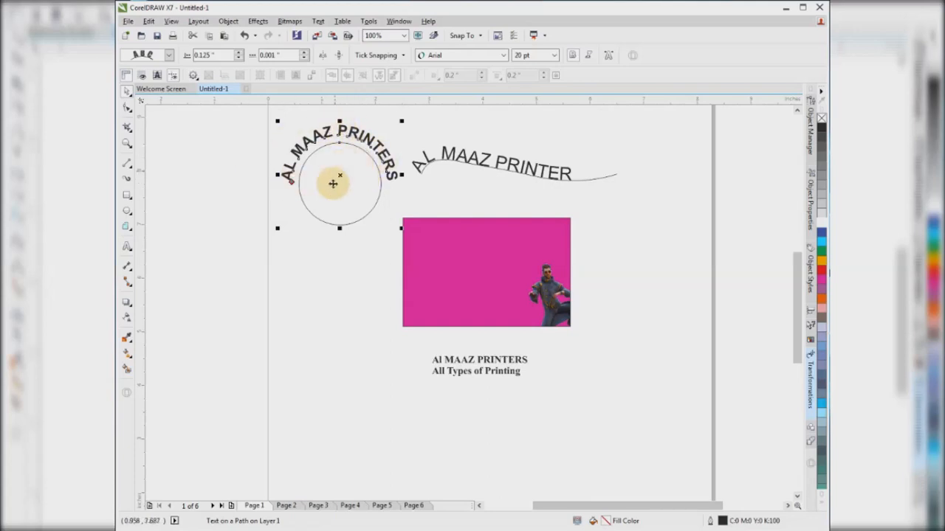
click(365, 180)
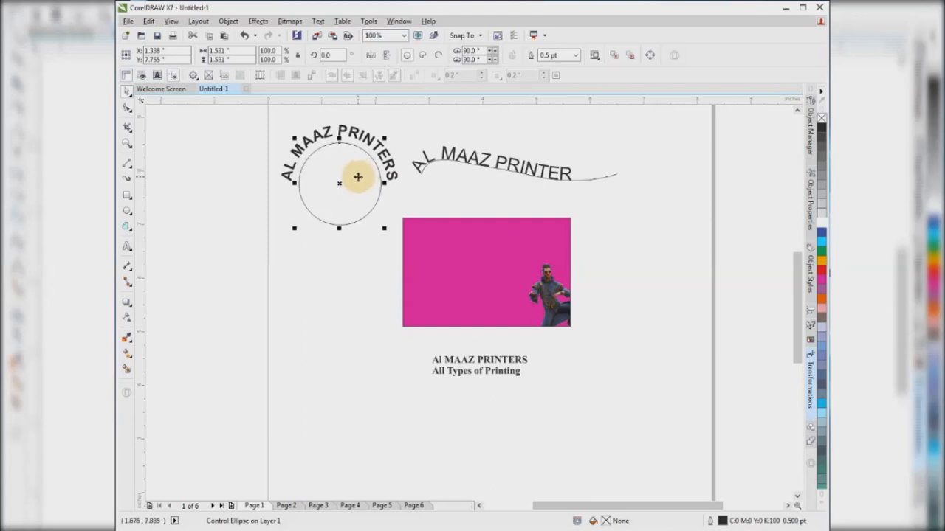
key(Delete)
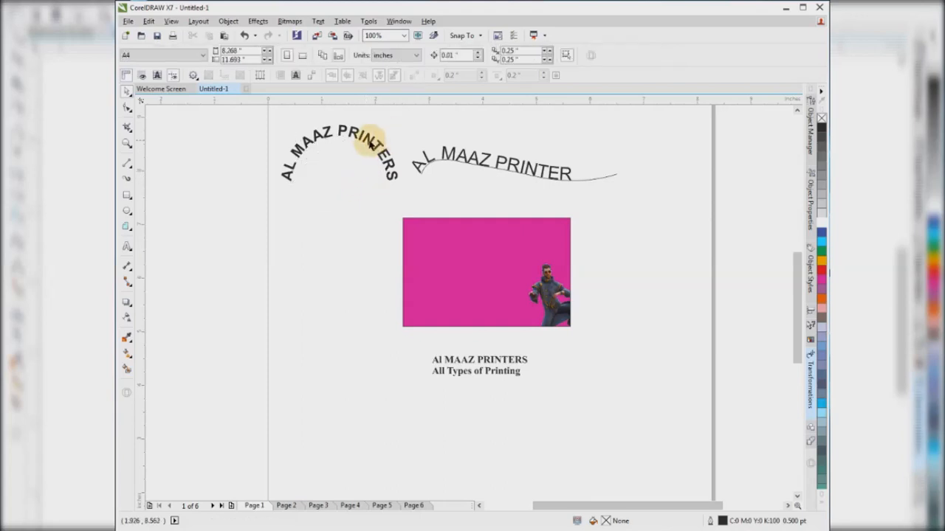
click(371, 144)
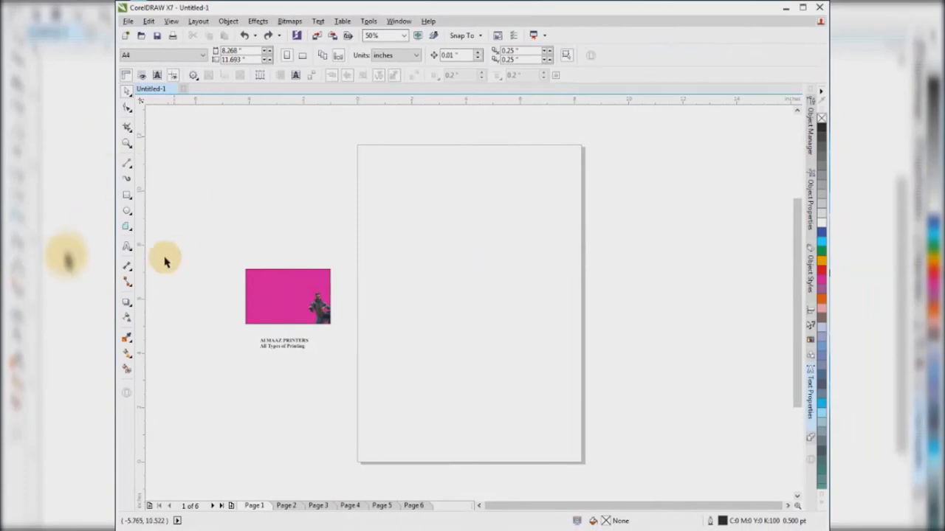
Step: Draw a trial paragraph text frame about 7.5 by 11 in on the page and delete it
click(126, 246)
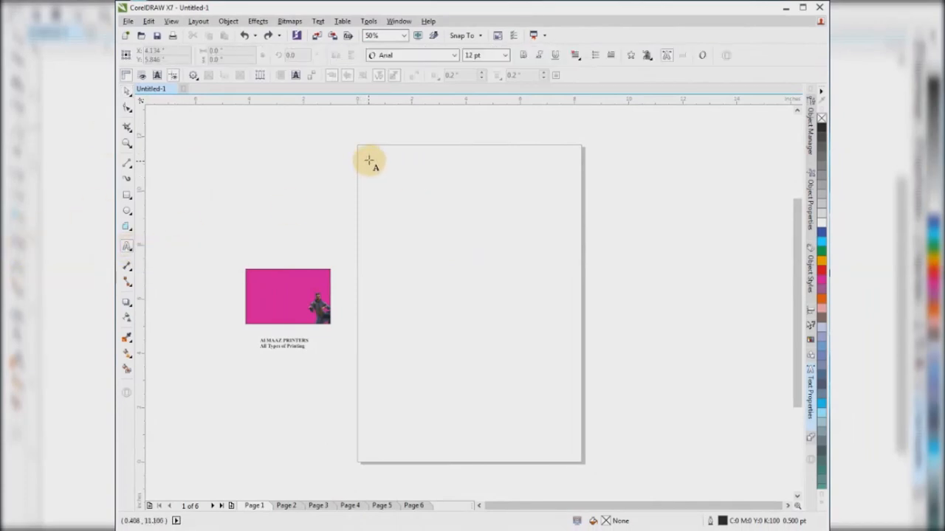
drag(367, 155, 569, 453)
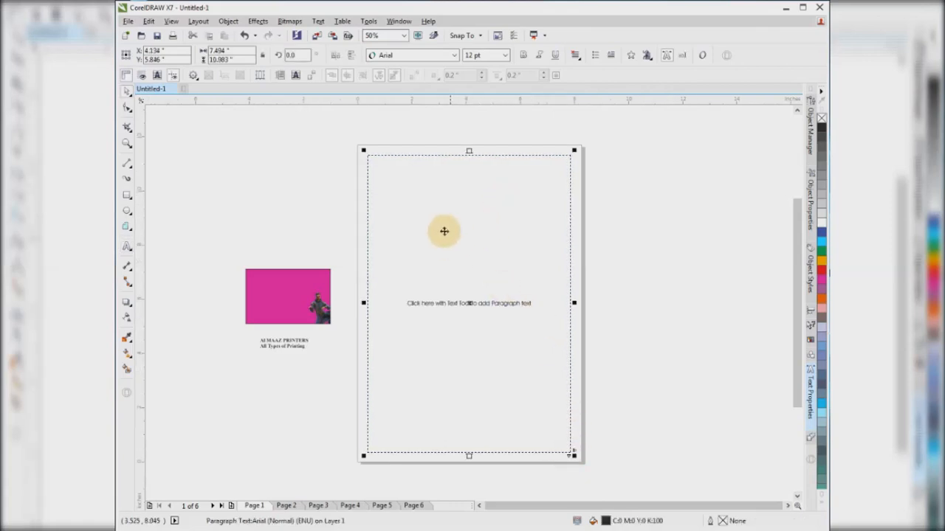
click(474, 124)
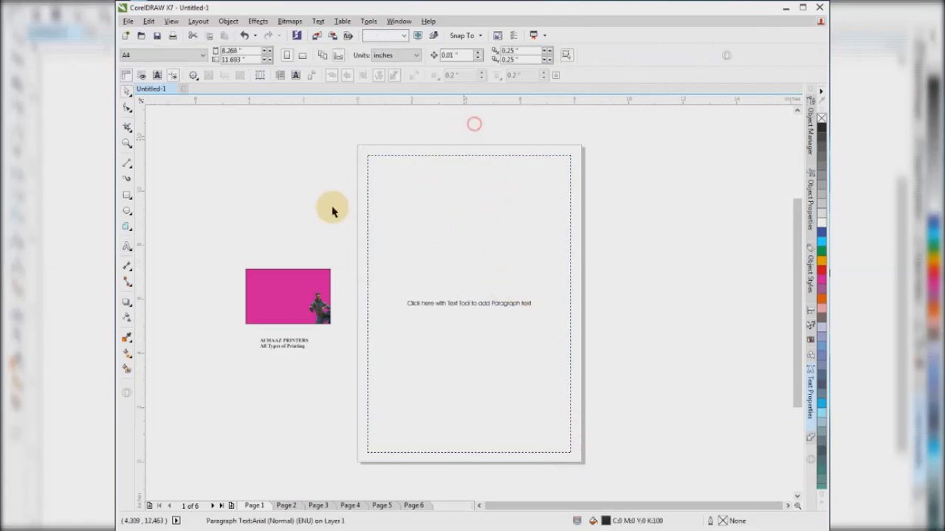
click(426, 224)
key(Delete)
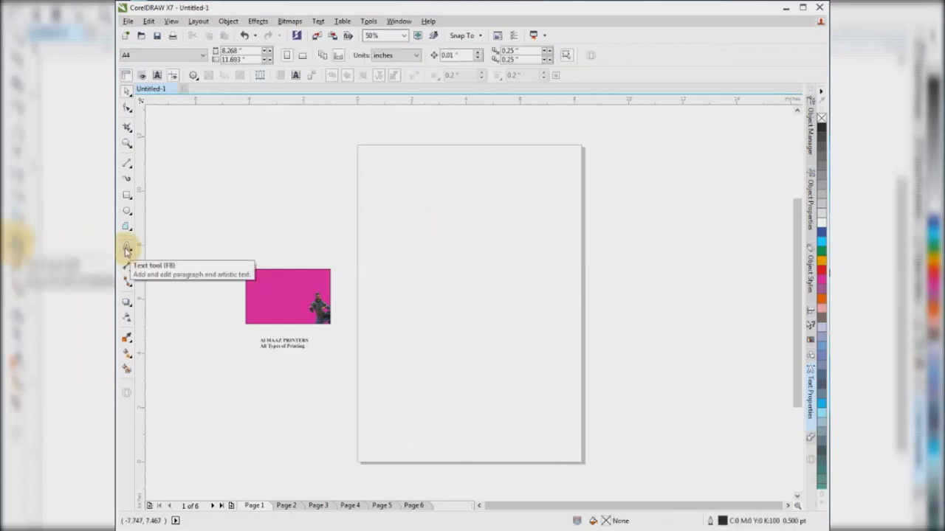
Step: Place a short trial line of artistic text in the upper part of the page and delete it
click(127, 248)
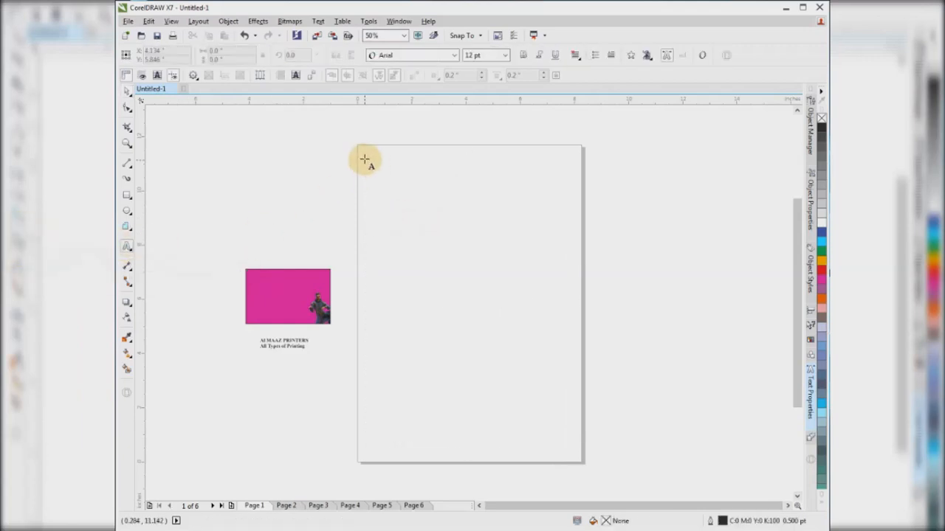
click(383, 192)
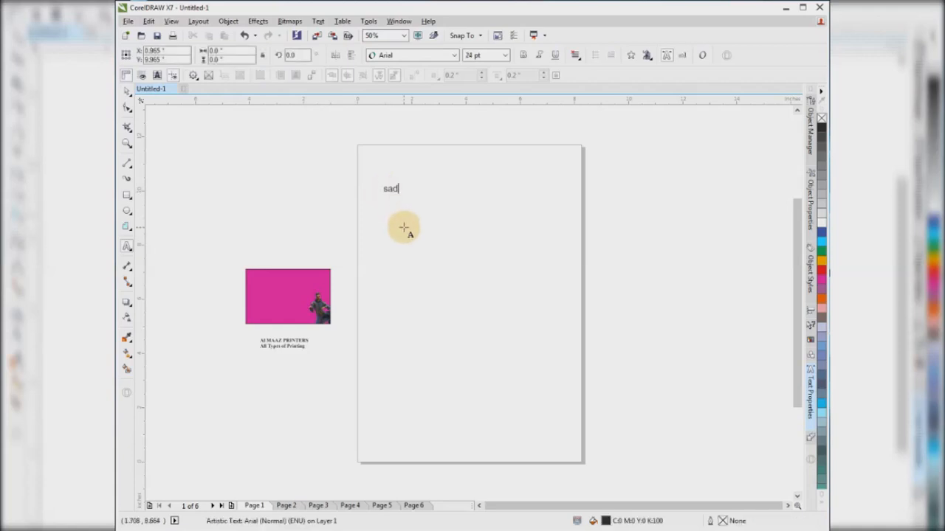
key(ctrl+space)
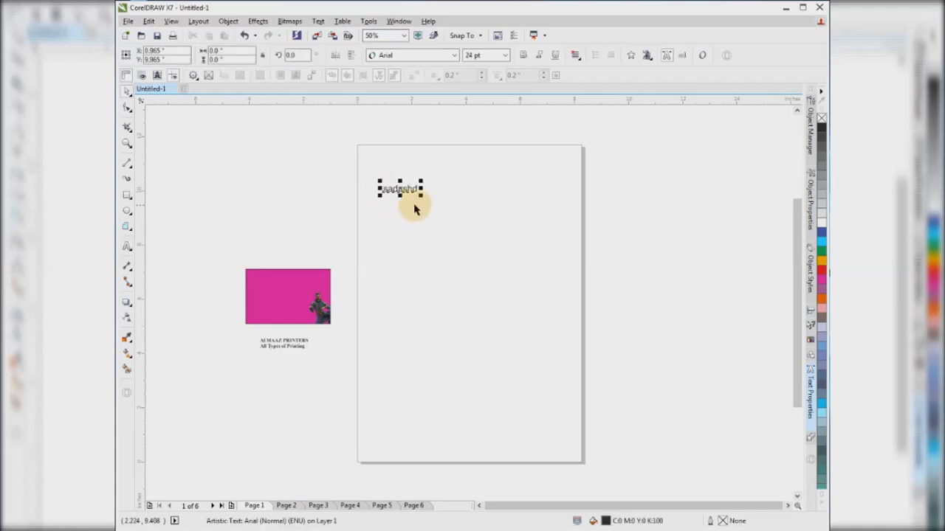
key(Delete)
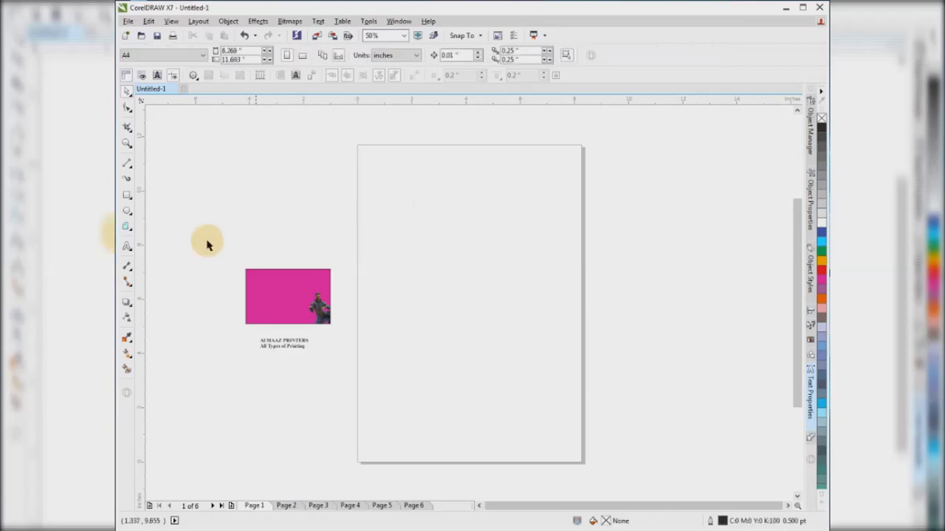
Step: Draw a paragraph text frame about 7.66 by 11.09 in just inside the page edges and deselect it
click(126, 246)
drag(366, 154, 572, 451)
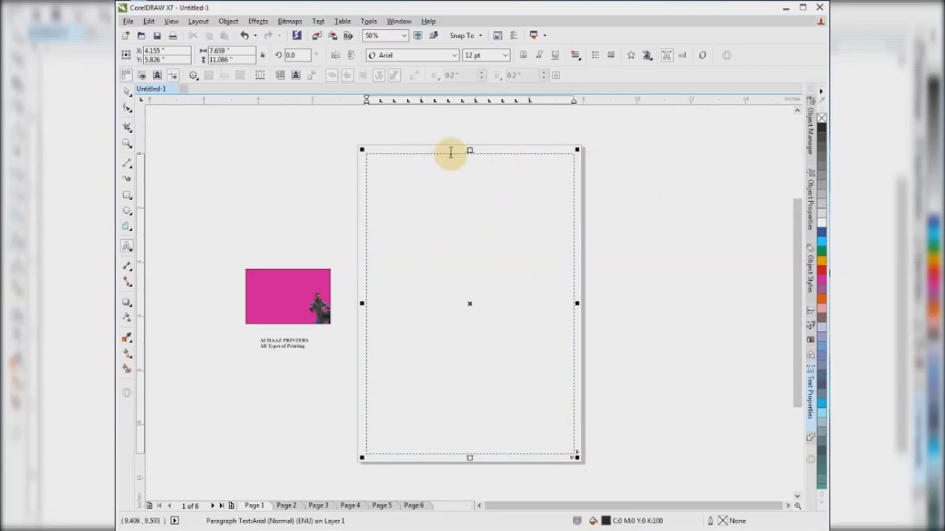
key(ctrl+space)
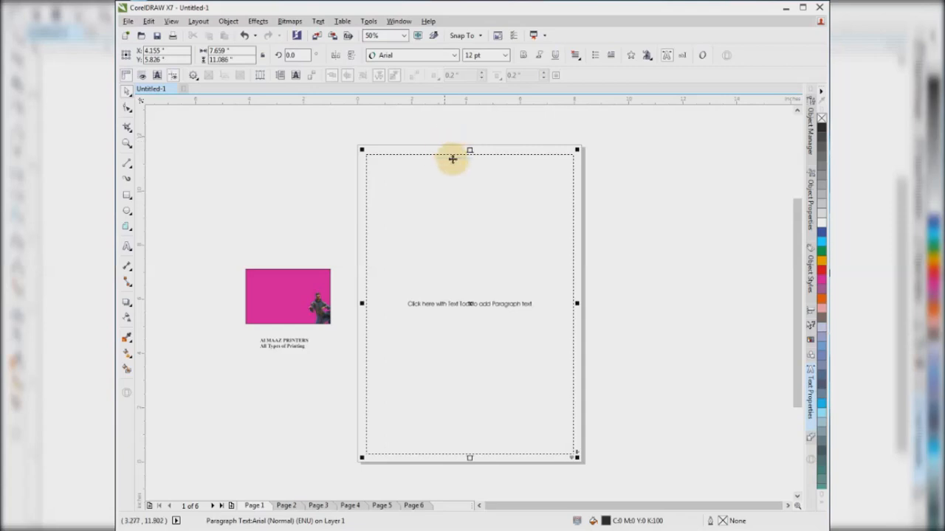
click(412, 133)
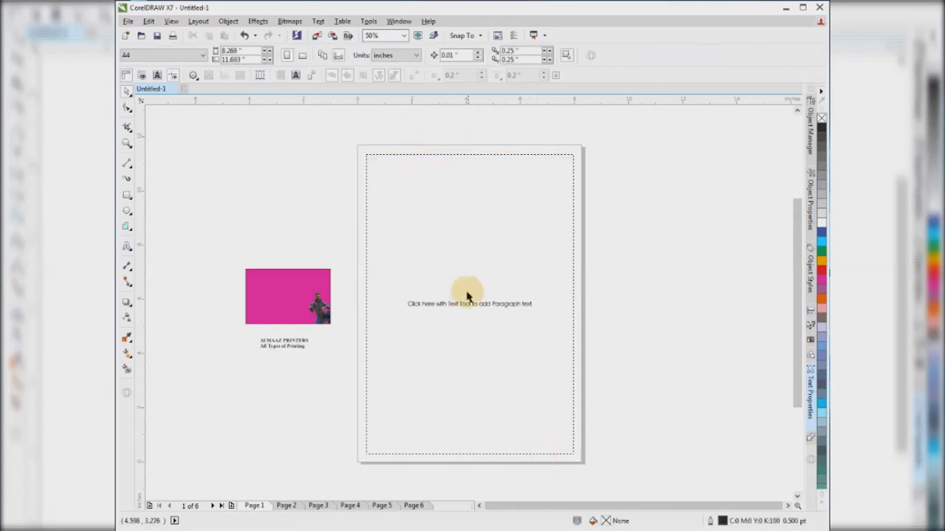
Step: Copy all the text from MAtter.txt on the desktop, return to CorelDRAW and select the paragraph text frame
click(513, 528)
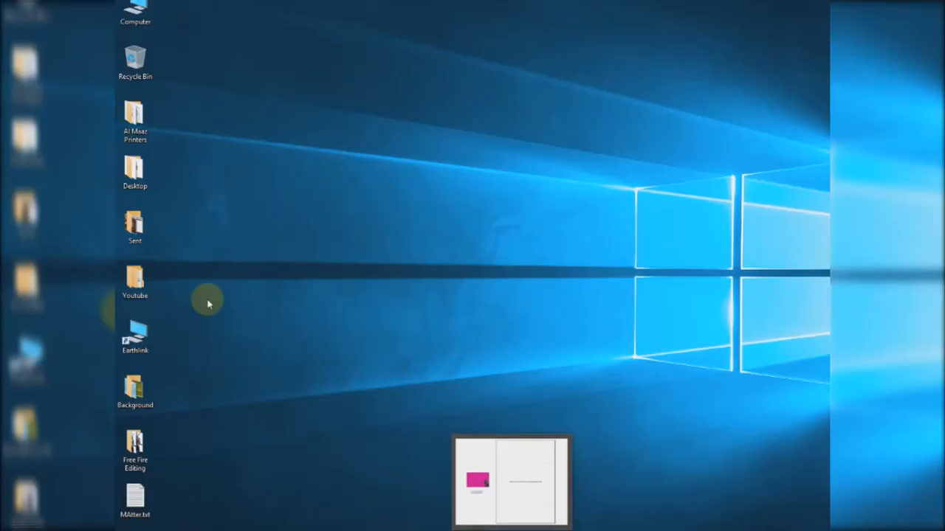
double_click(145, 495)
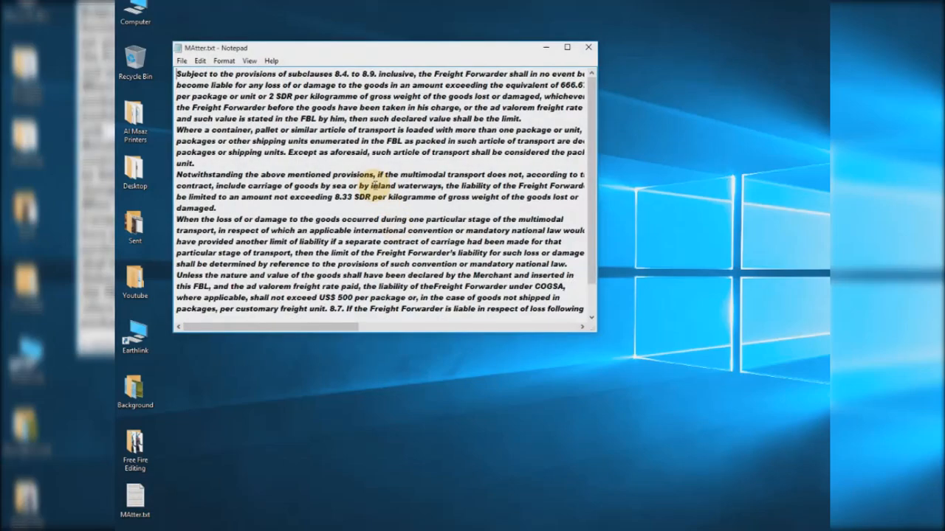
key(ctrl+a)
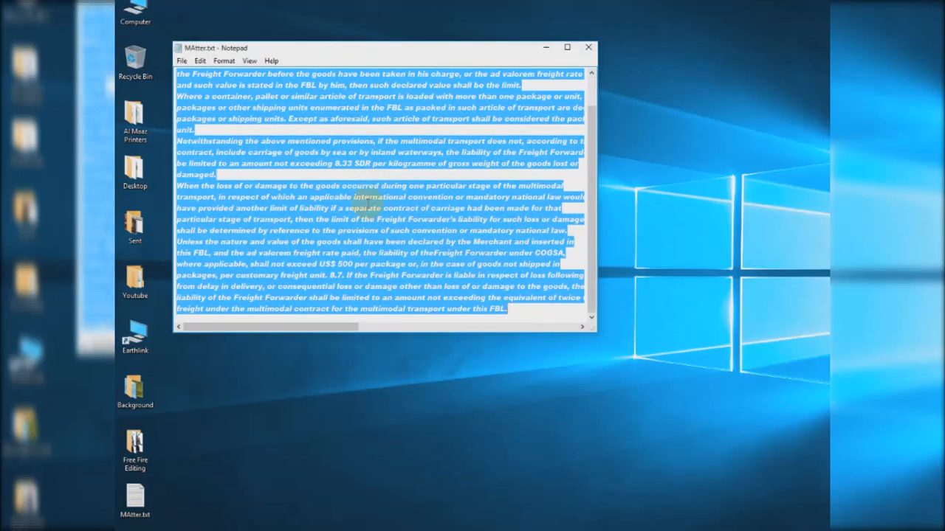
right_click(367, 199)
click(403, 238)
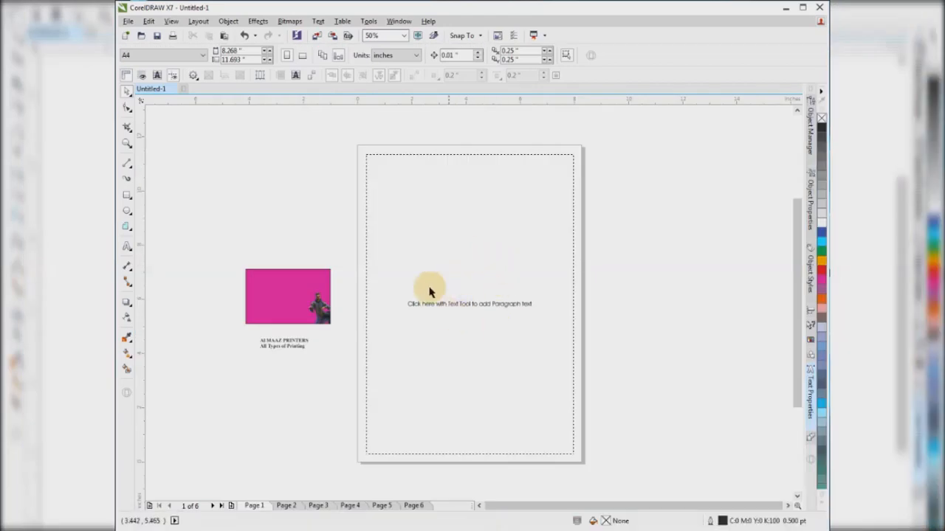
click(397, 200)
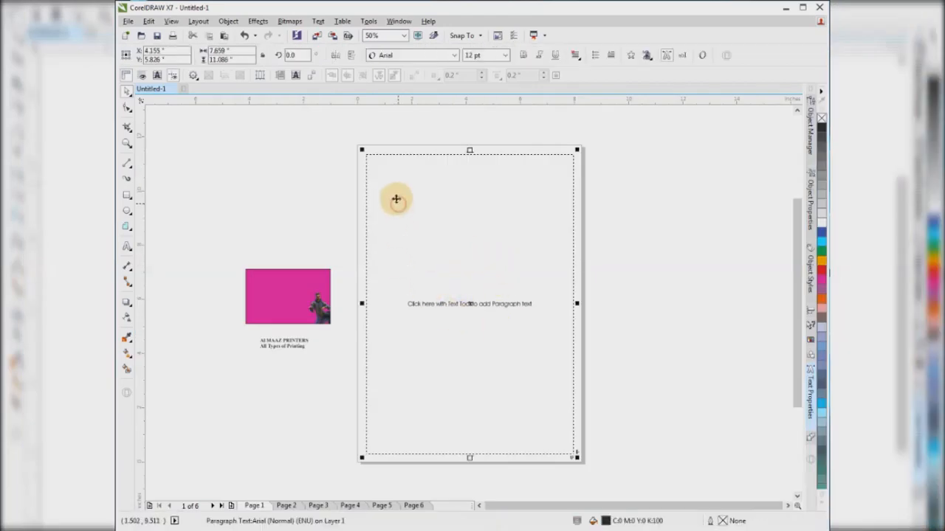
Step: Paste the copied text into the paragraph text frame on the page
click(127, 247)
right_click(376, 171)
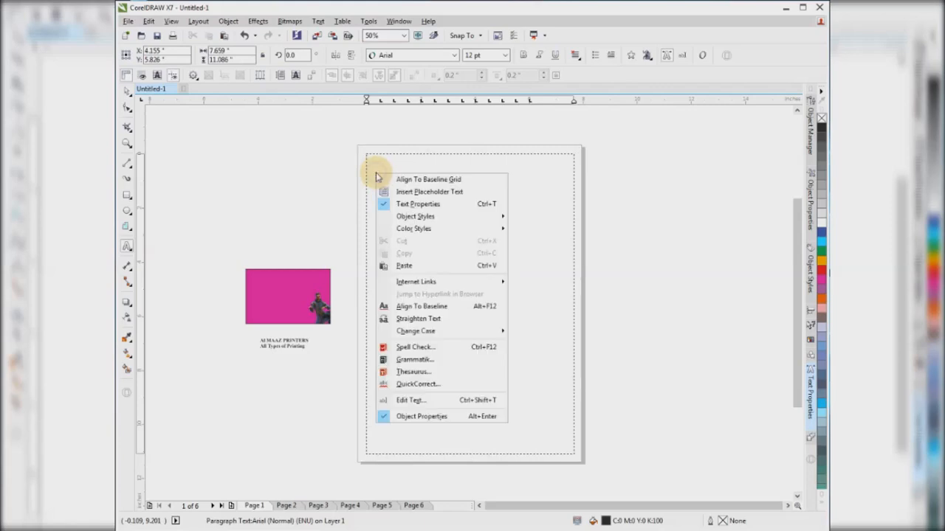
click(404, 266)
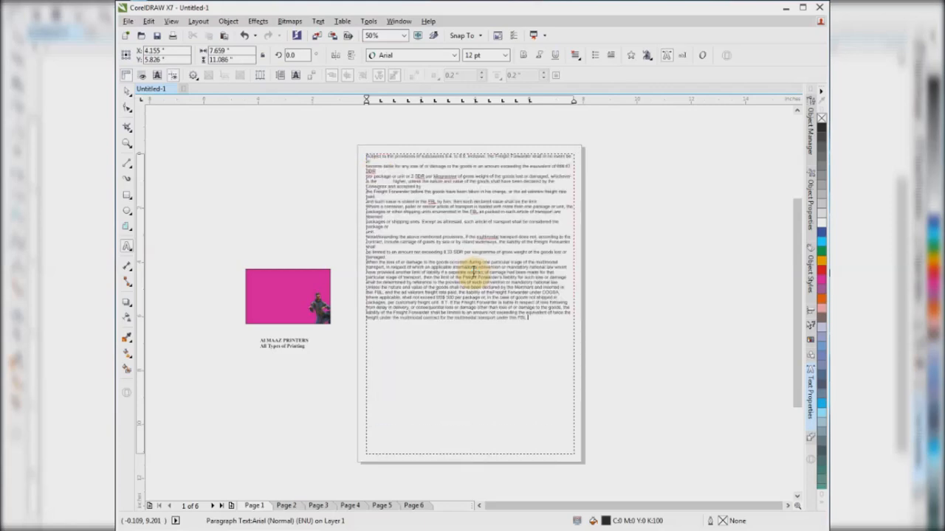
Step: Delete the opening part of the pasted text so the frame starts at "When the loss of or damage to the goods"
drag(397, 257, 356, 144)
key(Delete)
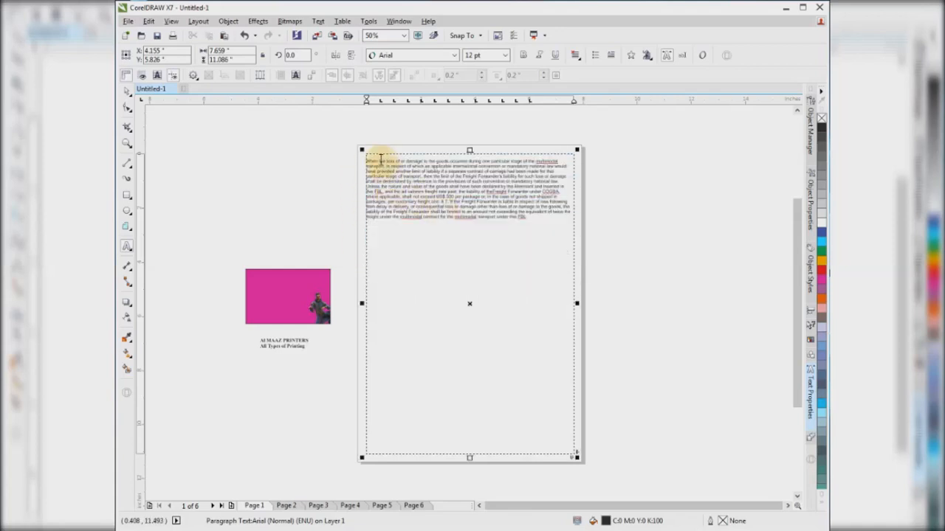
key(Delete)
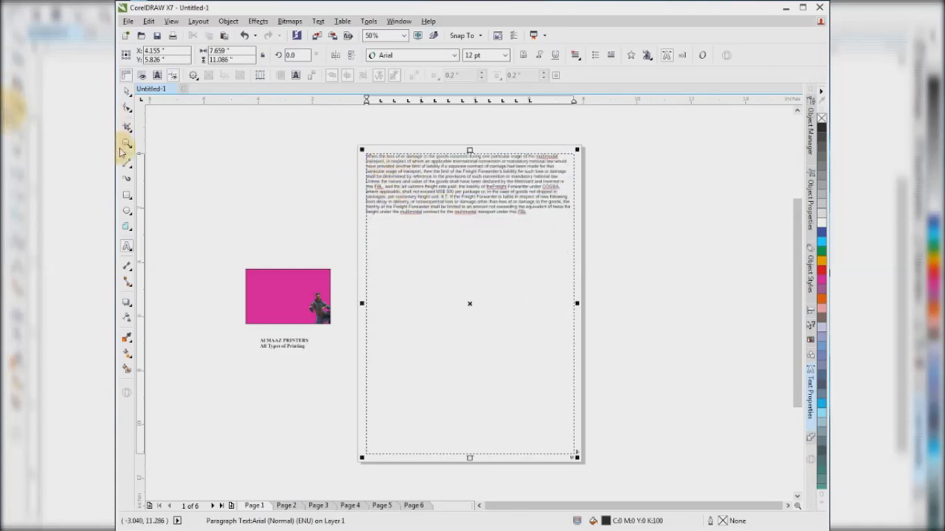
Step: Select all the remaining text in the paragraph frame and display its text properties
click(128, 143)
drag(340, 141, 612, 261)
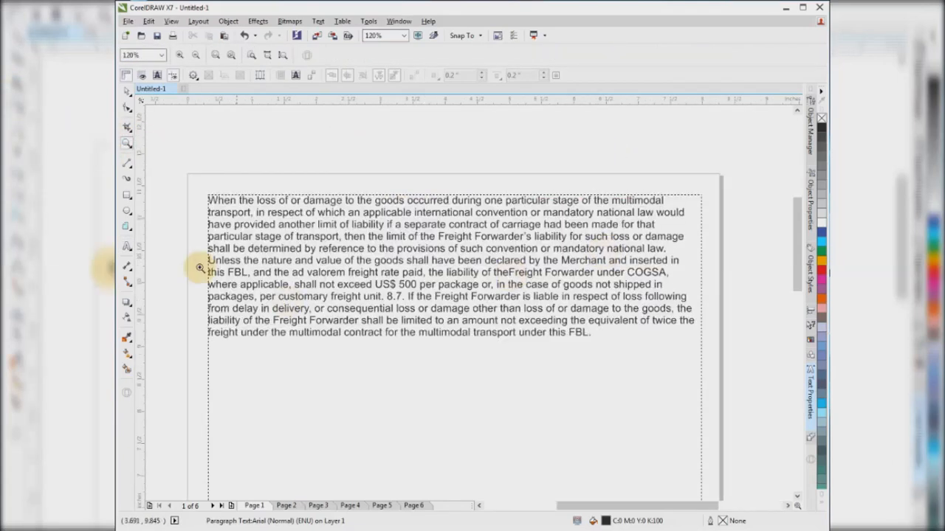
click(127, 246)
click(632, 343)
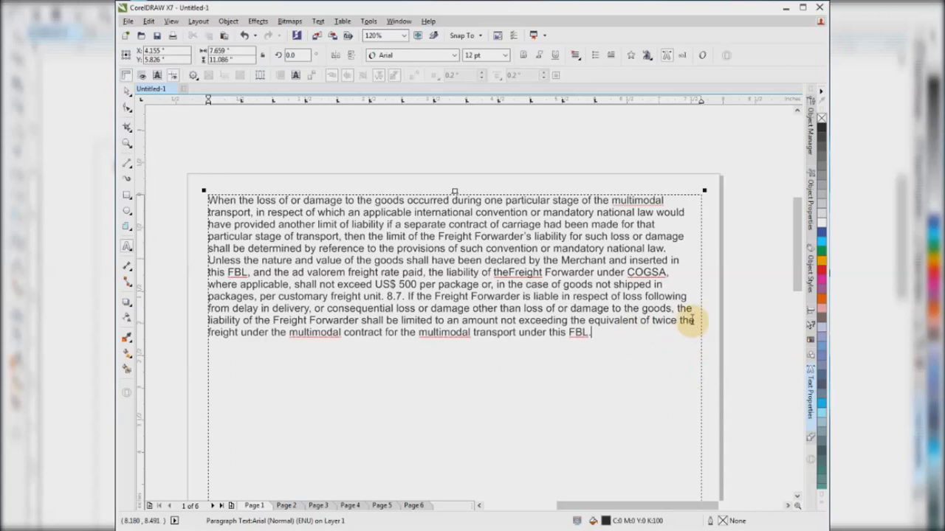
drag(695, 320, 256, 306)
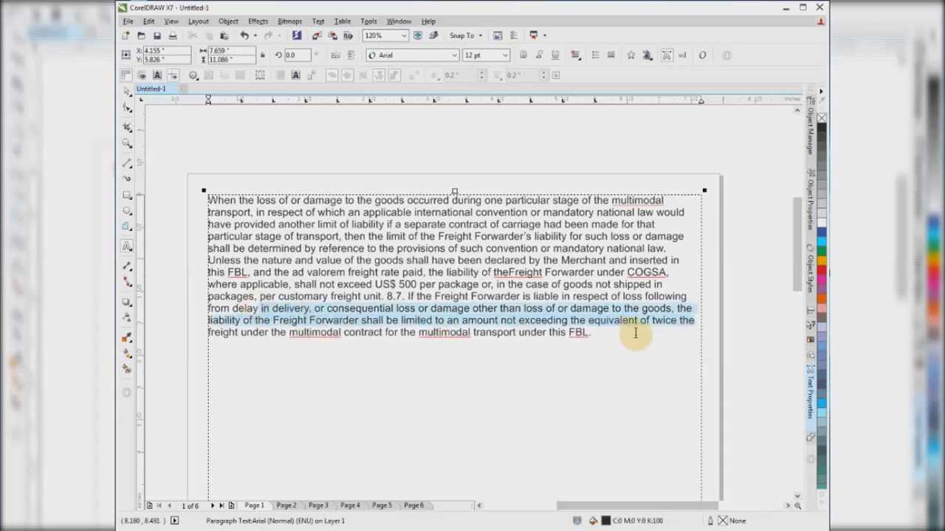
click(609, 337)
drag(609, 336, 207, 200)
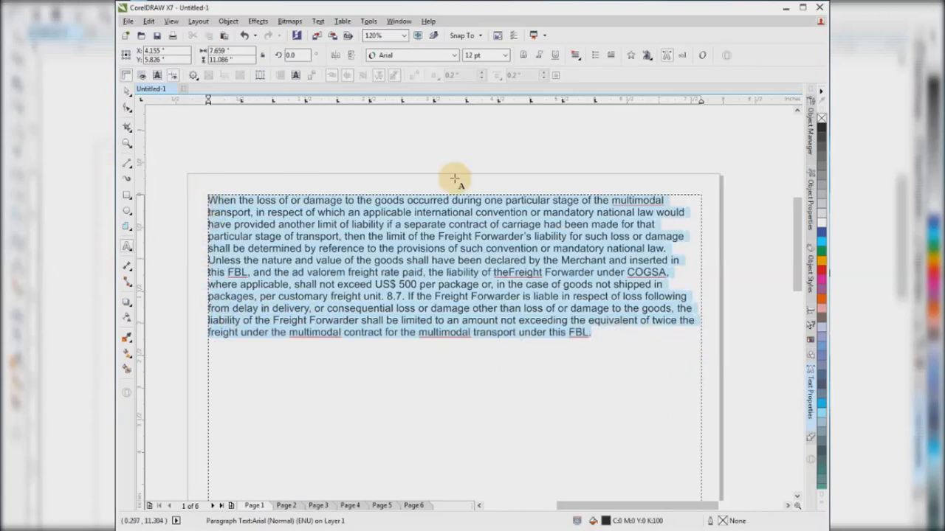
click(666, 57)
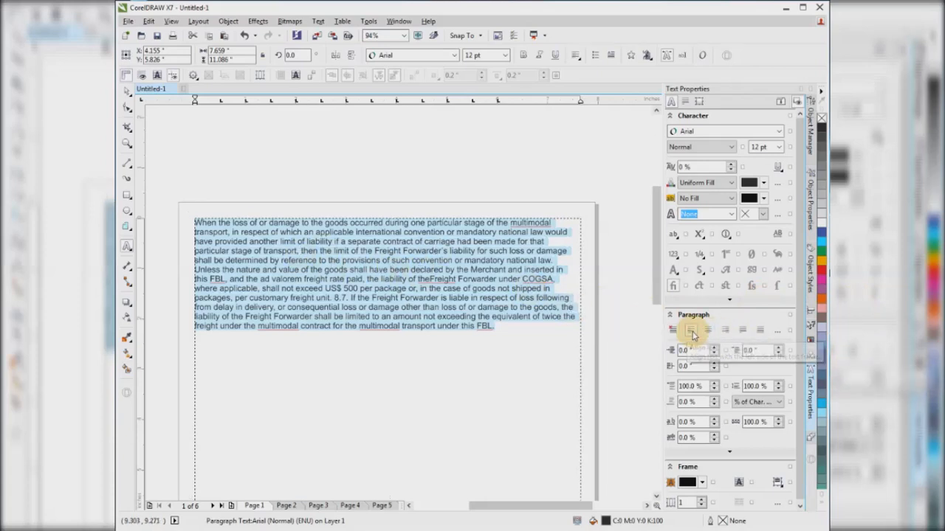
Step: Try Center, right, Full justify and Force justify alignment on the selected paragraph, ending with Align left, and deselect the text
click(708, 330)
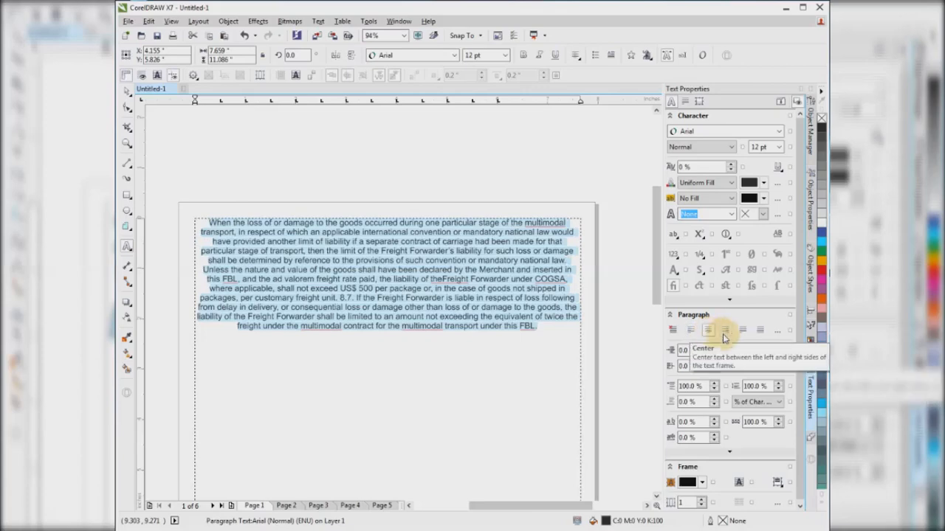
click(725, 330)
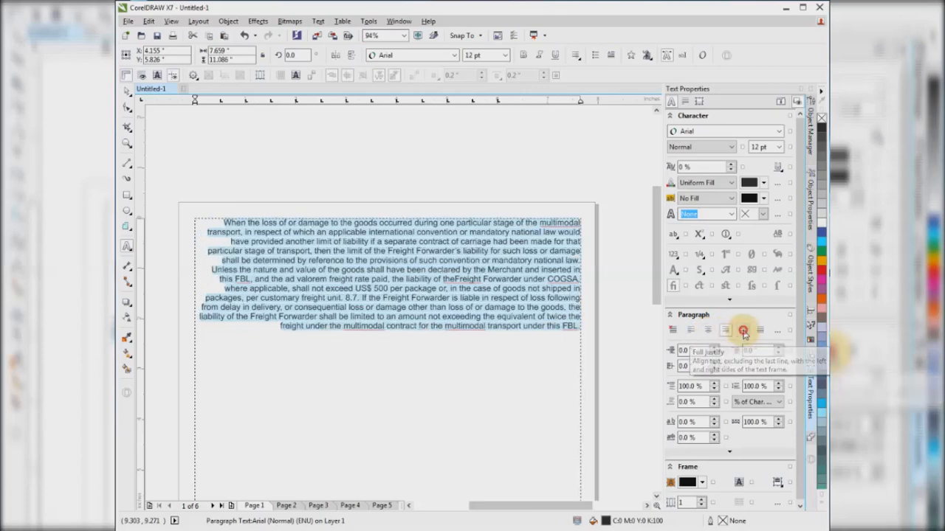
click(743, 332)
click(760, 332)
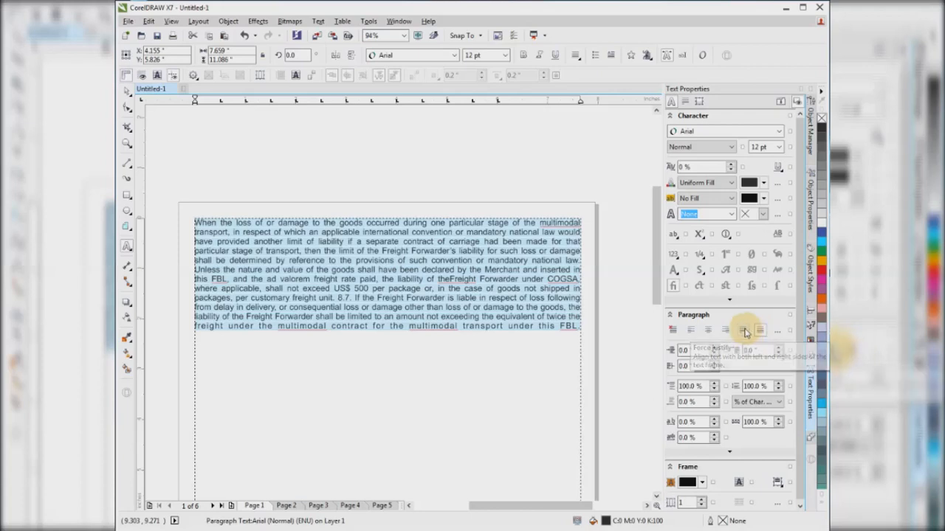
click(694, 331)
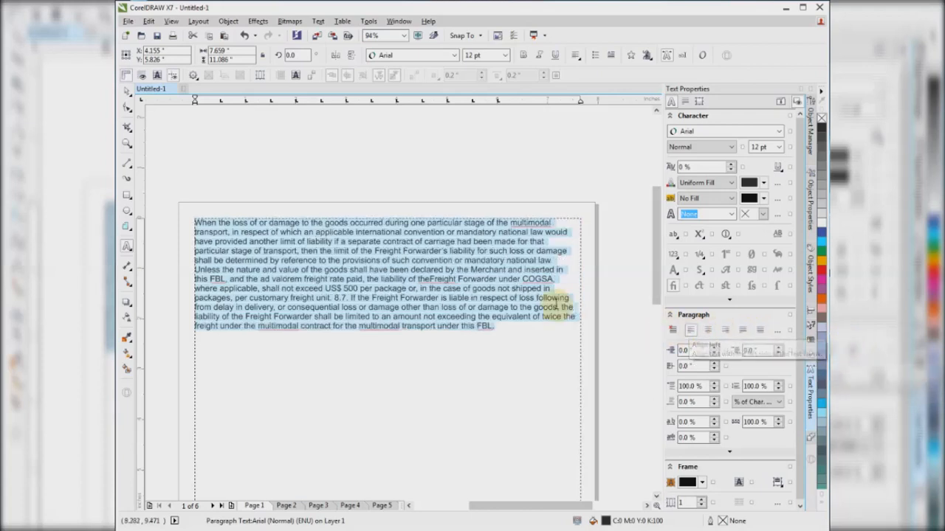
click(515, 330)
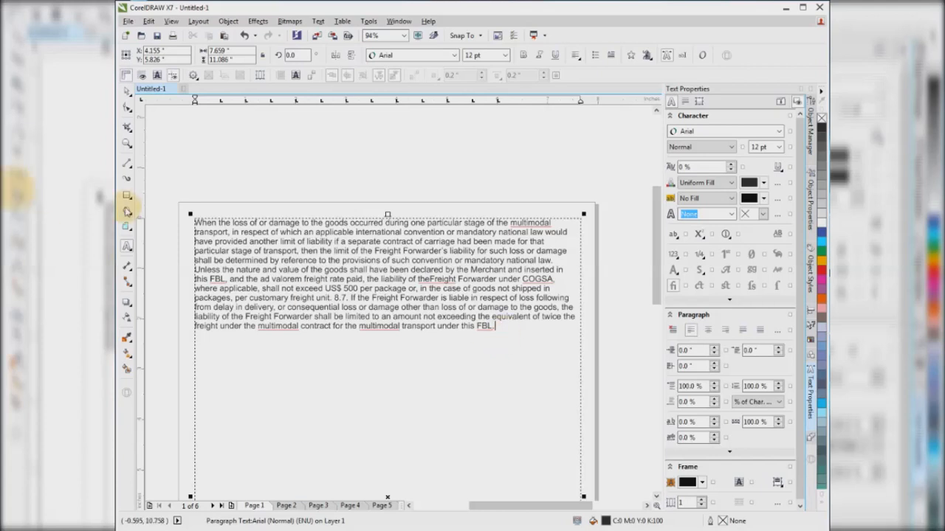
Step: Draw a rectangle about 1.29 by 1.72 in just below the paragraph text and shift it slightly
click(128, 91)
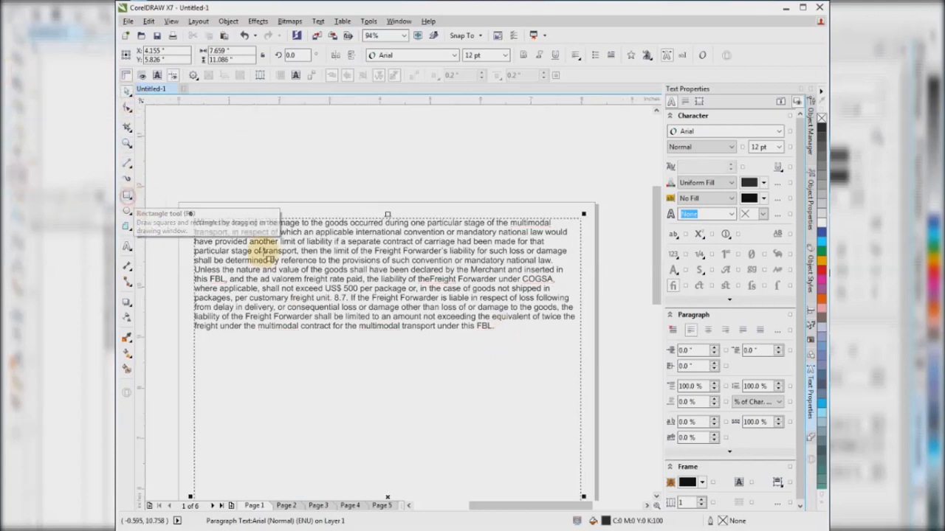
click(129, 198)
drag(222, 344, 288, 431)
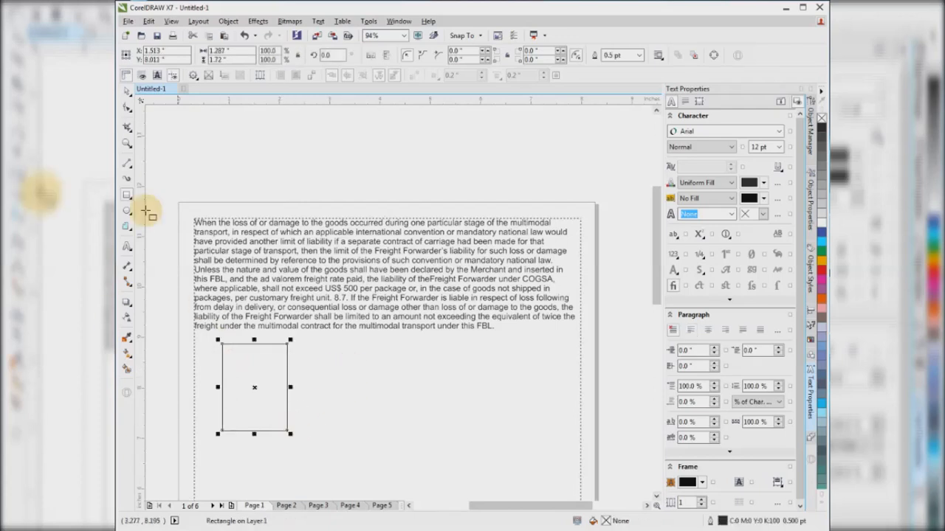
click(127, 90)
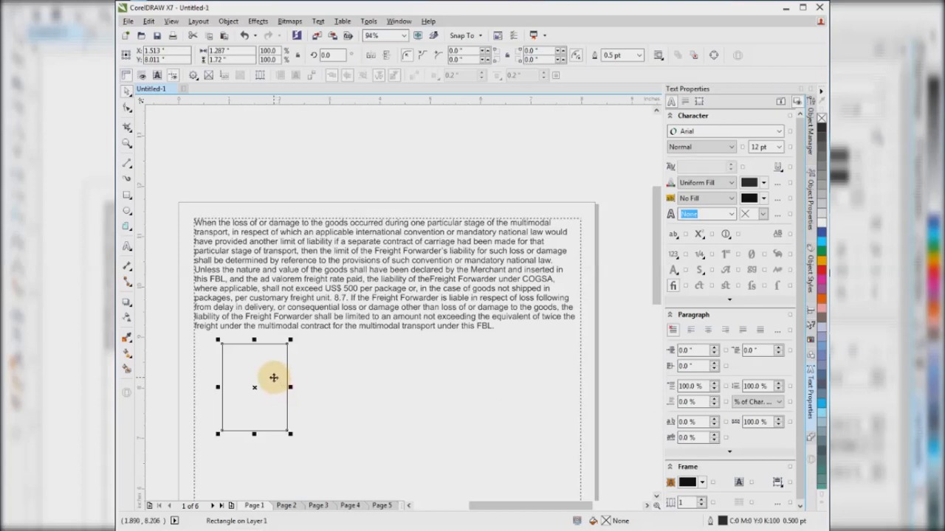
drag(273, 377, 260, 395)
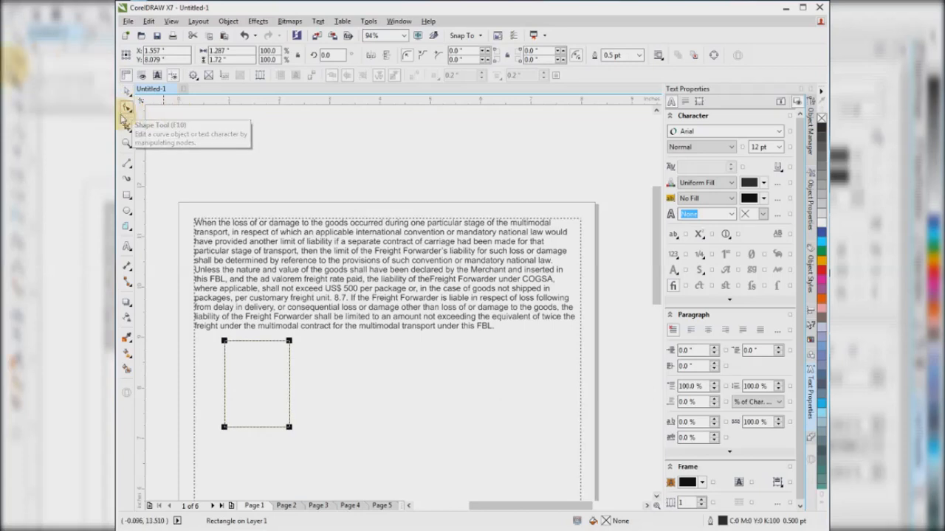
Step: Give the rectangle's corners a radius of about 0.133 in, trying the chamfered style before settling on Round corner
click(127, 109)
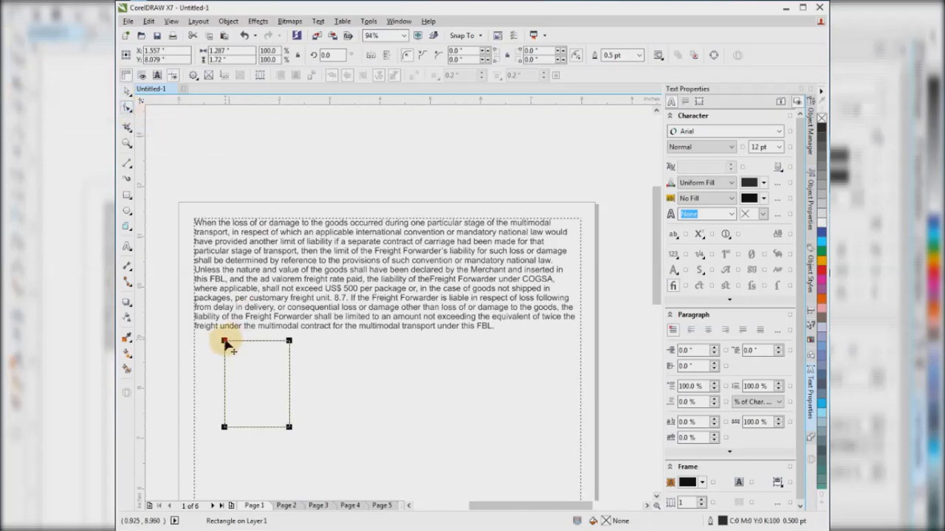
drag(226, 343, 231, 346)
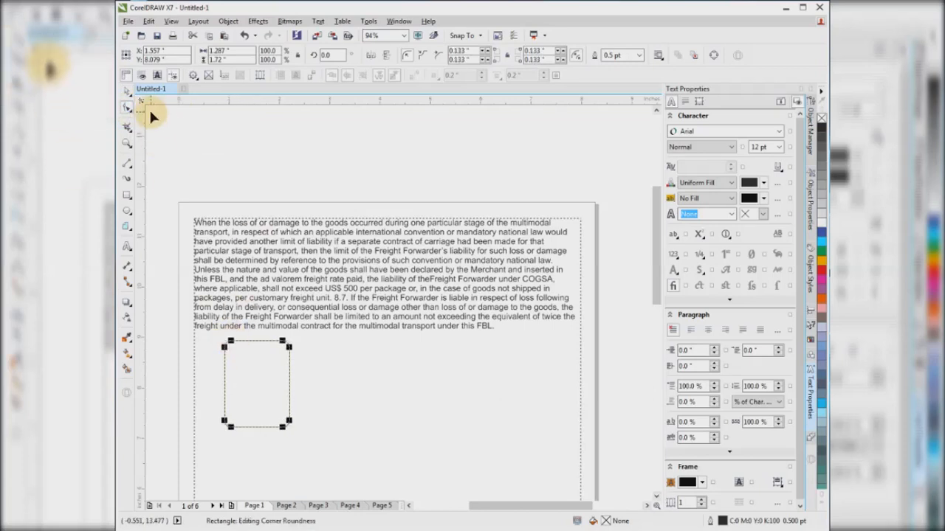
click(422, 56)
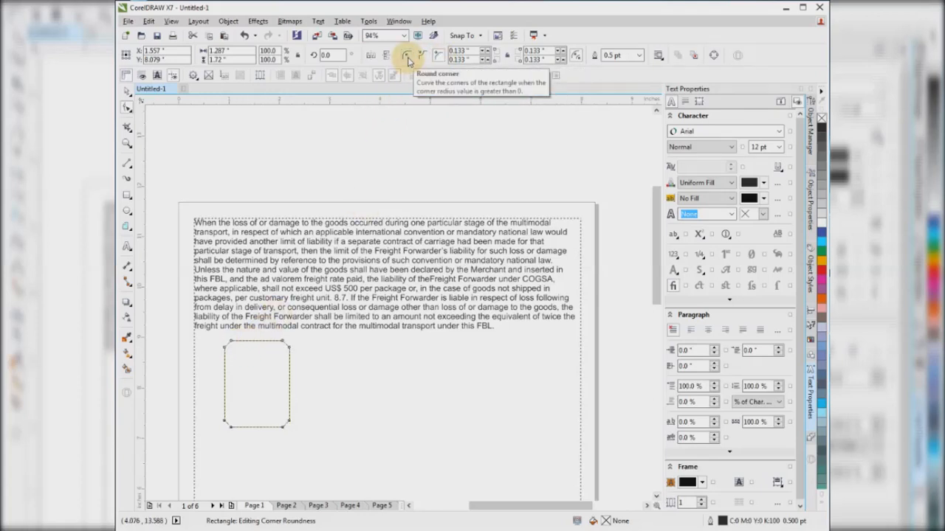
click(406, 59)
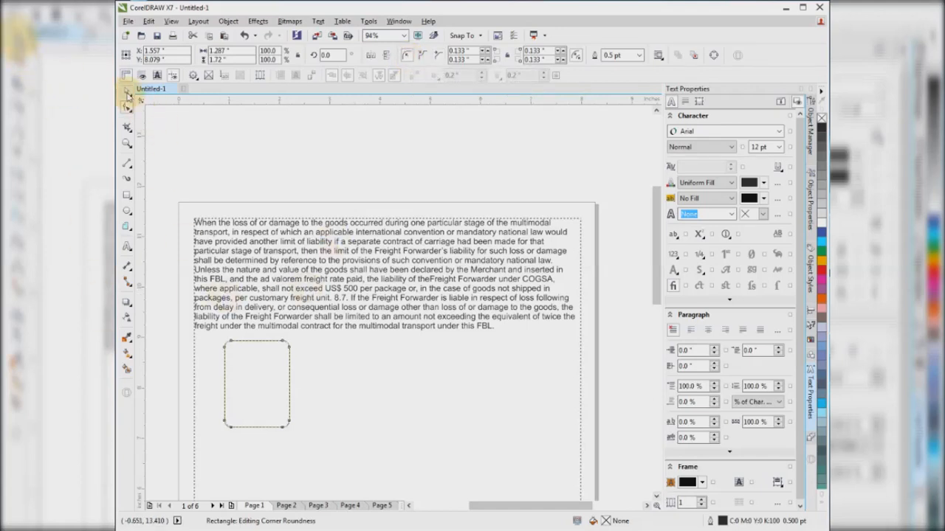
click(127, 90)
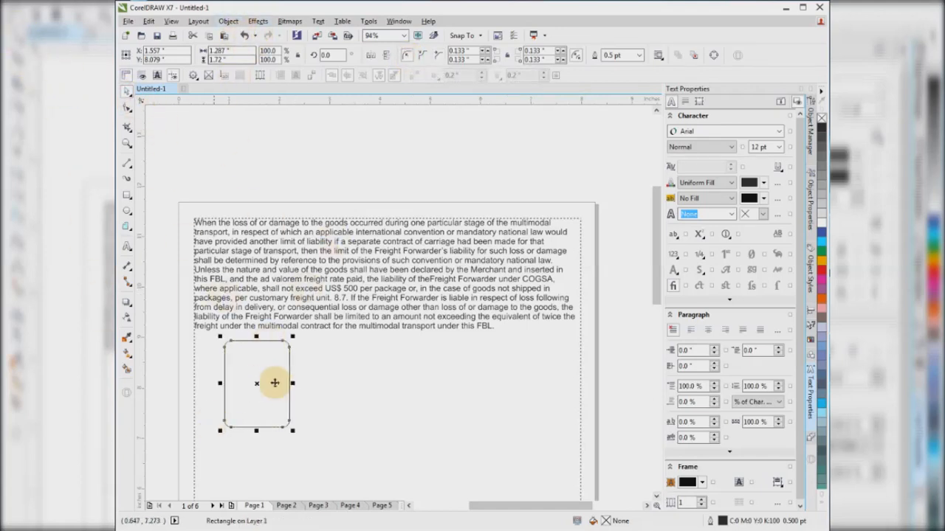
click(228, 21)
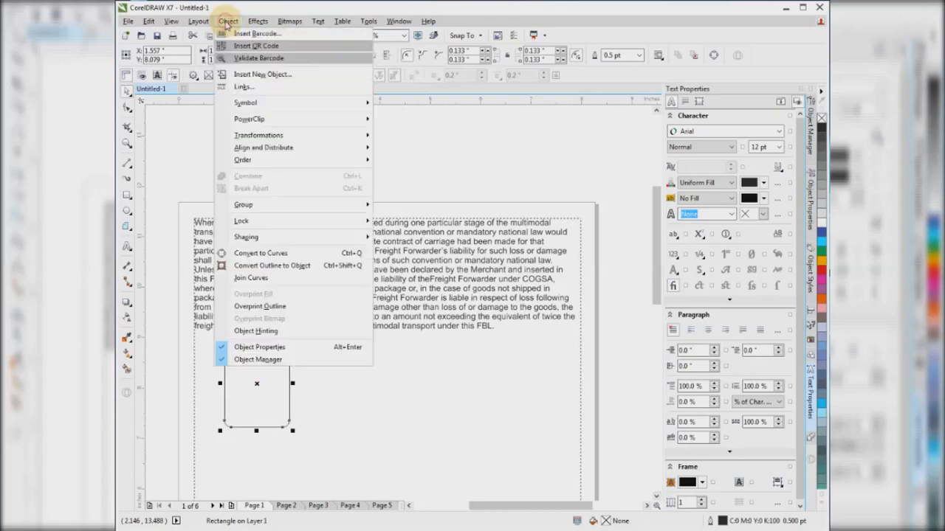
mouse_move(295, 118)
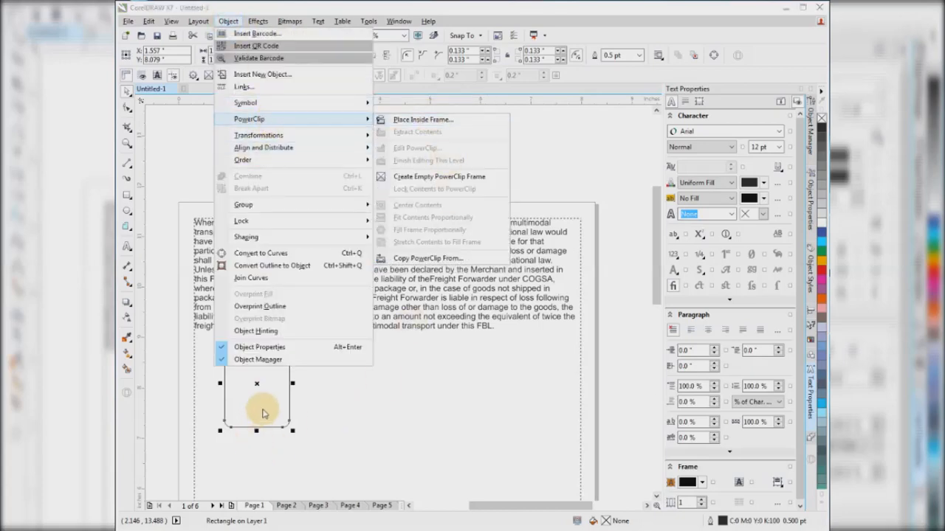
click(415, 373)
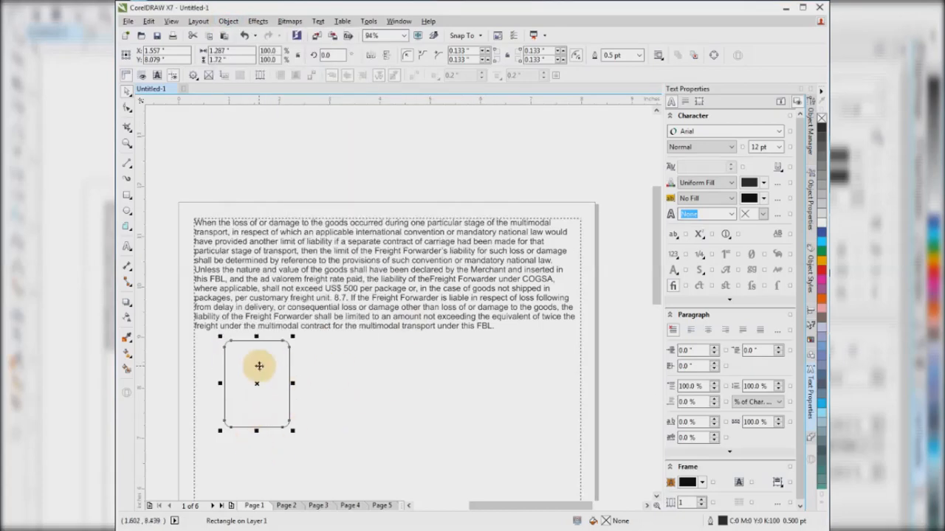
right_click(266, 366)
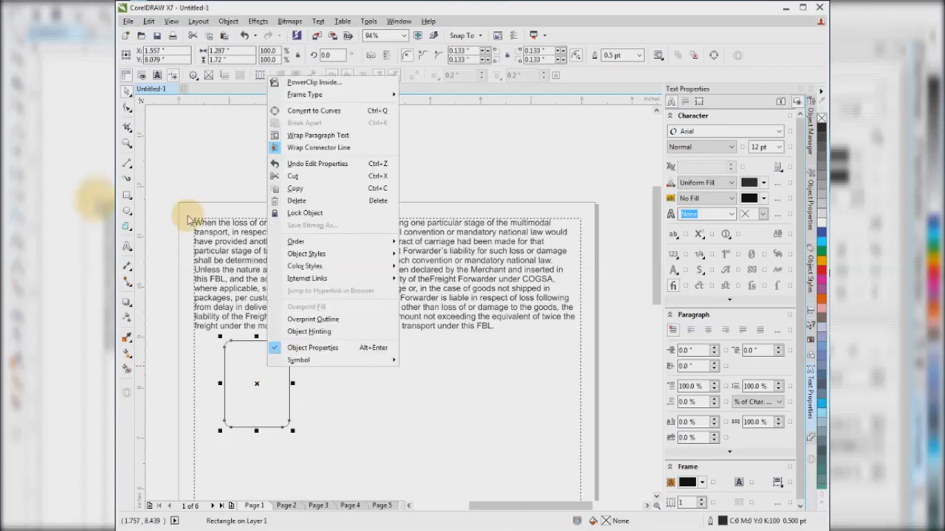
click(223, 145)
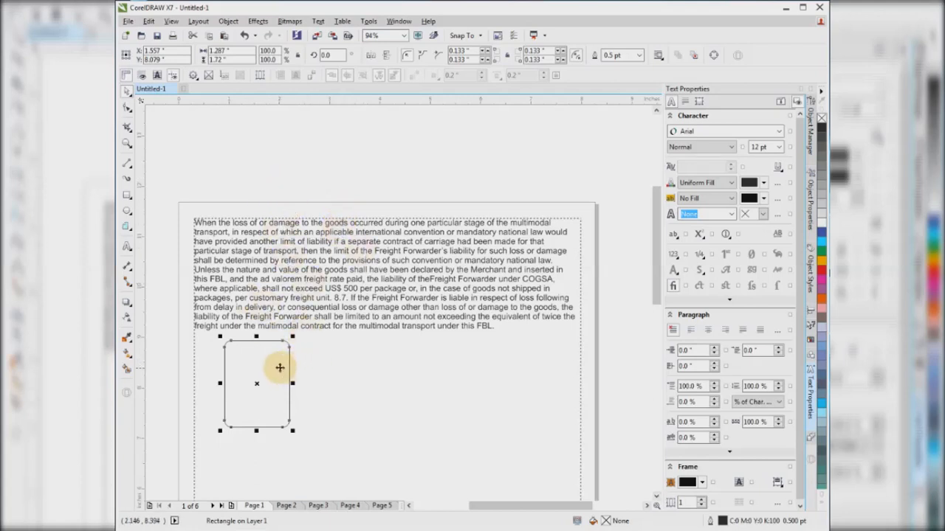
Step: Align the rounded rectangle to the top and left edges of the paragraph text frame
shift+click(388, 347)
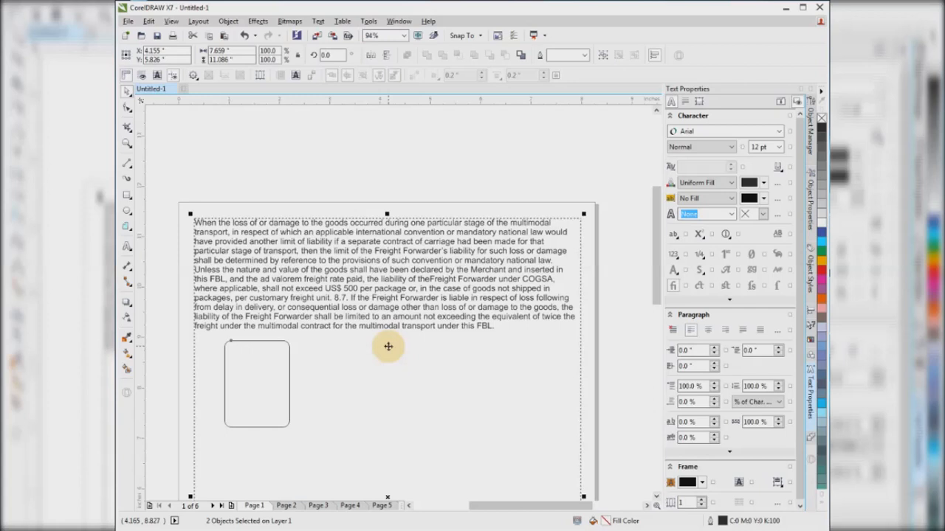
key(t)
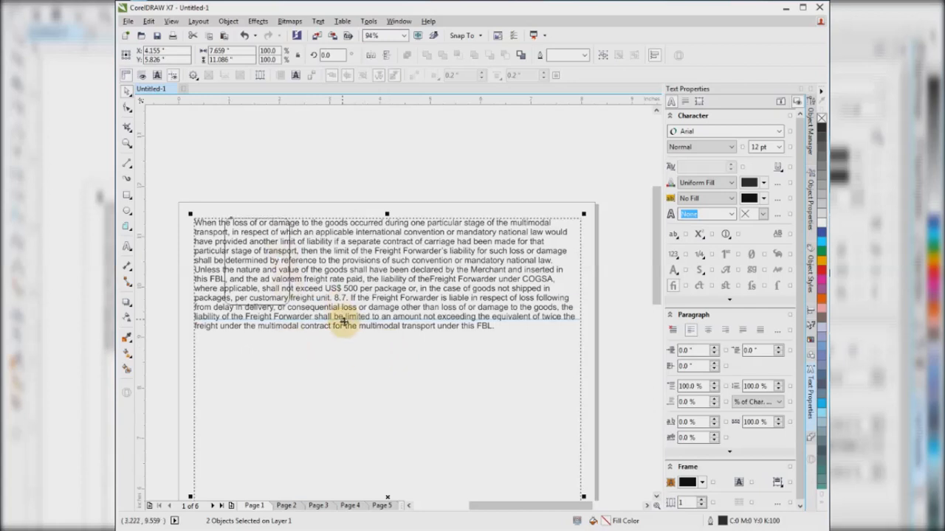
key(l)
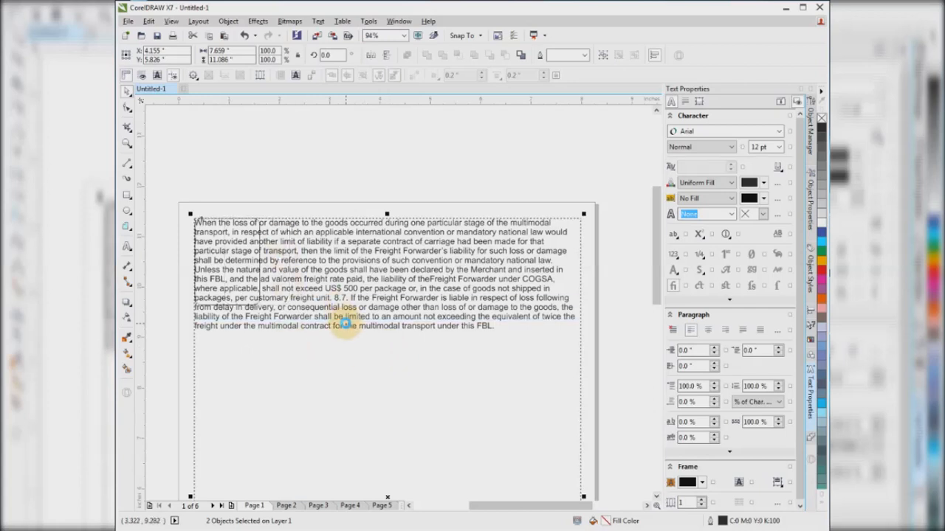
Step: Wrap the paragraph text around the rounded rectangle, trying contour Text Flows Left before settling on contour Text Flows Right
click(251, 256)
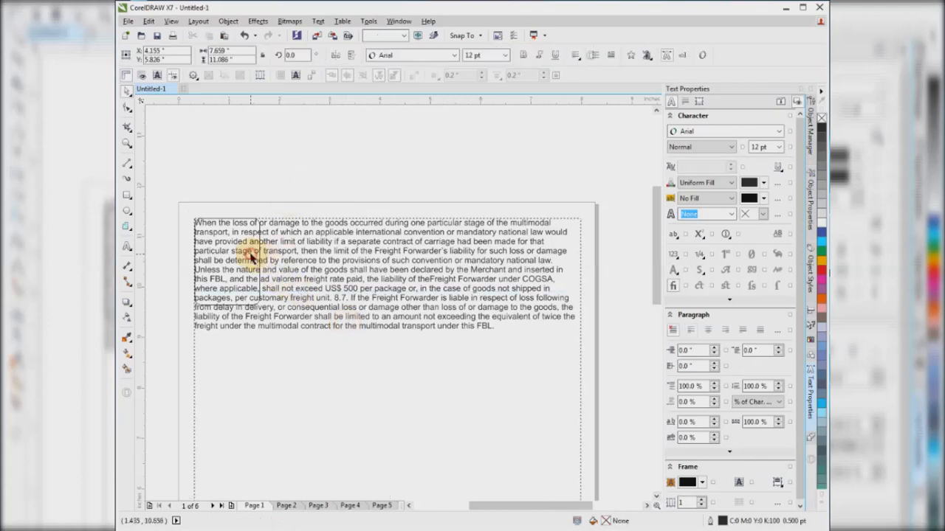
click(245, 237)
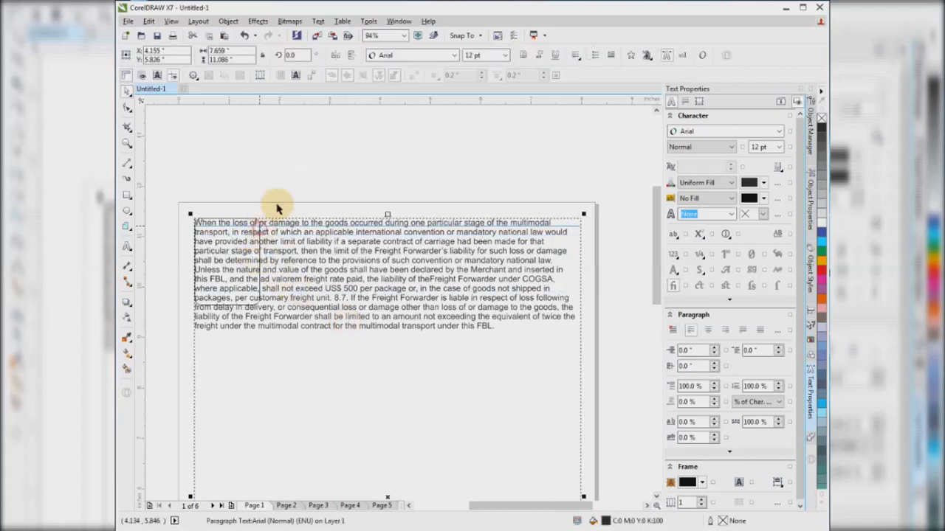
drag(292, 175, 147, 330)
drag(344, 174, 199, 328)
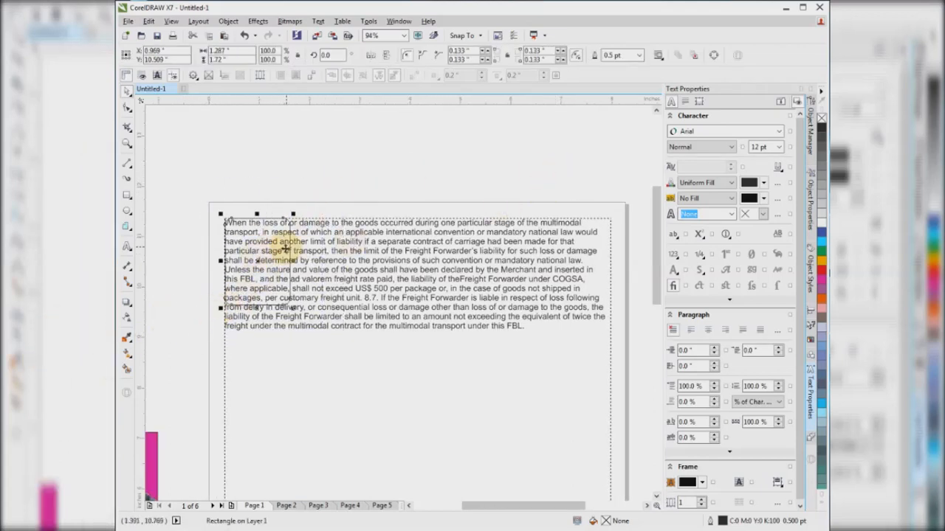
click(658, 56)
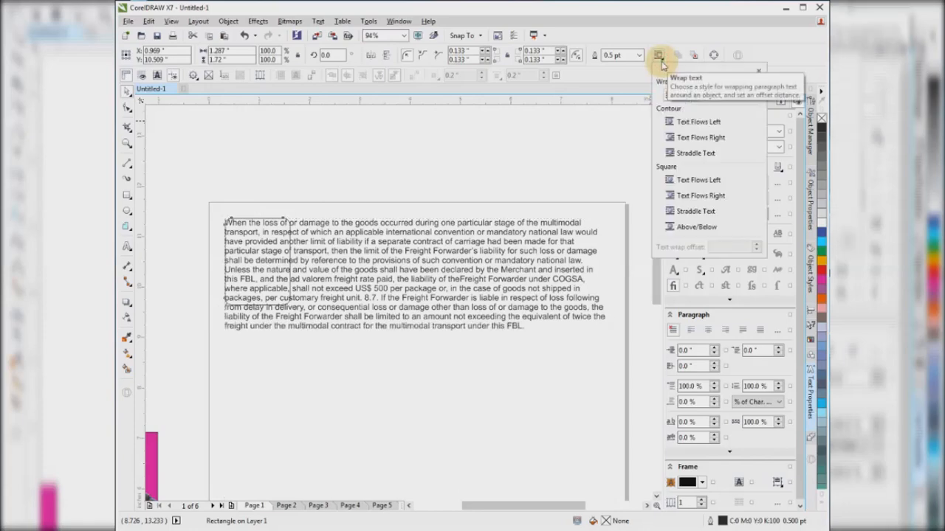
click(688, 124)
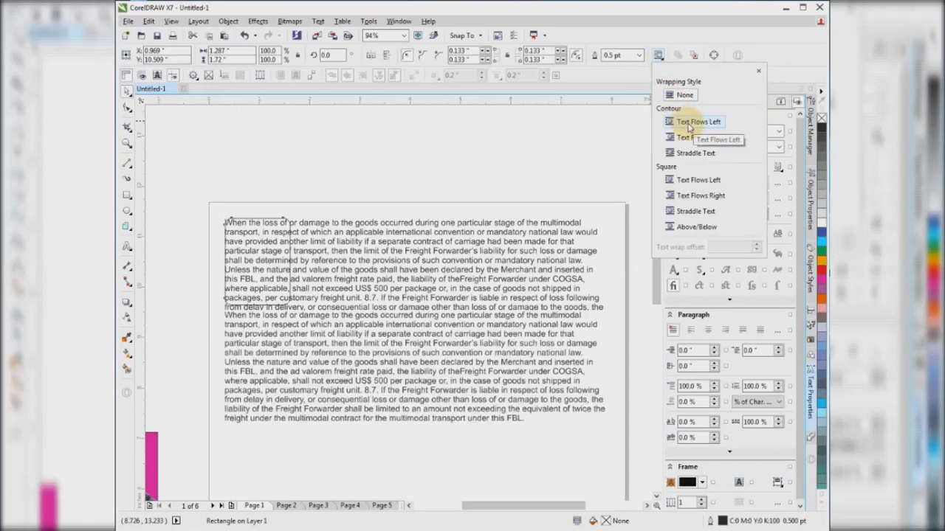
click(693, 138)
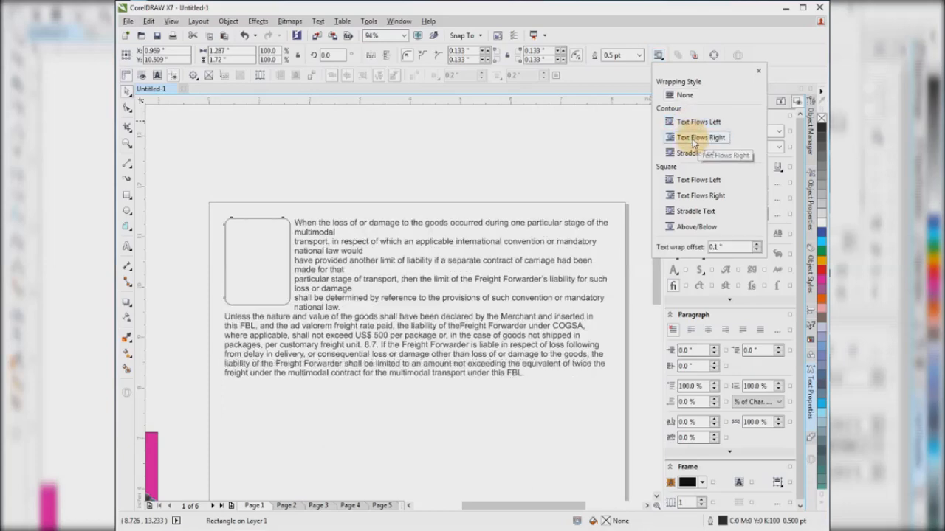
click(642, 139)
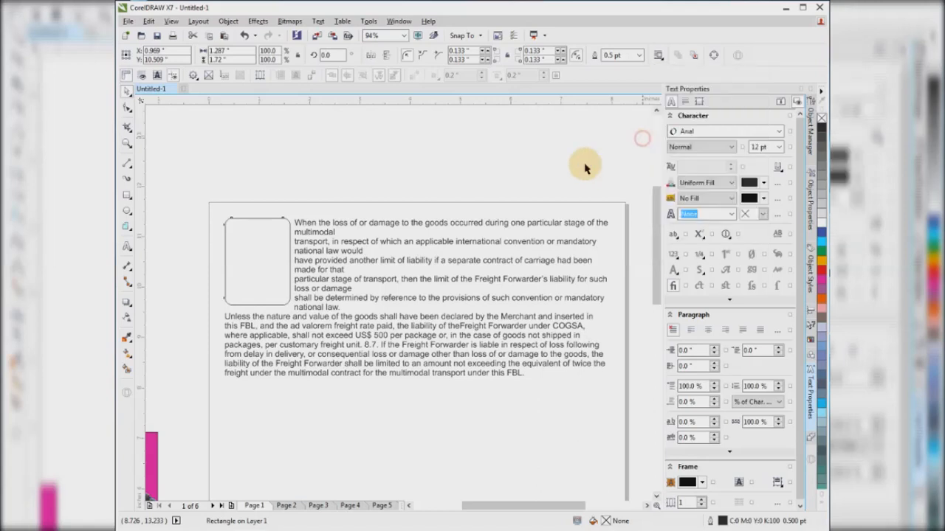
Step: Remove the unwanted line breaks in the text beside the rectangle, keeping the break before "Unless the nature"
click(126, 247)
click(332, 241)
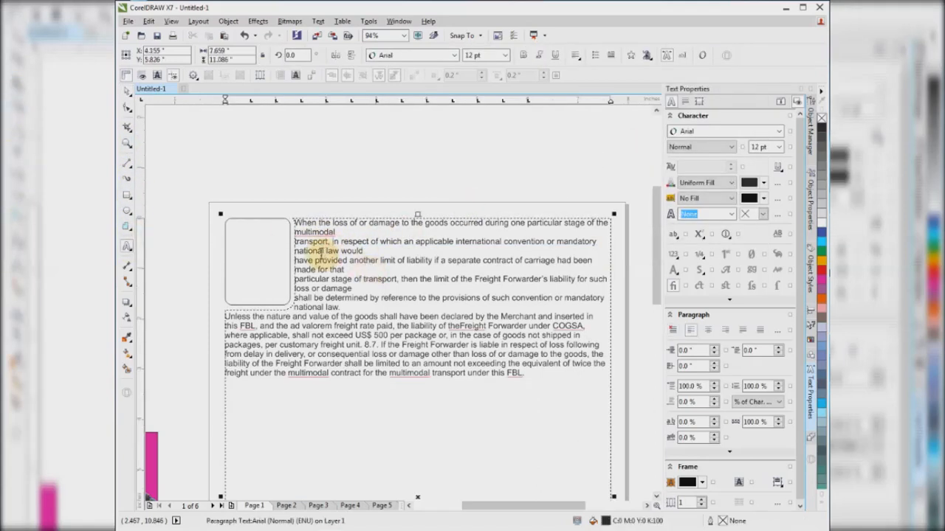
key(BackSpace)
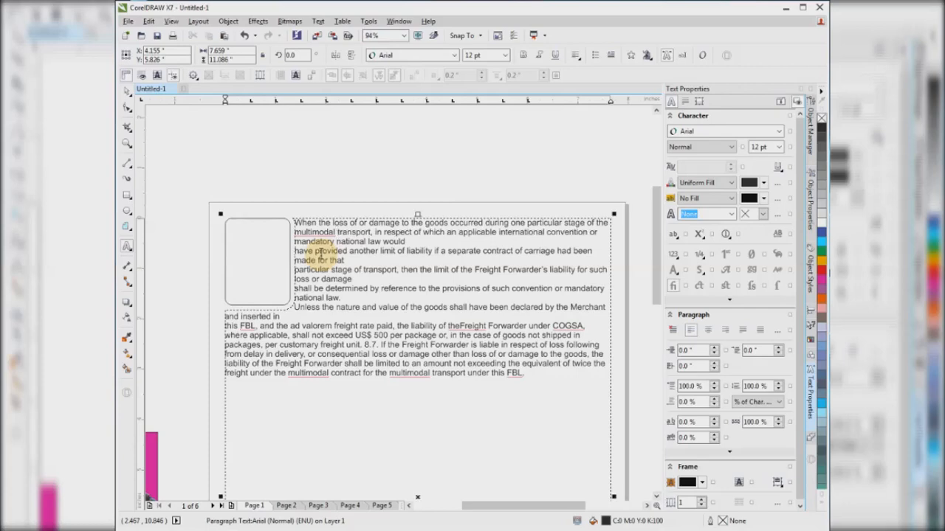
key(BackSpace)
key(BackSpace)
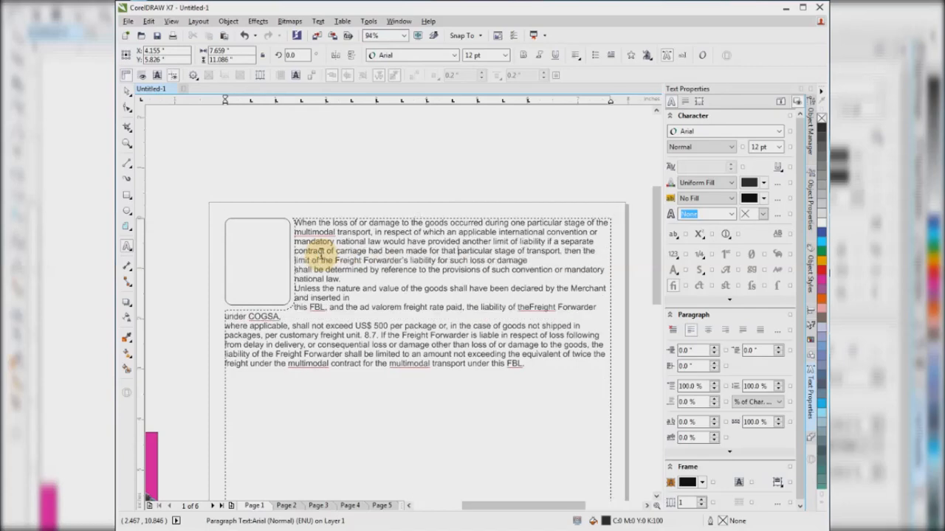
key(Home)
key(BackSpace)
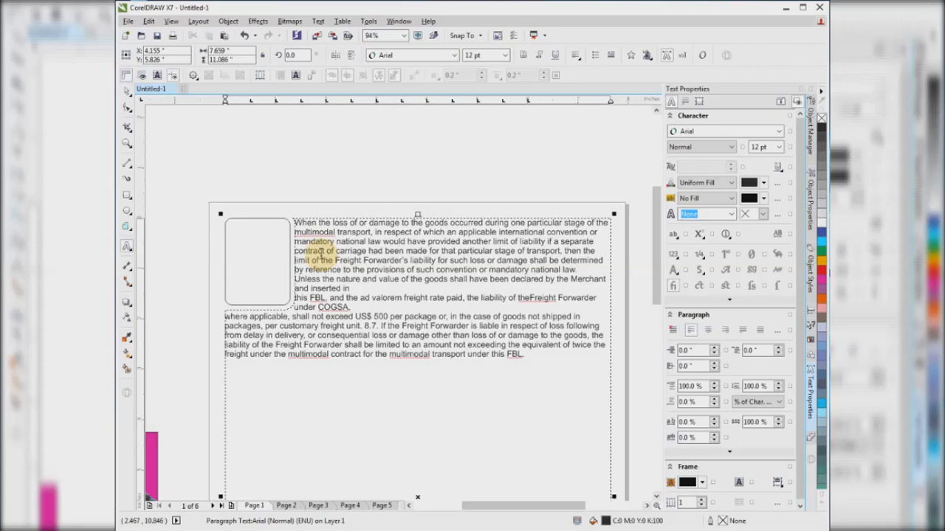
key(Home)
key(BackSpace)
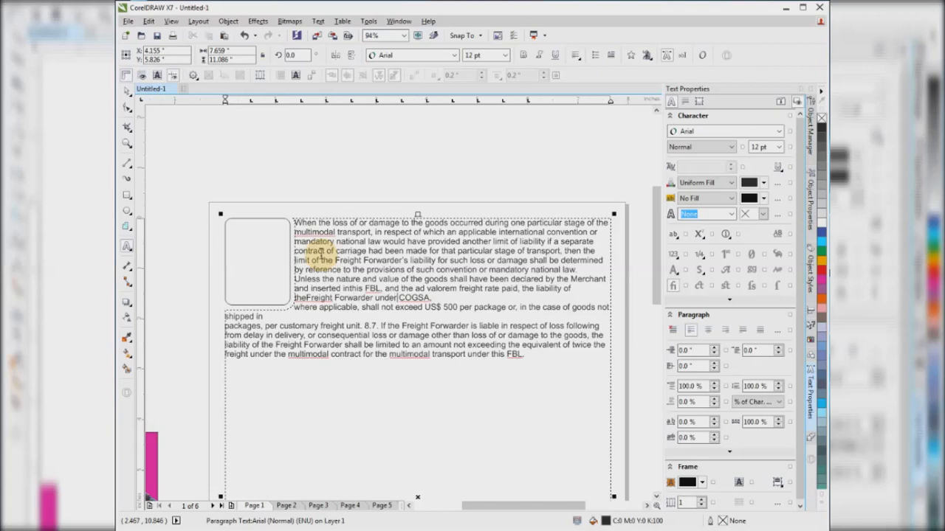
Step: Insert blank lines before "where applicable" to start that paragraph below the rectangle, and deselect the text
text(.)
key(Return)
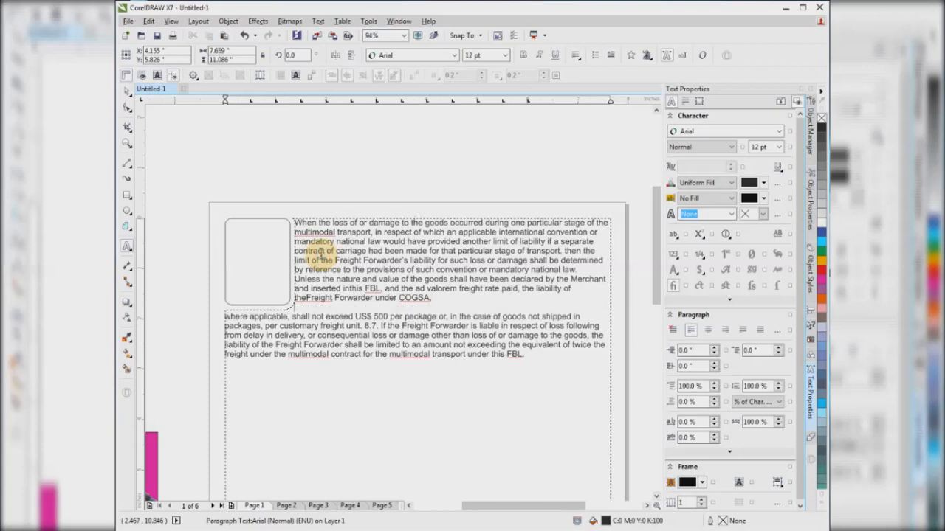
key(Return)
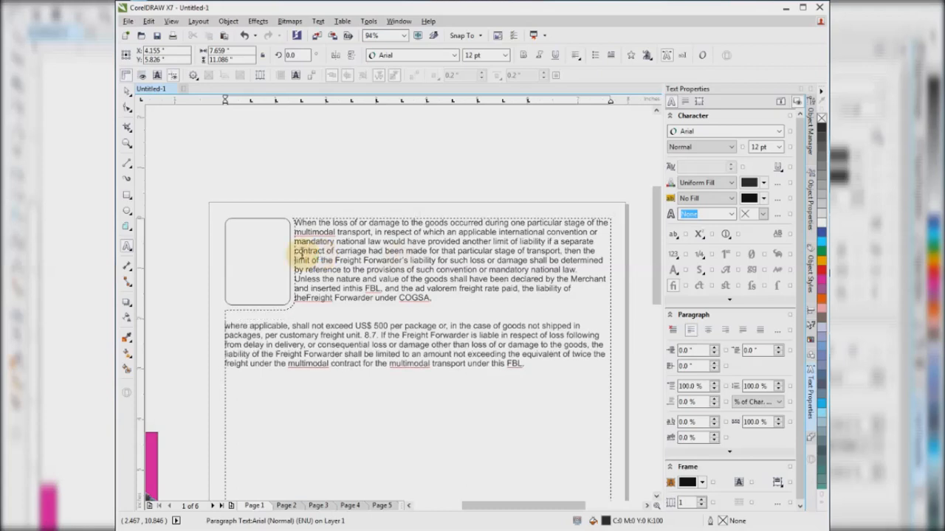
click(127, 90)
click(230, 156)
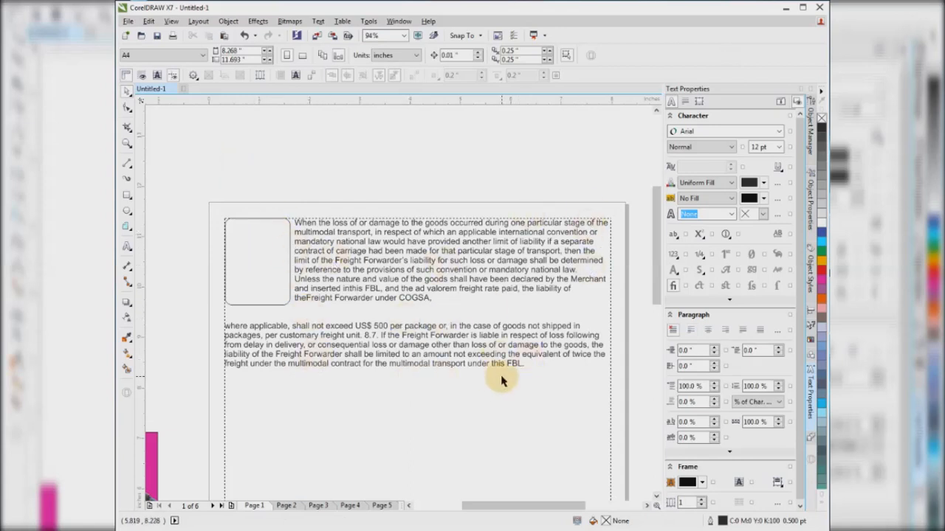
Step: Delete the rounded rectangle from the paragraph text
click(407, 264)
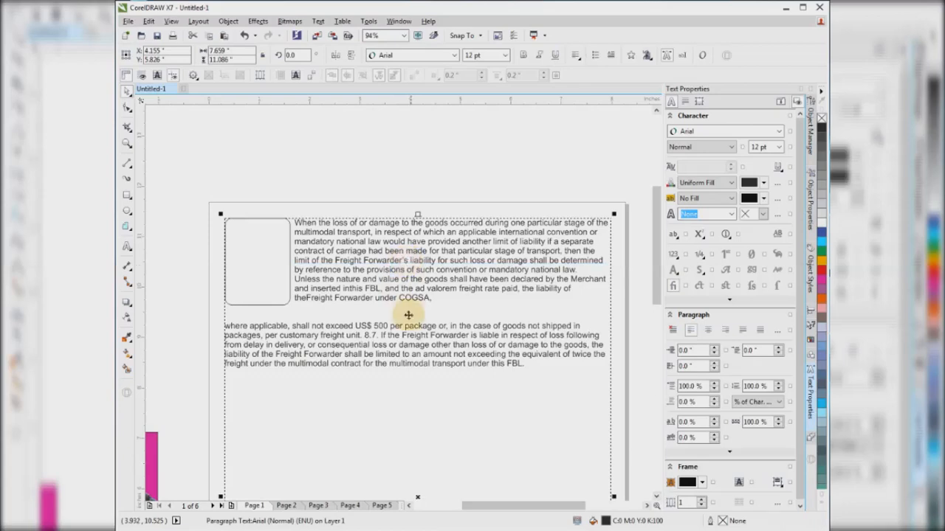
click(266, 245)
key(Delete)
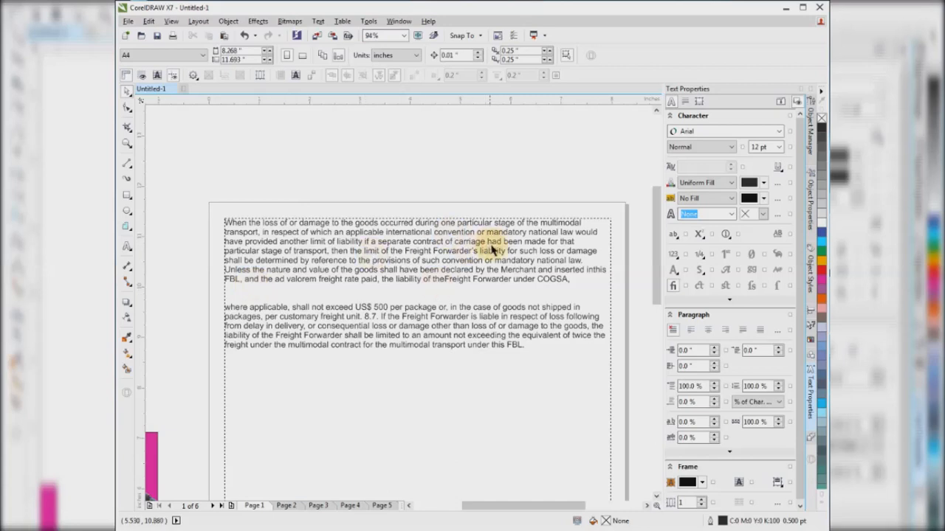
Step: Try a right indent of 20 in on the paragraph text and undo it
click(427, 252)
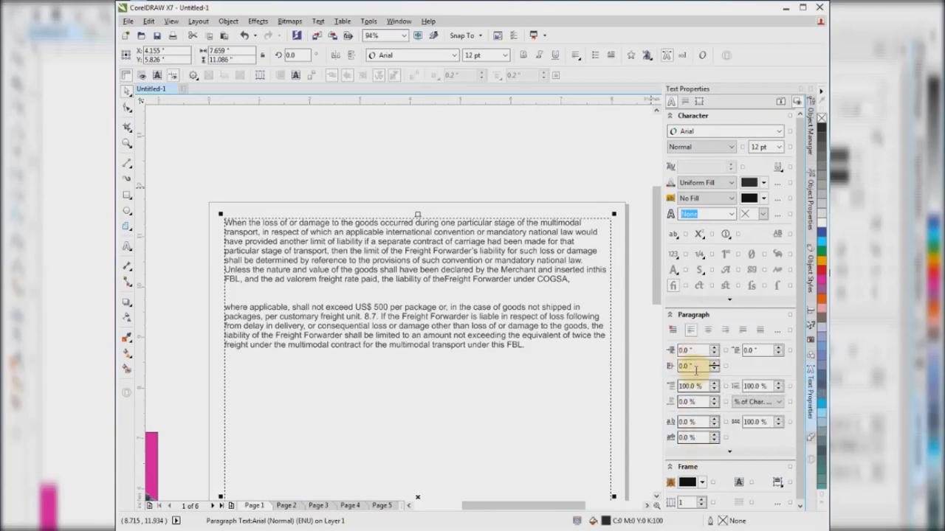
drag(695, 366, 670, 367)
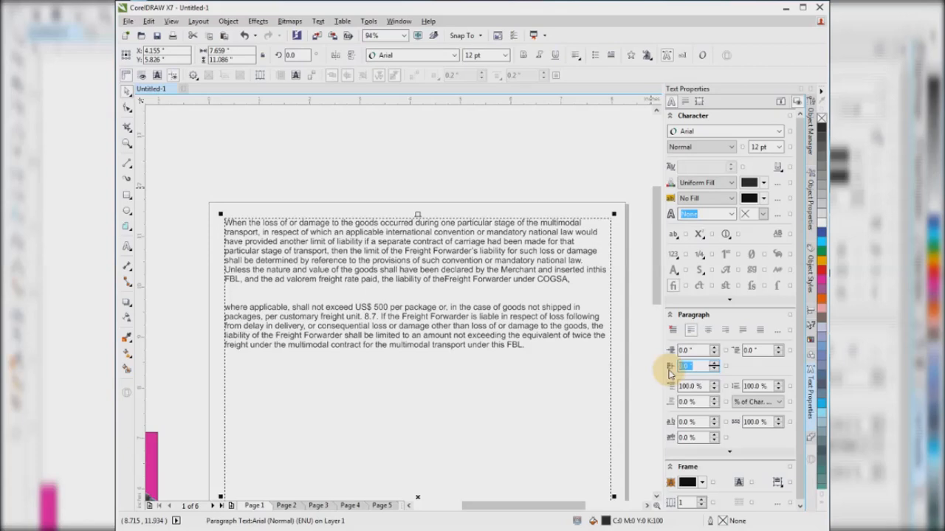
text(20)
key(Return)
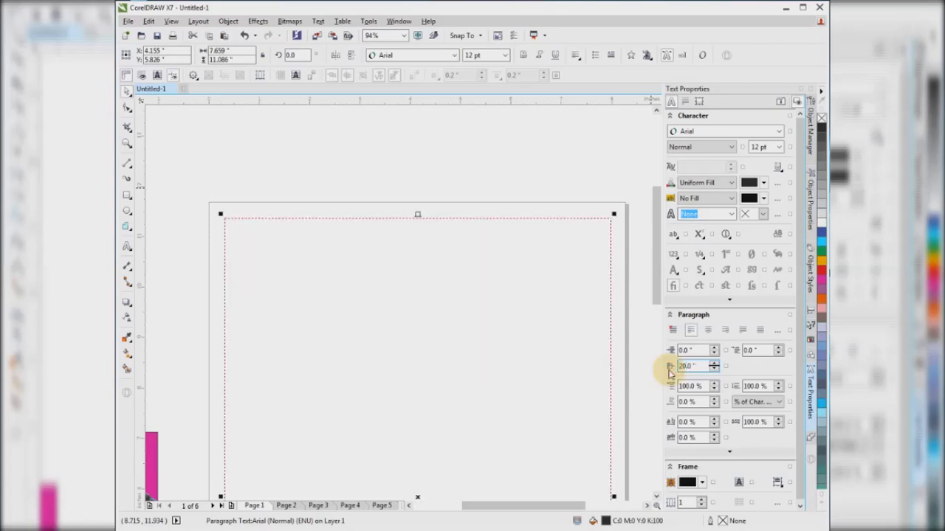
click(647, 366)
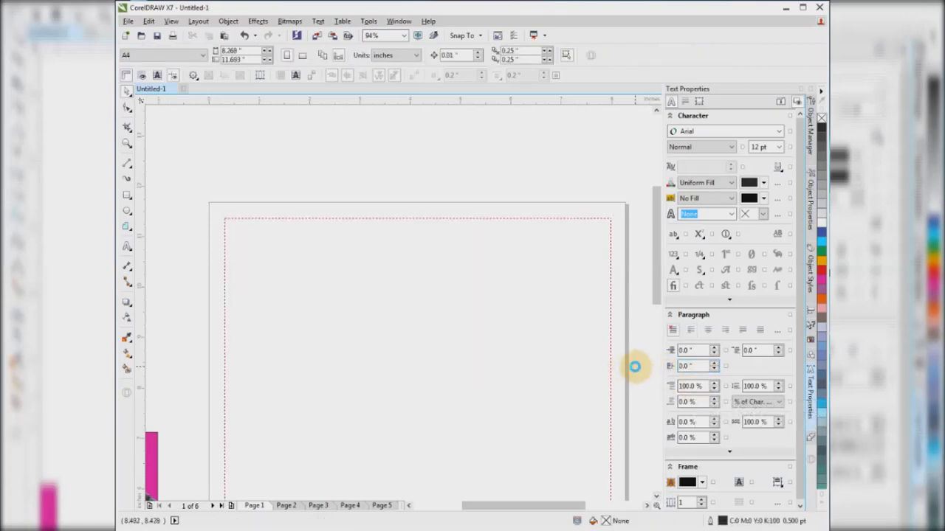
key(ctrl+z)
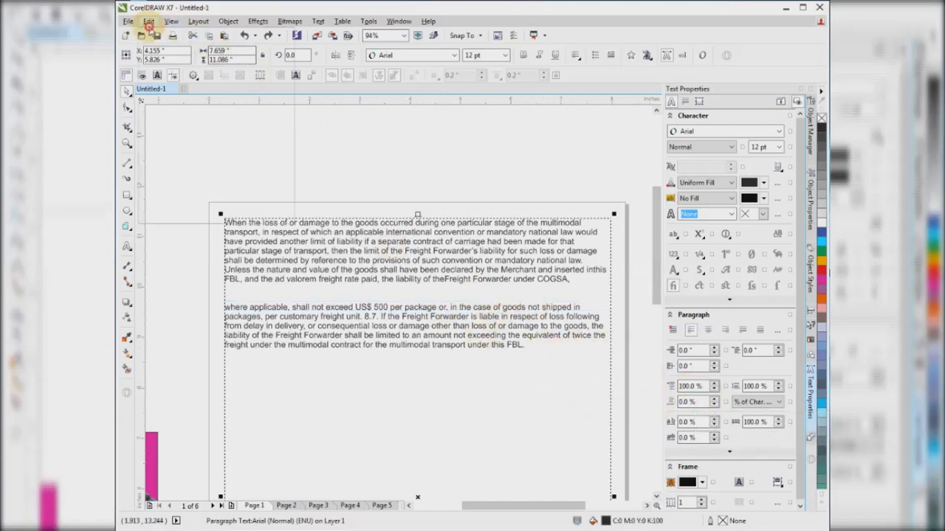
click(149, 21)
click(560, 158)
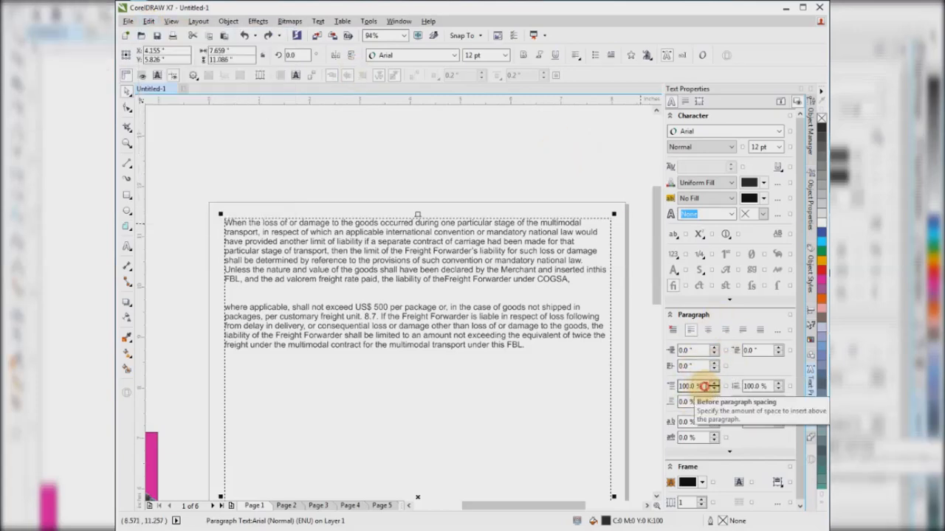
Step: Try a before-paragraph spacing of 120 % on the paragraph text and undo it
drag(703, 386, 668, 388)
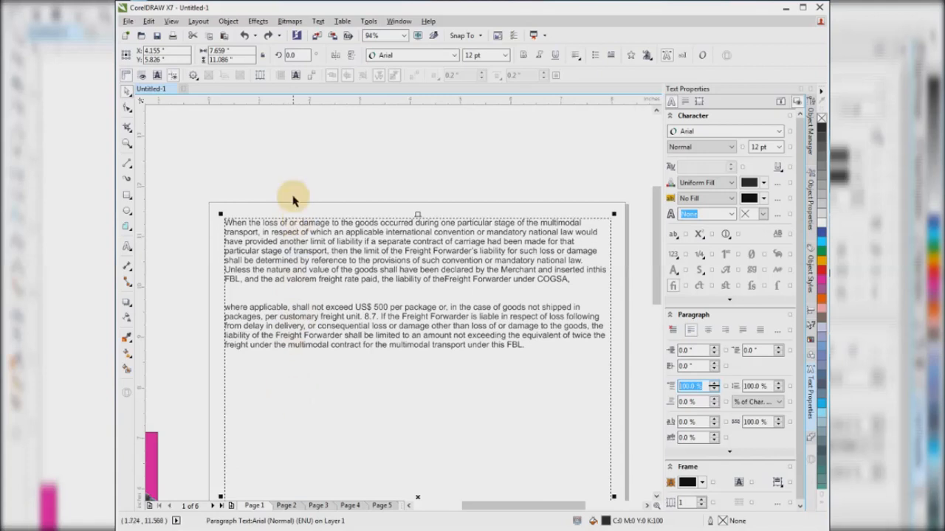
text(120)
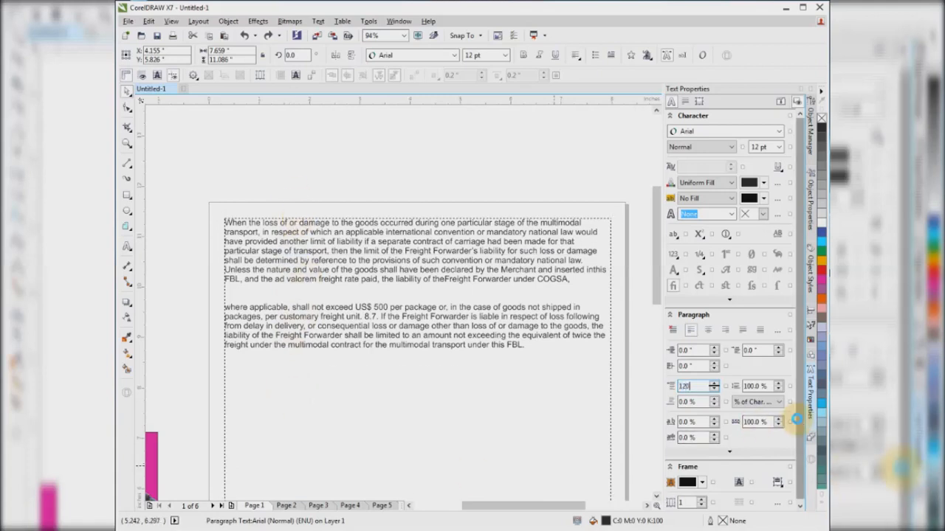
key(Return)
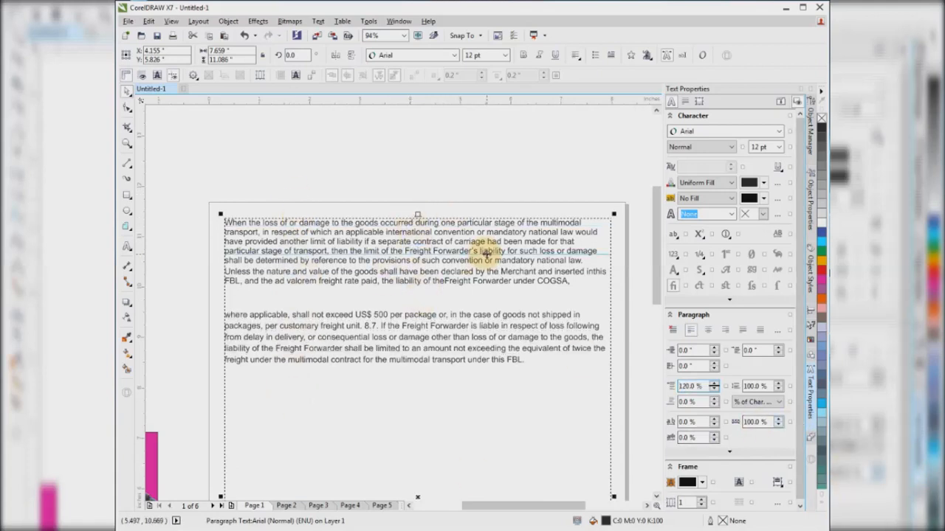
click(610, 352)
key(ctrl+z)
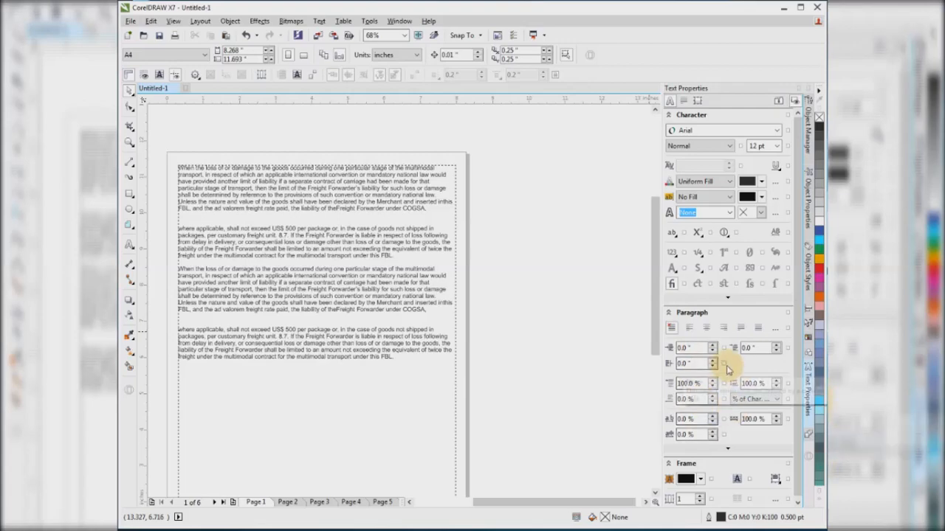
Step: Select all the paragraph text and try the All Caps capitalization before switching it to Titling Caps
click(270, 213)
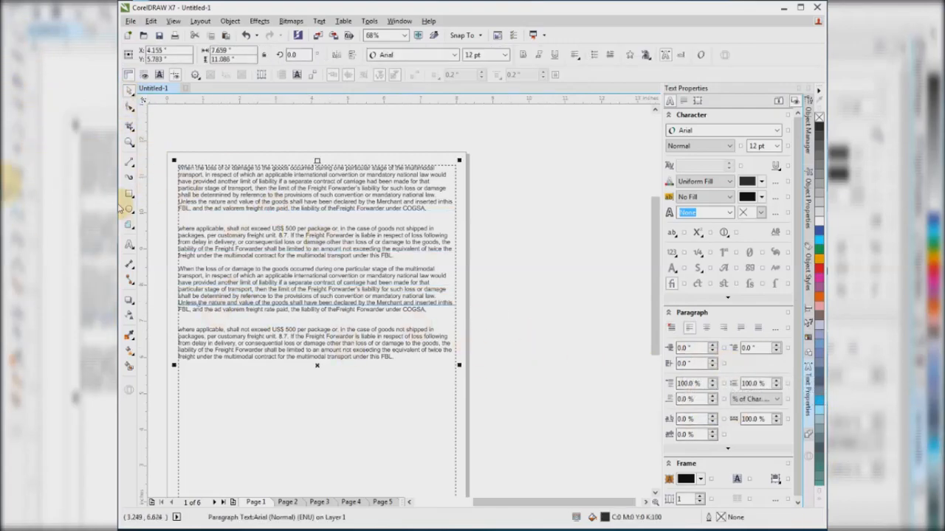
click(129, 244)
click(420, 395)
drag(397, 360, 180, 170)
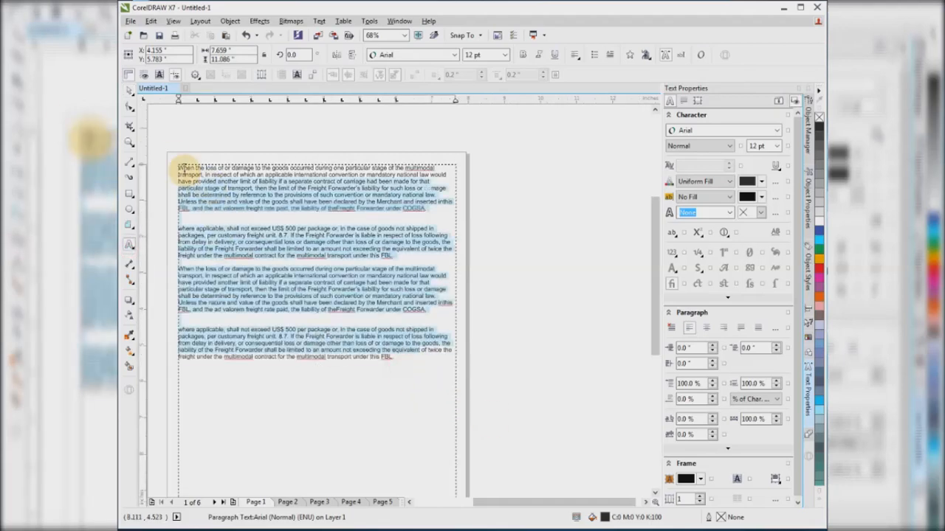
click(675, 236)
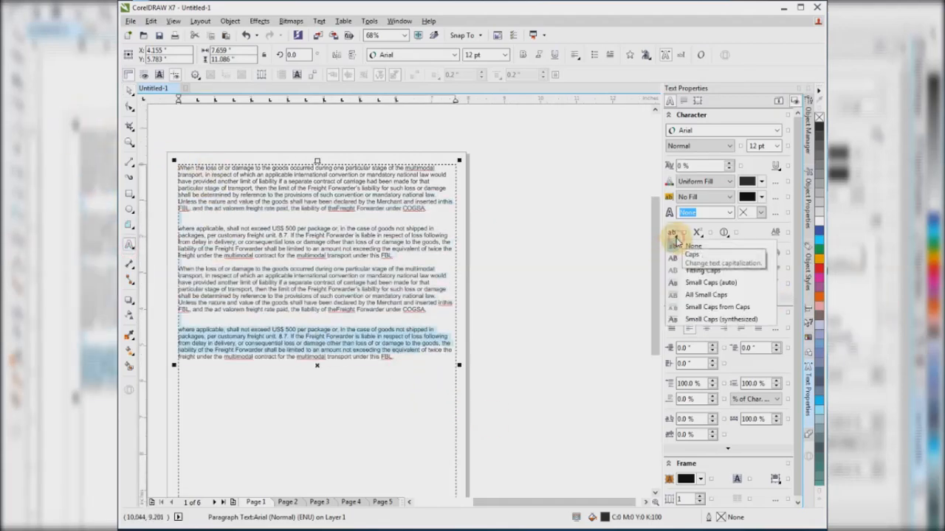
click(395, 358)
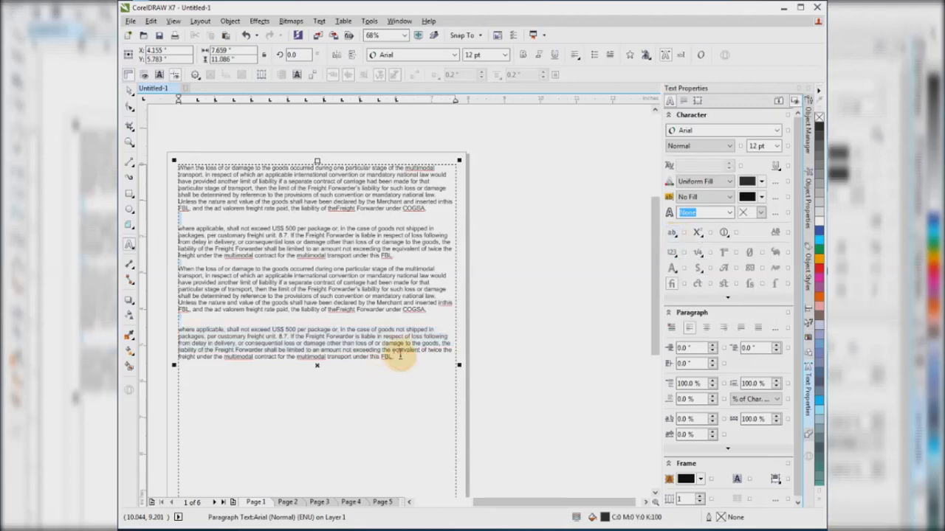
key(ctrl+a)
click(673, 233)
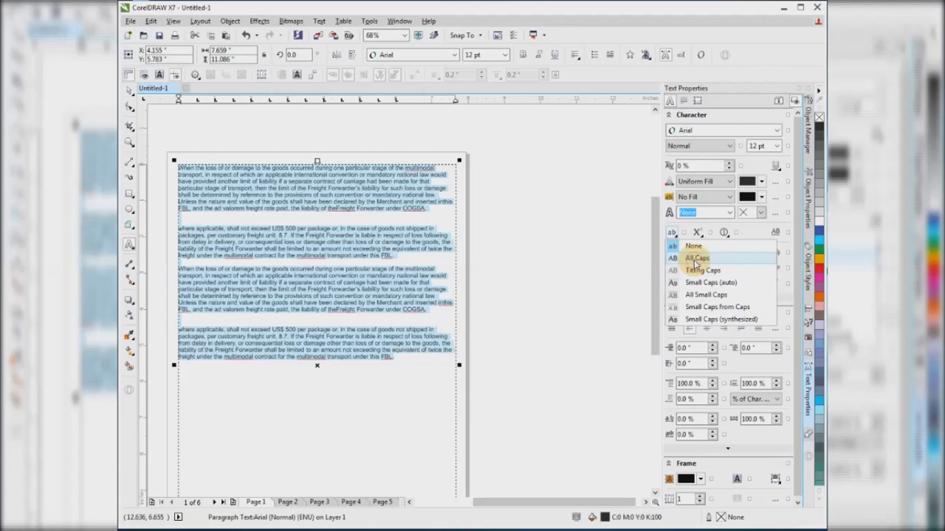
click(696, 258)
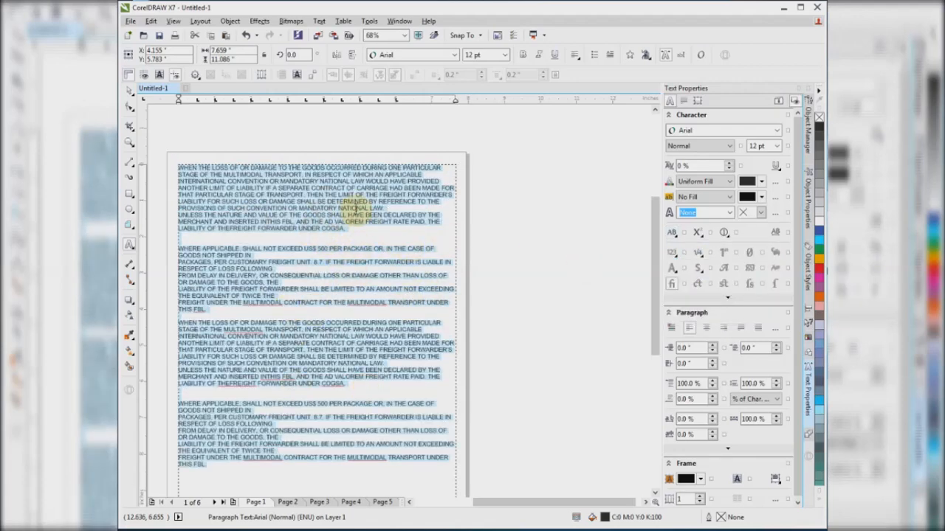
click(672, 233)
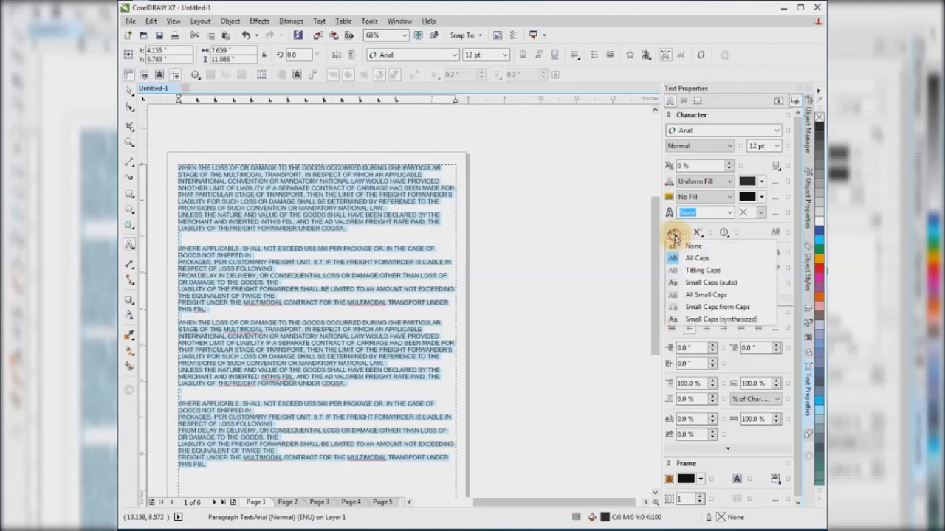
click(707, 271)
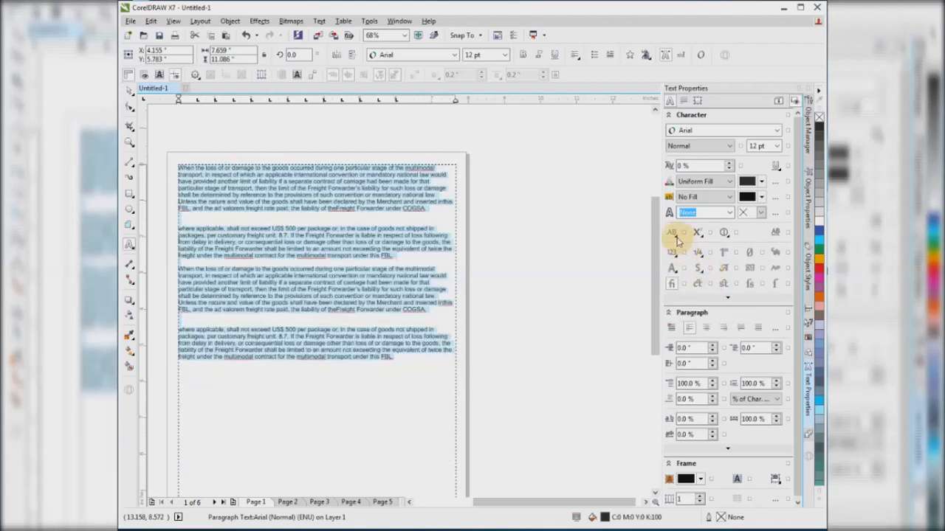
Step: Try the Small Caps (auto) and All Small Caps capitalizations on the selected paragraph text, and finish with Small Caps from Caps
click(673, 234)
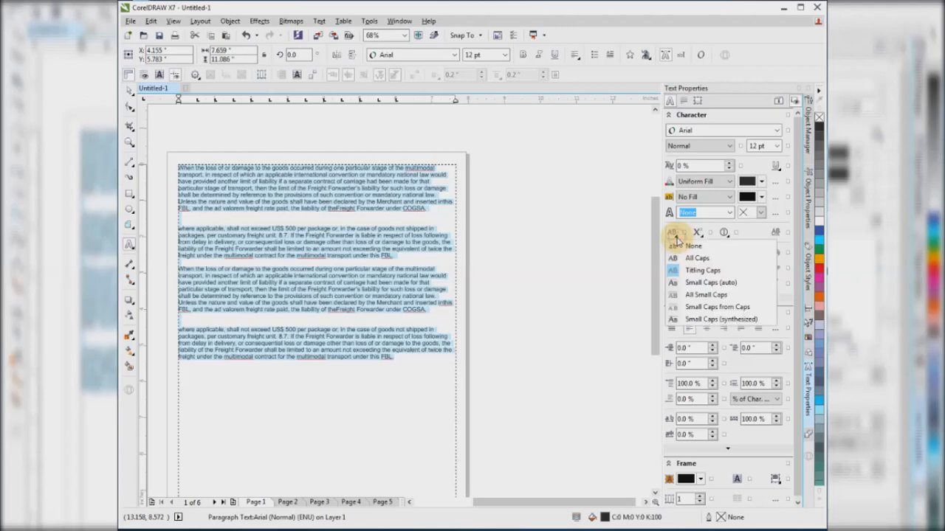
click(710, 283)
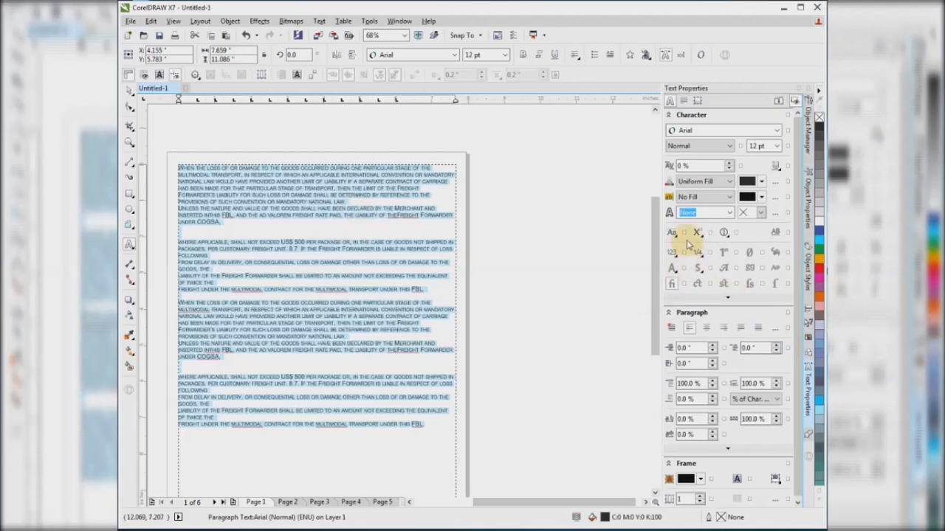
click(673, 233)
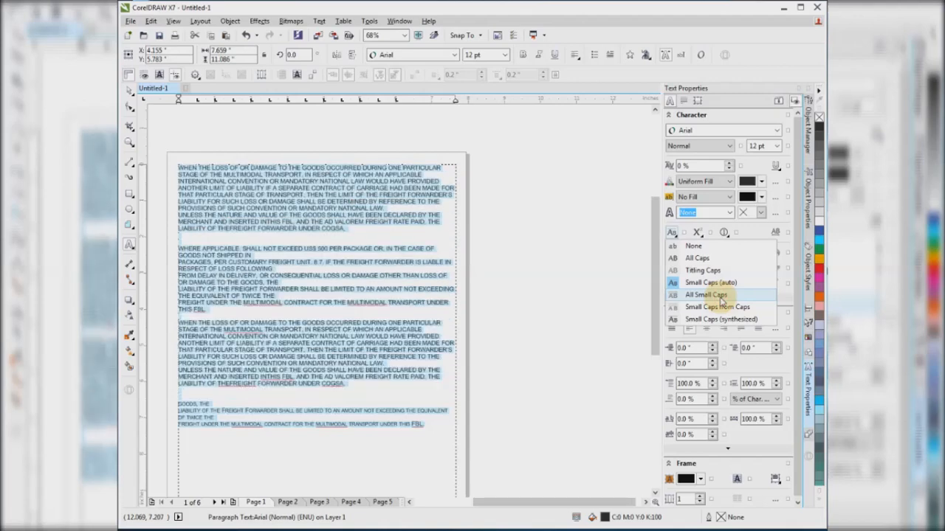
click(722, 301)
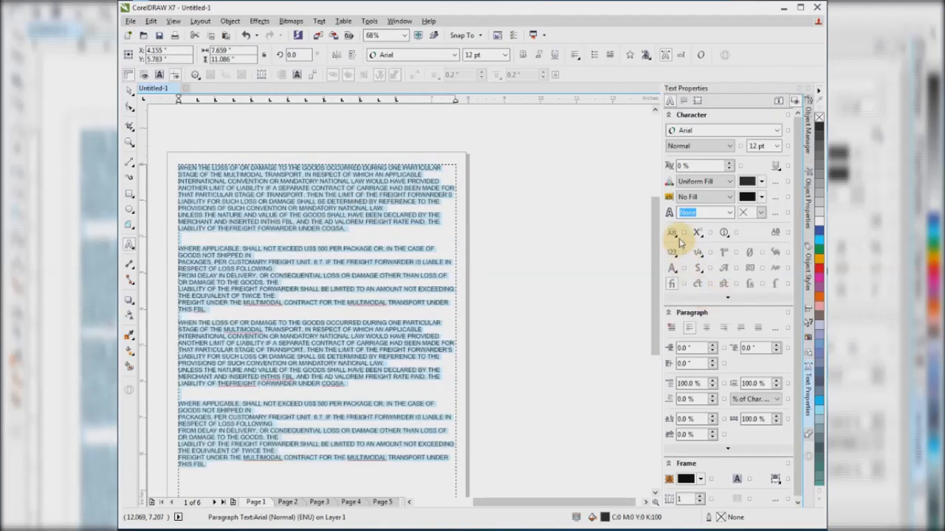
click(674, 234)
click(700, 307)
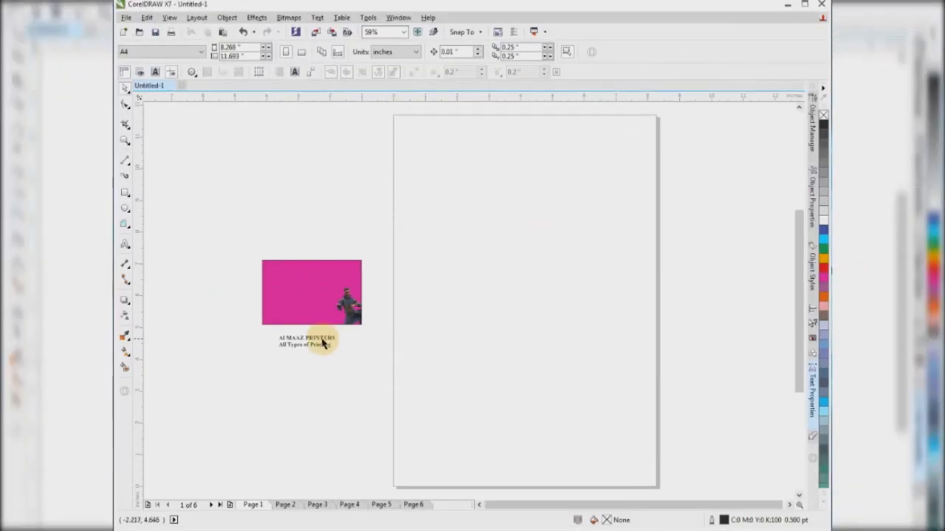
Step: Move the two-line Al MAAZ PRINTERS text onto the upper half of the page, centred at about X 3.4 in, Y 7.7 in
drag(318, 344, 506, 238)
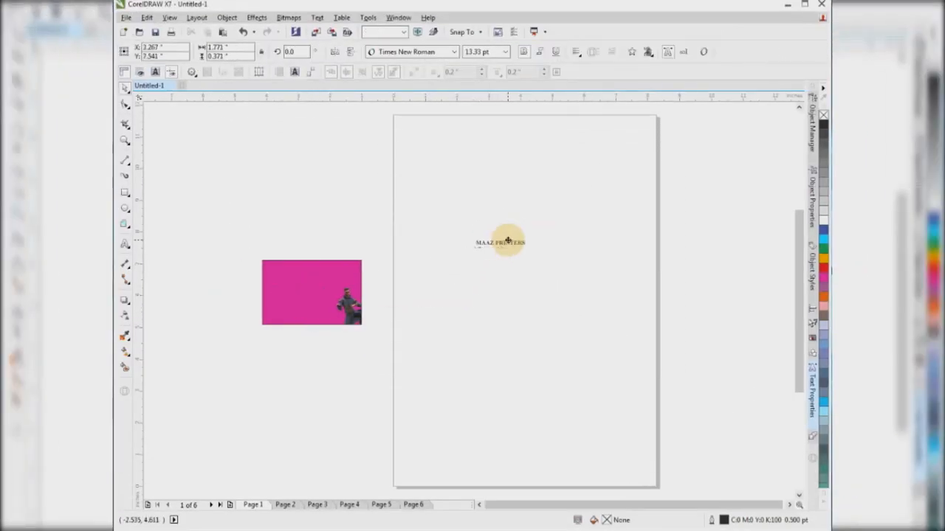
click(494, 211)
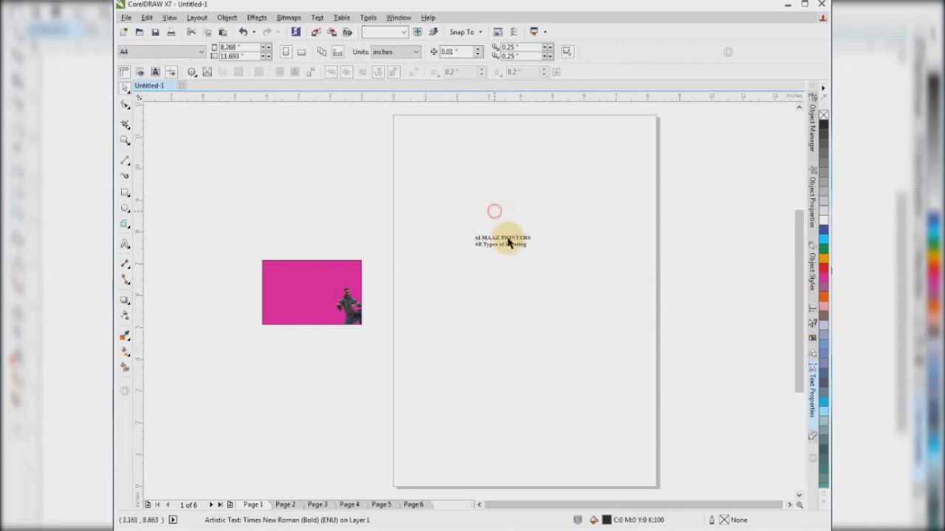
click(507, 239)
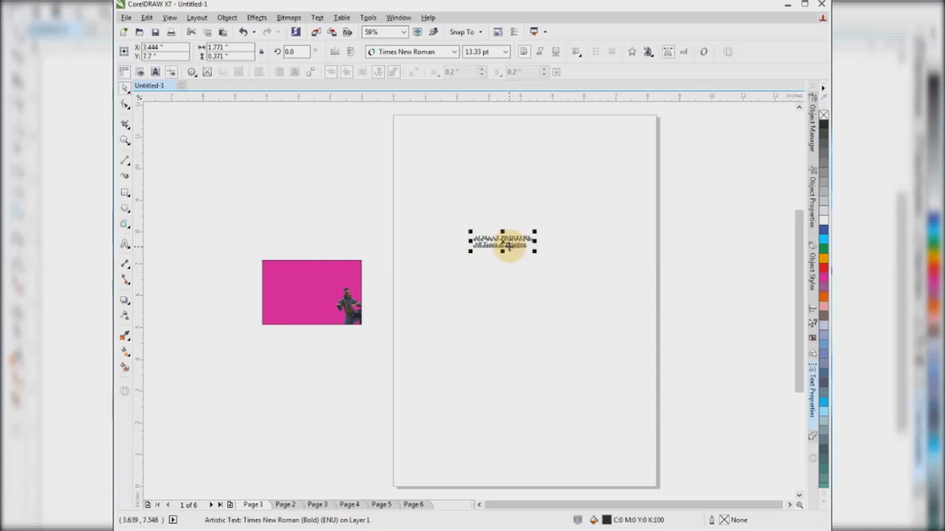
Step: Draw a rectangle about 2.3 in wide and 1.4 in high below the Al MAAZ PRINTERS text
click(124, 192)
drag(467, 270, 541, 316)
scroll(557, 273, up, 3)
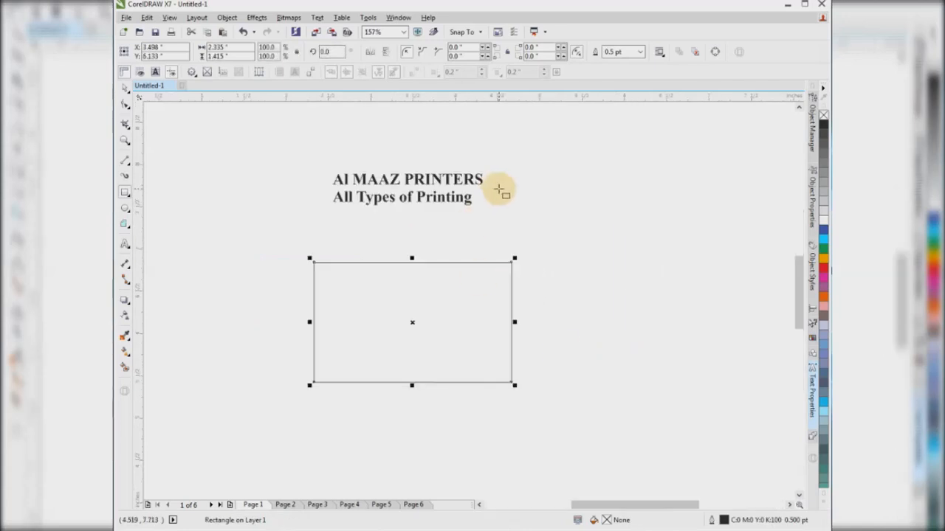
Step: Give the Al MAAZ PRINTERS text a yellow fill and a black hairline outline
click(124, 90)
click(424, 189)
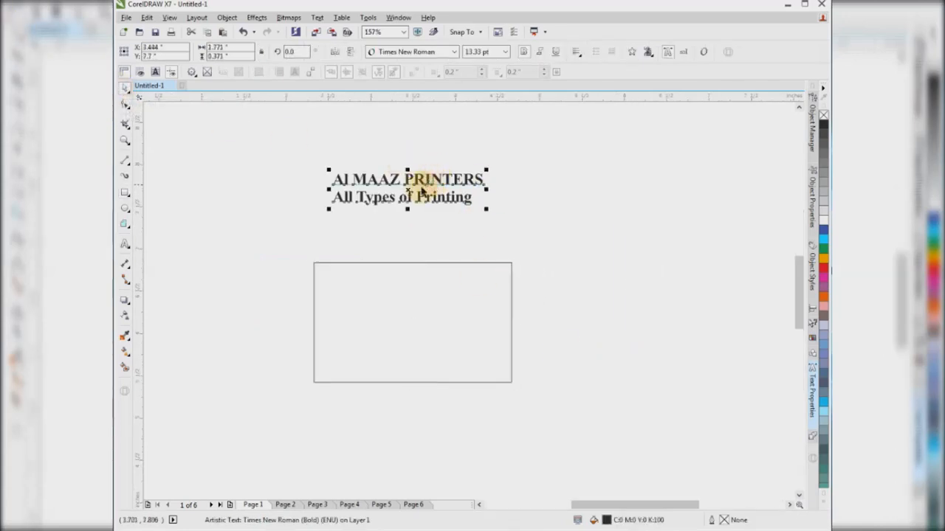
click(822, 261)
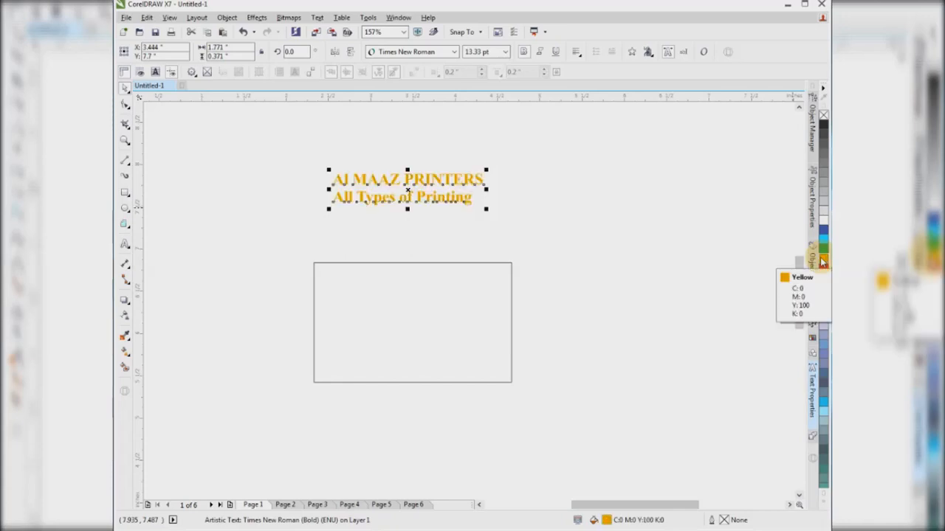
right_click(822, 128)
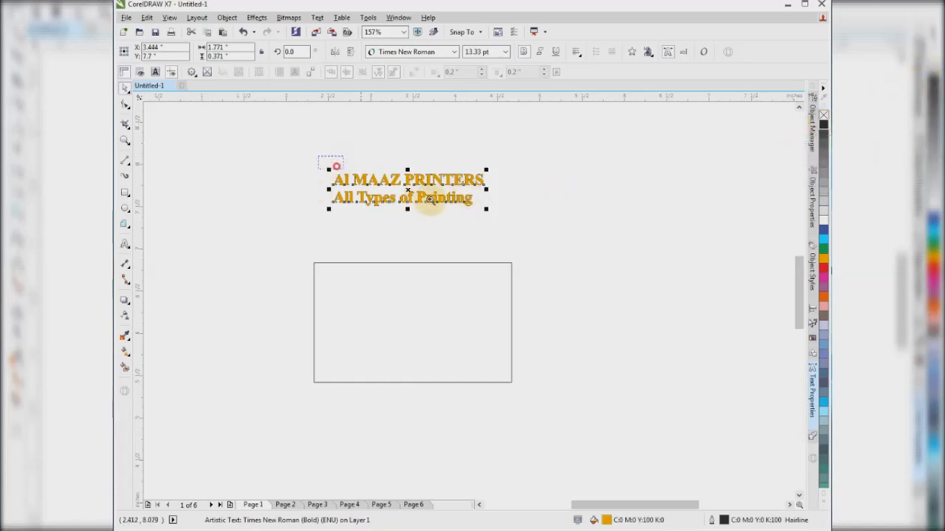
scroll(554, 258, up, 3)
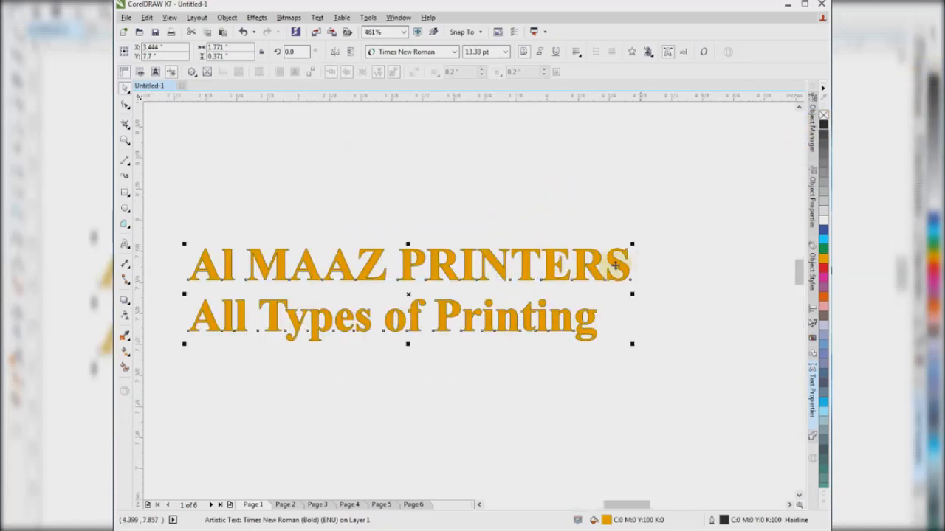
Step: Set the text's outline width to 1.0 pt and enable Overprint outline, keeping Behind fill and Scale with object on
click(668, 52)
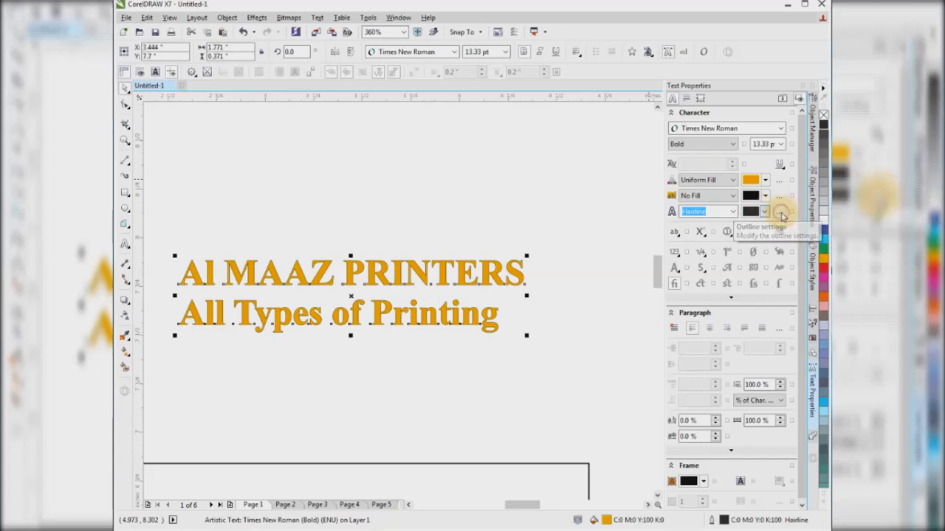
click(780, 211)
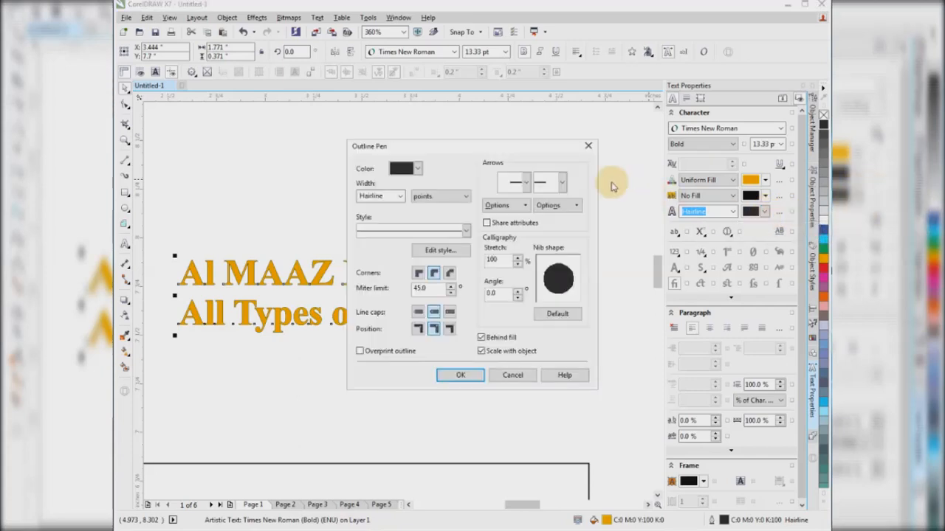
click(399, 196)
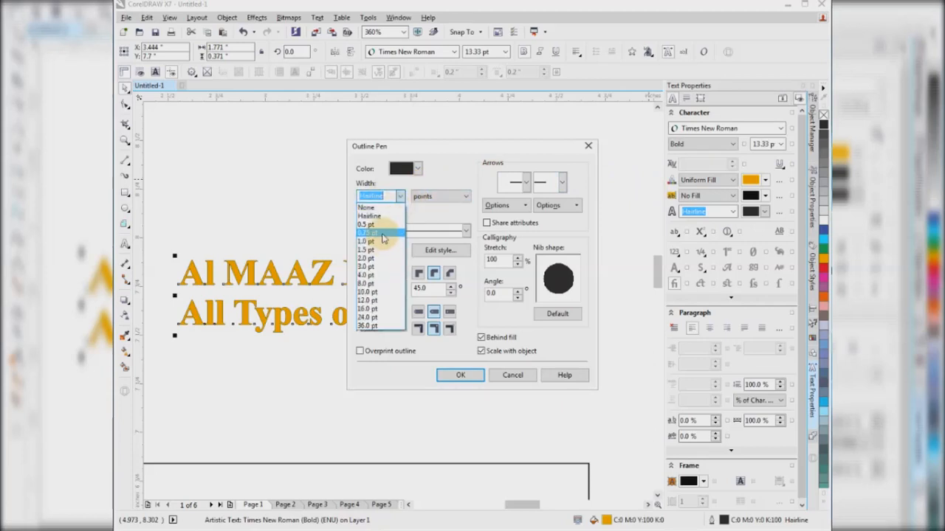
click(381, 241)
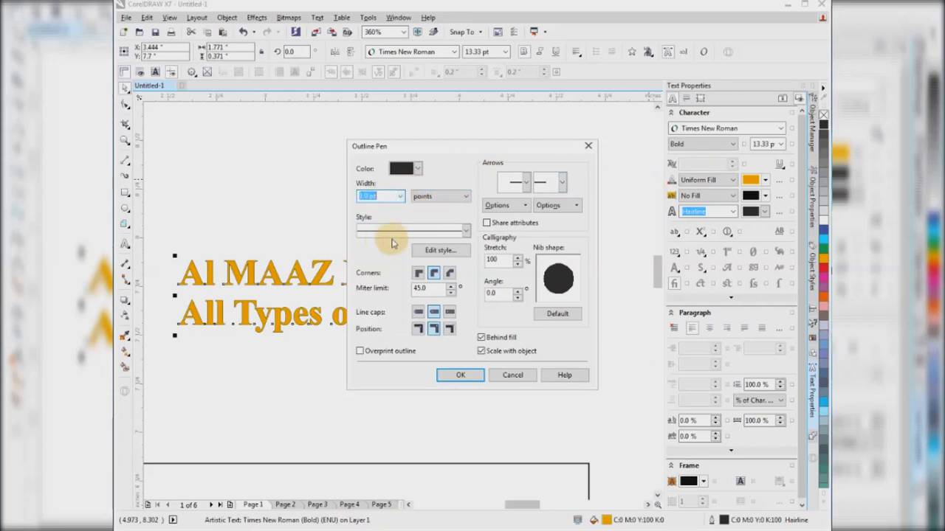
click(435, 276)
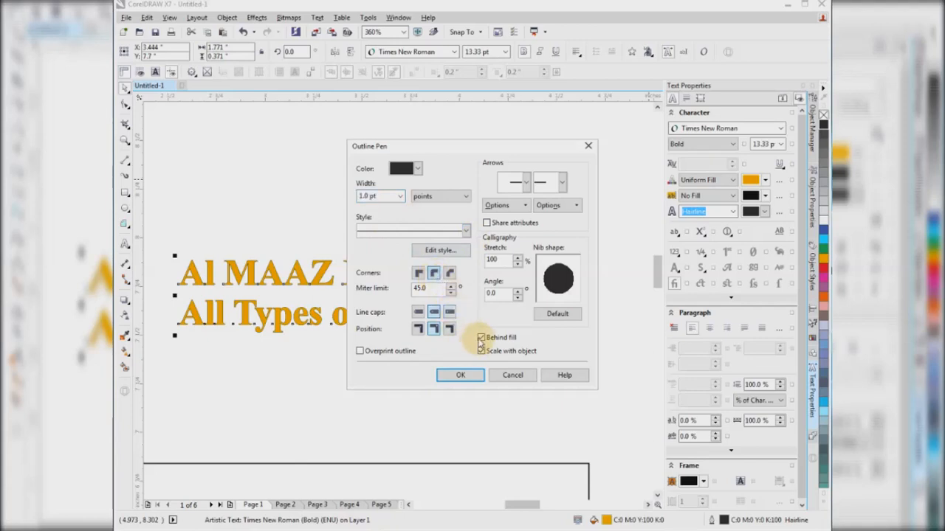
click(399, 355)
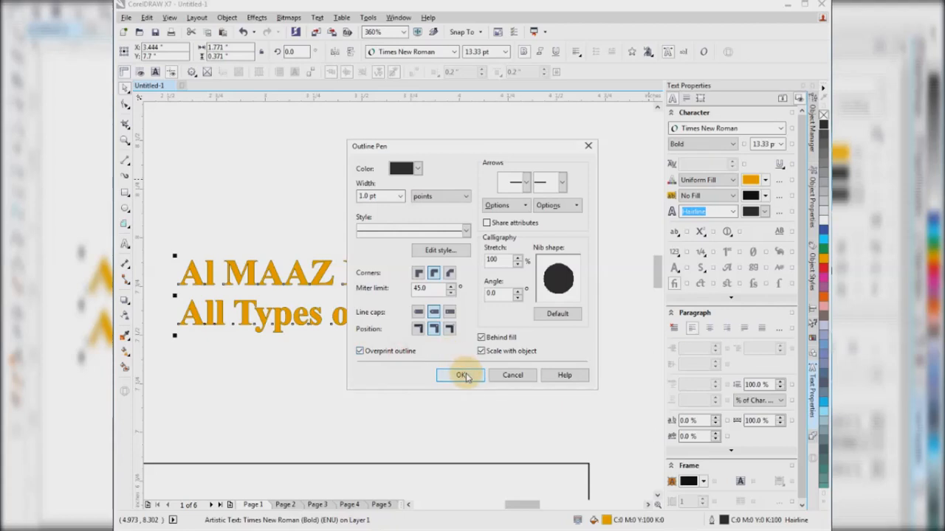
click(463, 377)
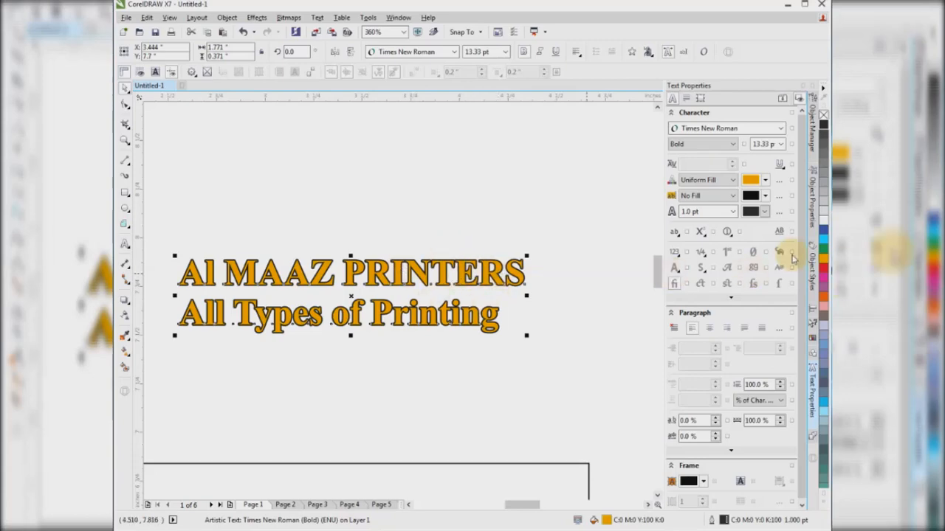
click(779, 212)
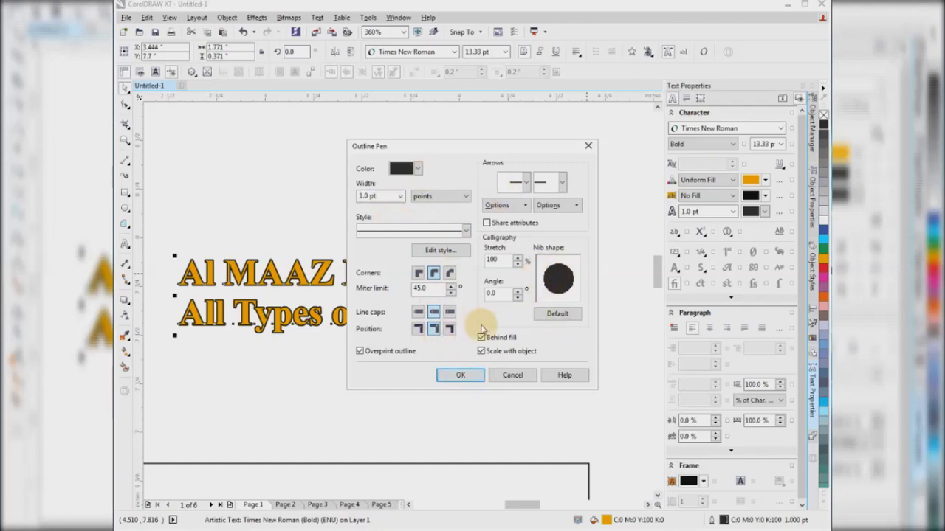
click(468, 379)
Step: Try a red fill and a pink outline on the rectangle, and settle on a pink fill with a red outline
scroll(586, 320, down, 2)
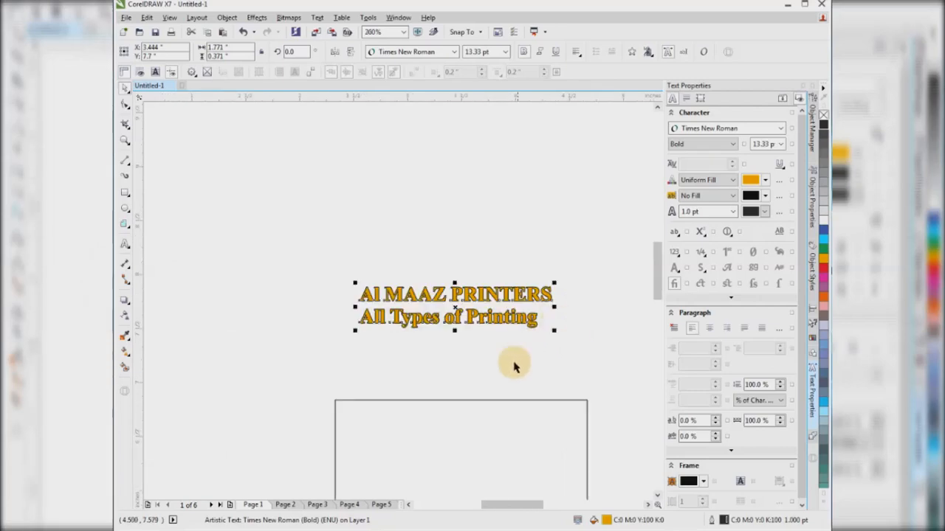
click(496, 404)
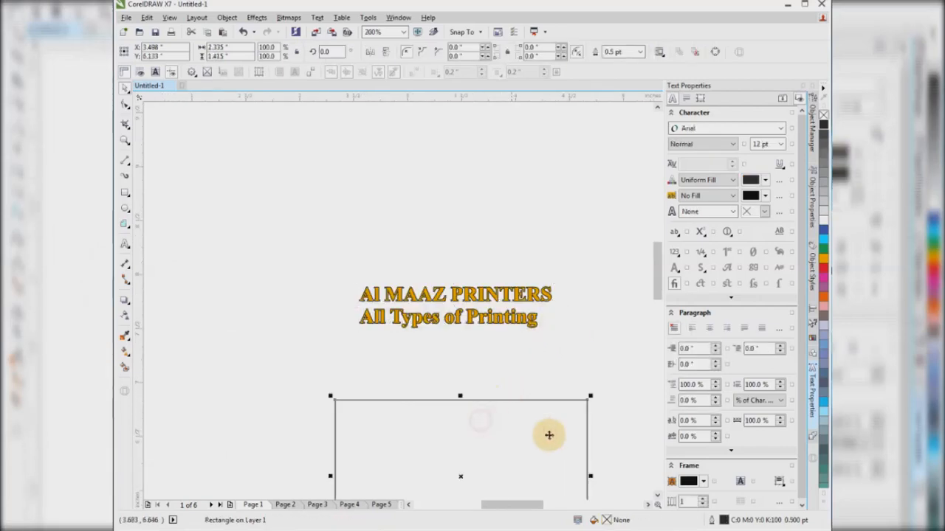
click(802, 93)
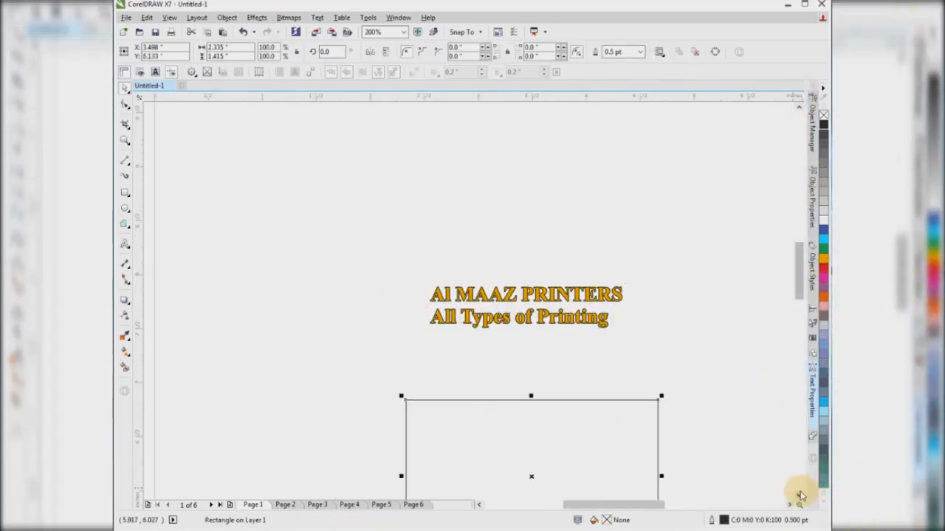
click(800, 496)
click(800, 495)
click(800, 495)
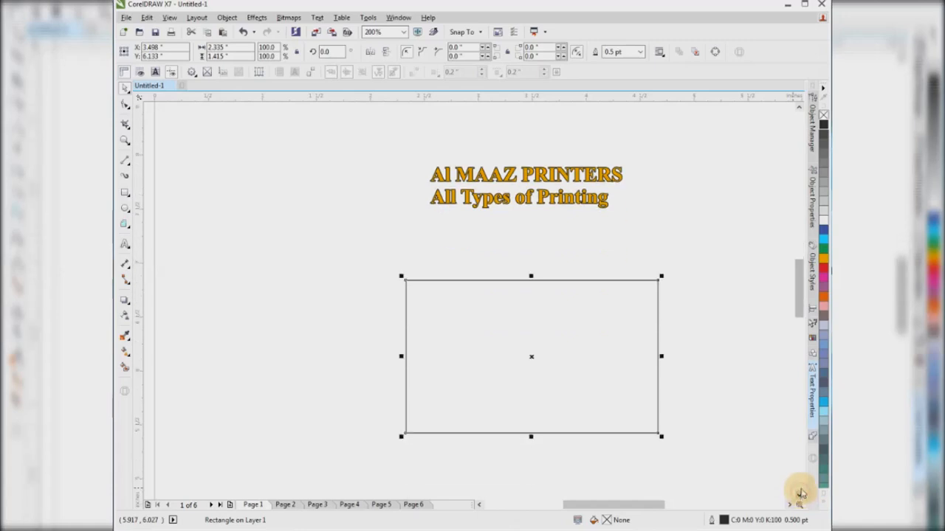
click(823, 267)
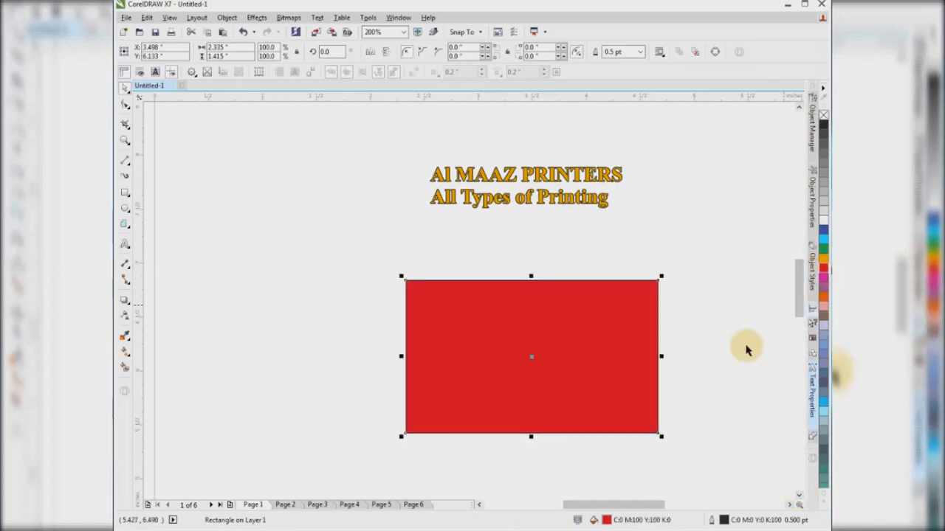
right_click(823, 310)
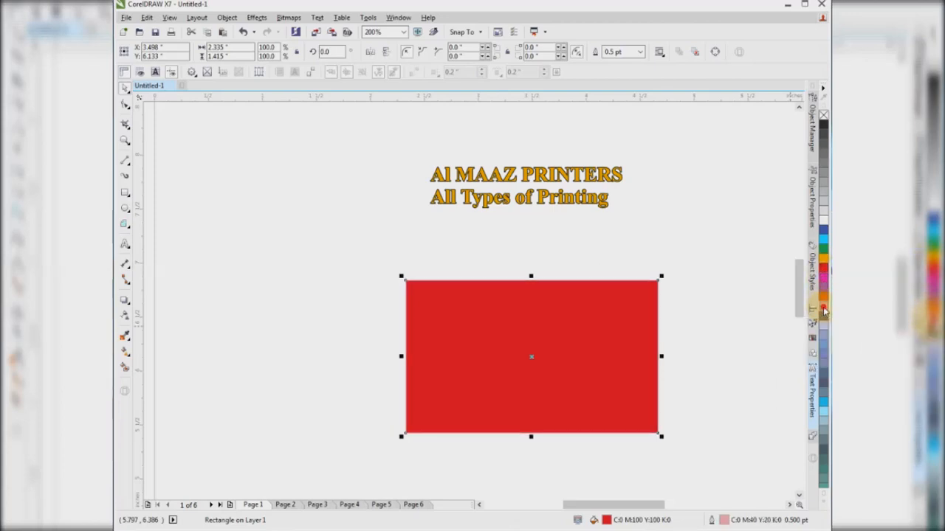
click(824, 311)
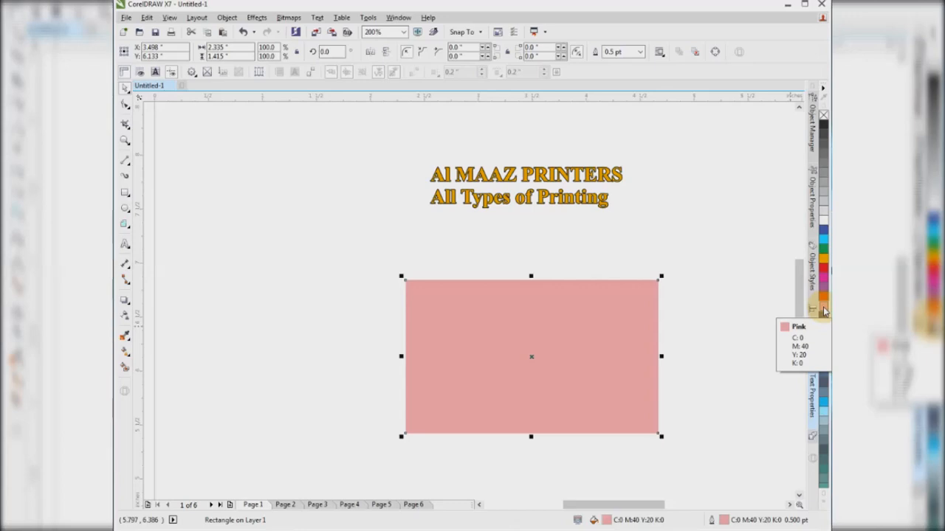
right_click(824, 270)
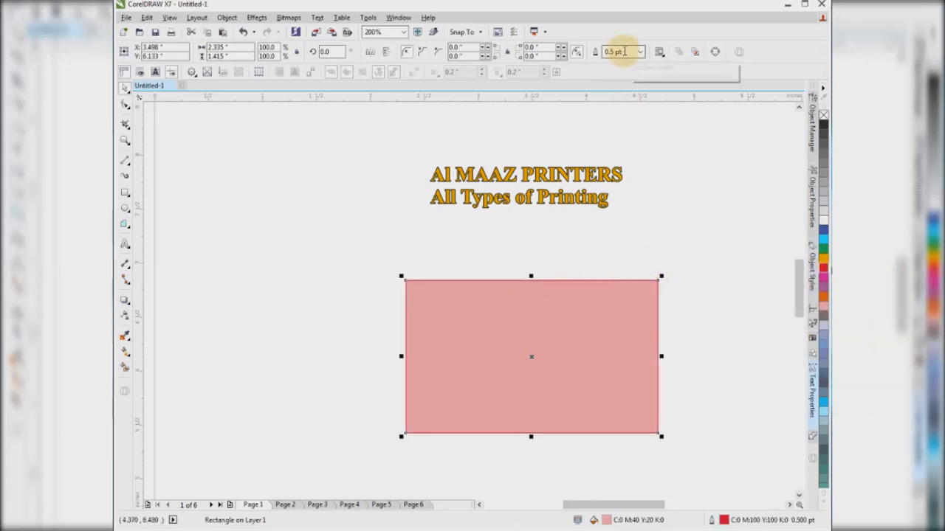
Step: Try a 4.0 pt outline width on the rectangle and reduce it to 2.0 pt
drag(625, 52, 594, 59)
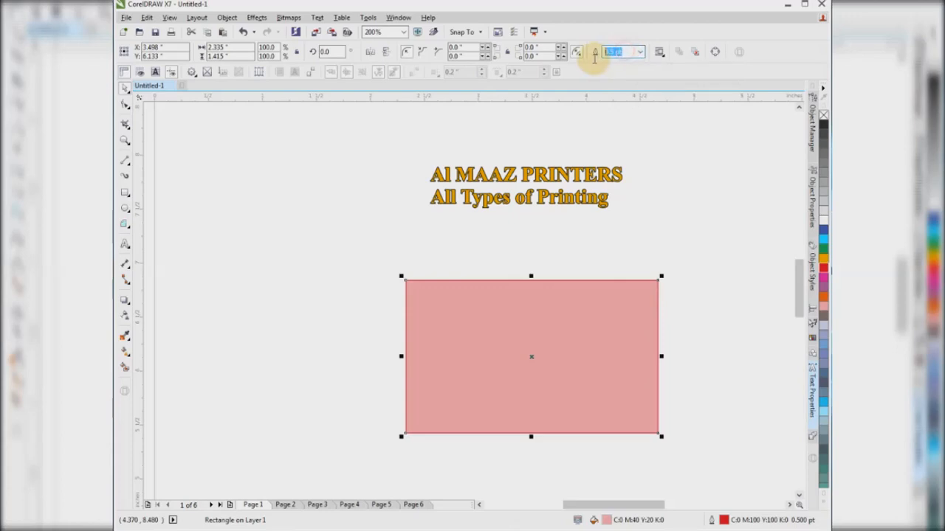
click(639, 52)
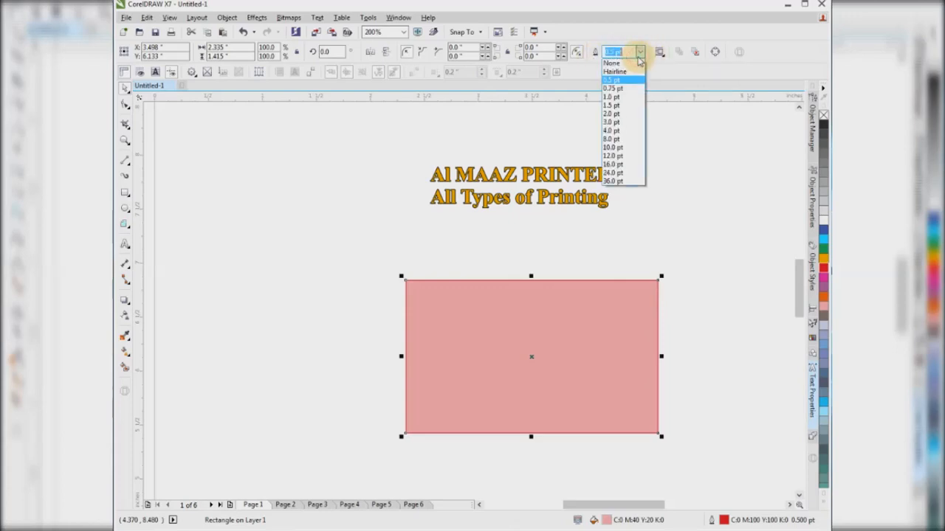
click(622, 132)
click(637, 51)
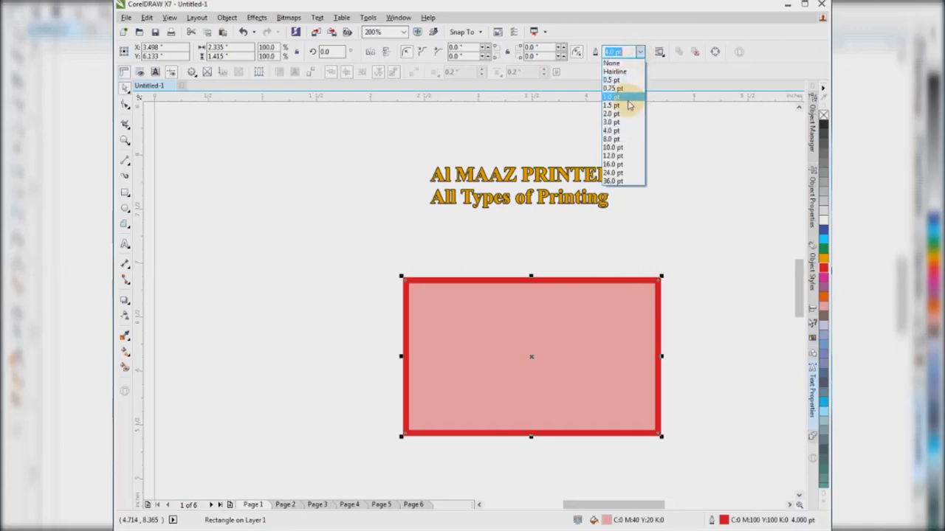
click(627, 114)
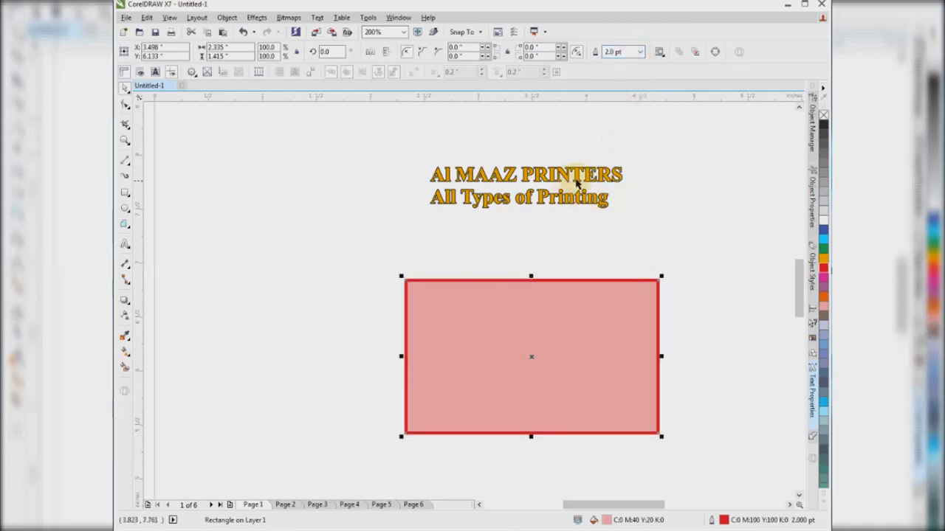